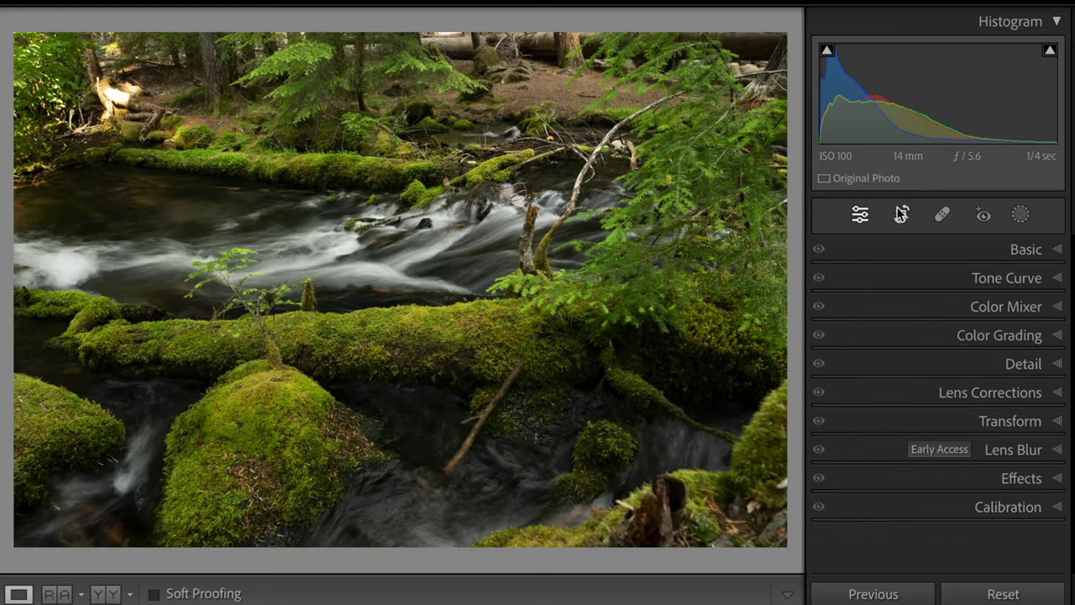
Step: Crop a thin strip off both the upper and lower edges of the photo, keeping the full width, and apply the crop
left_click(901, 215)
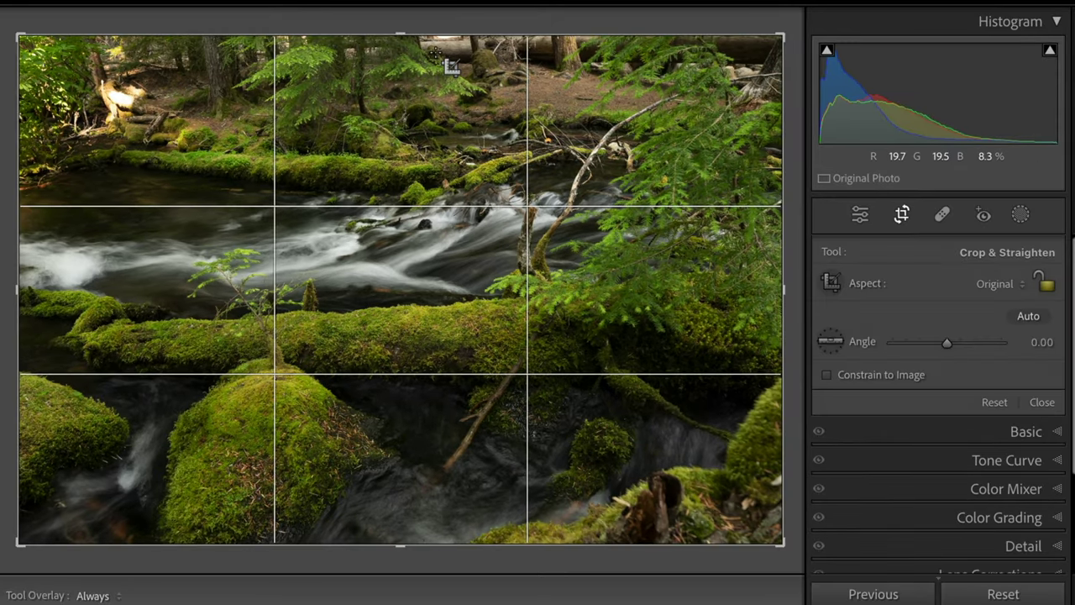
left_click_drag(401, 36, 400, 46)
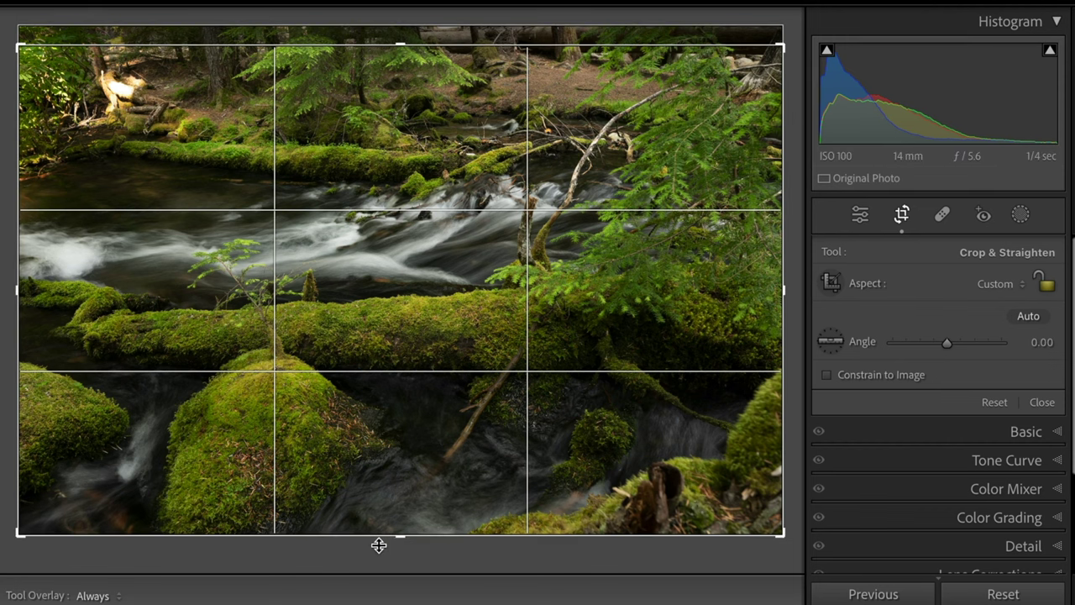
left_click_drag(396, 538, 396, 526)
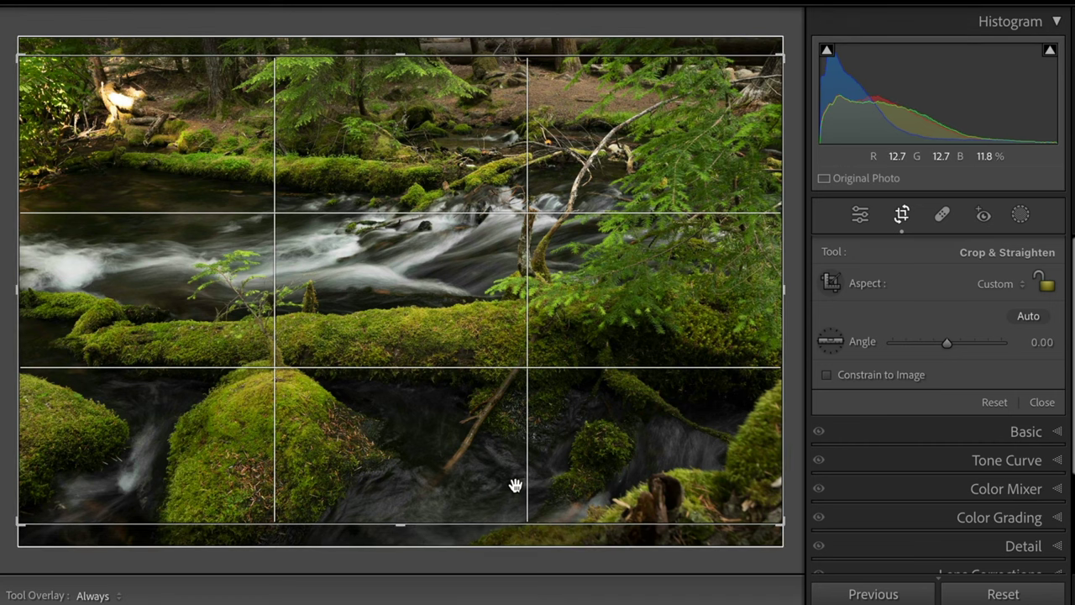
key("Return")
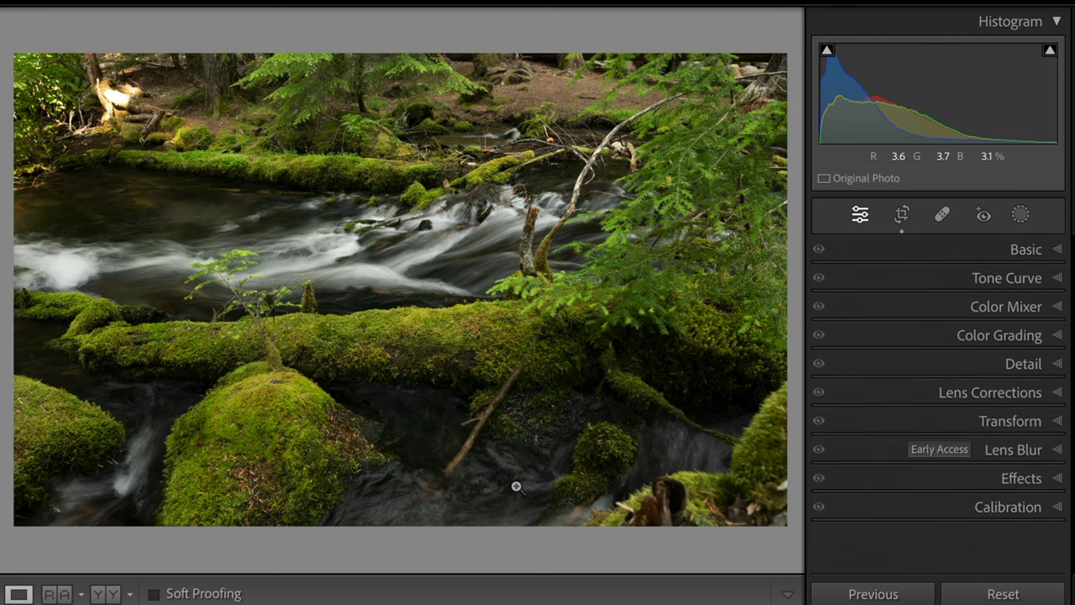
Step: Create a virtual copy of the cropped photo, check it against the original, and keep the copy selected for editing
right_click(340, 279)
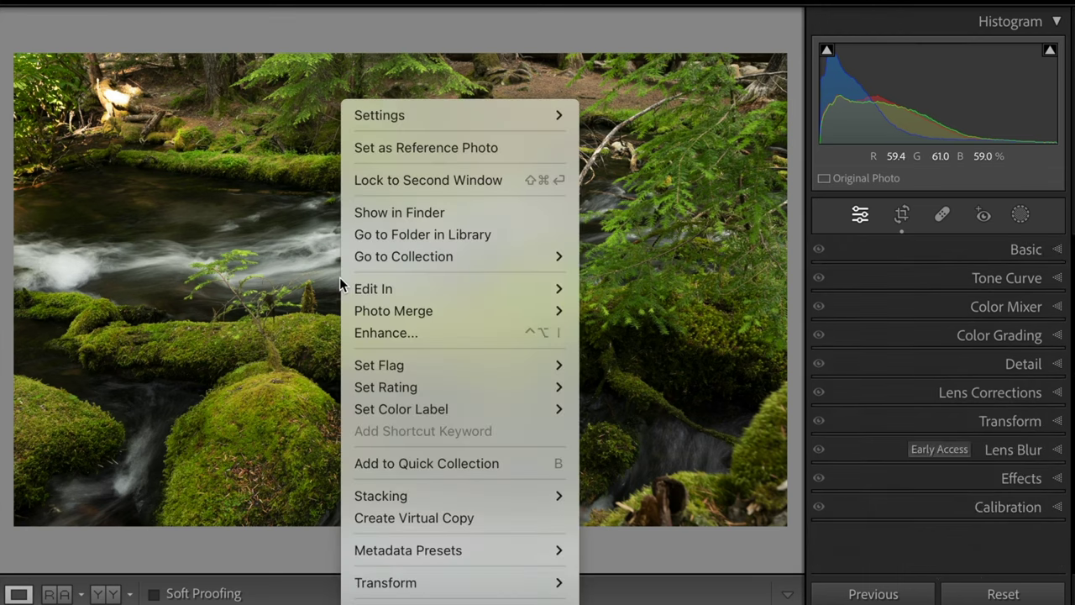
mouse_move(379, 365)
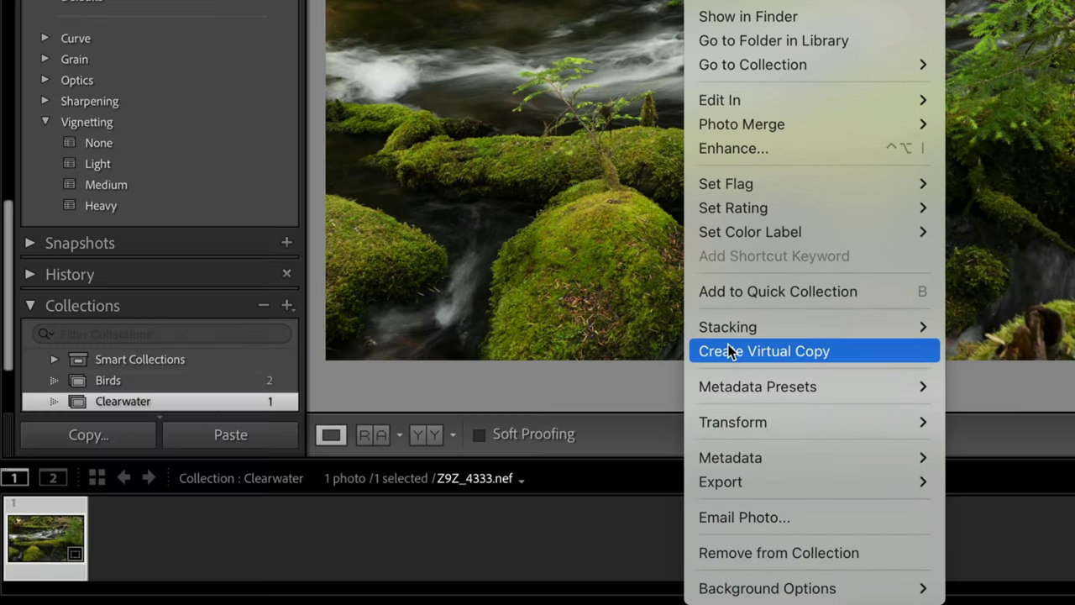
left_click(729, 351)
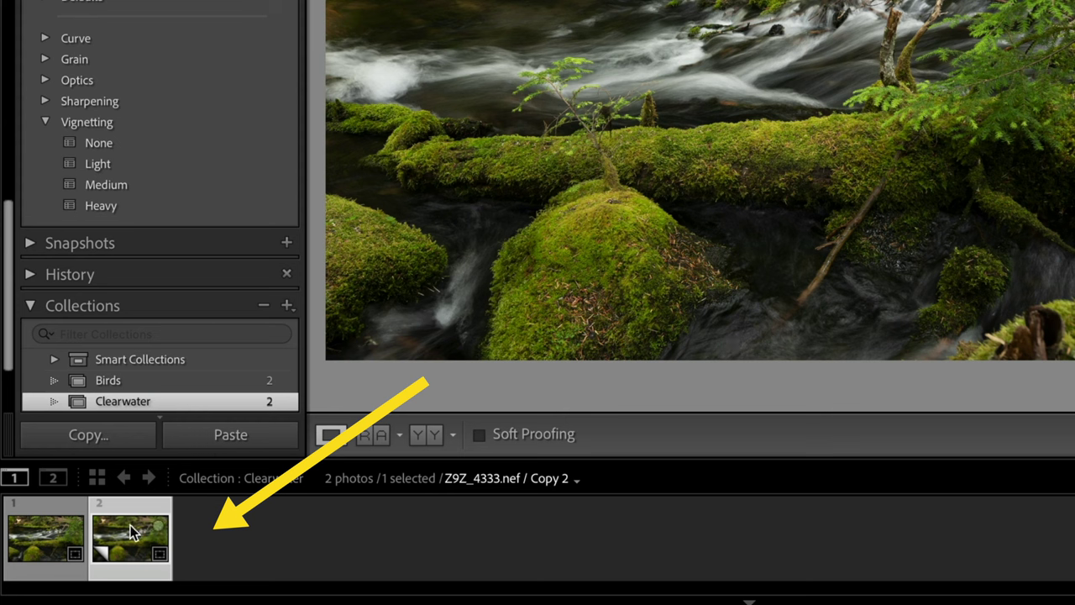
left_click(67, 544)
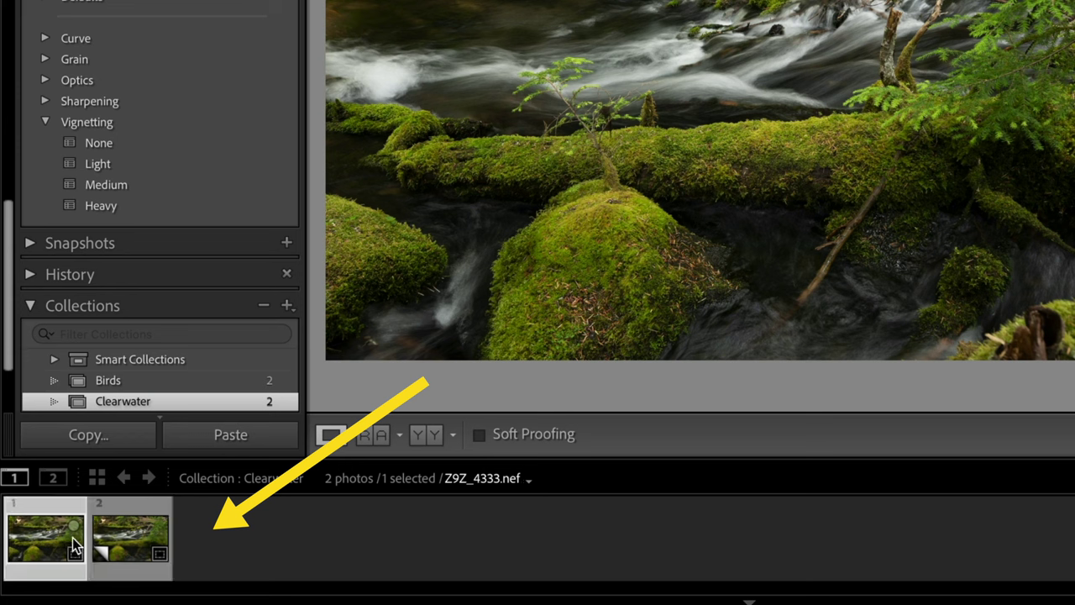
left_click(133, 539)
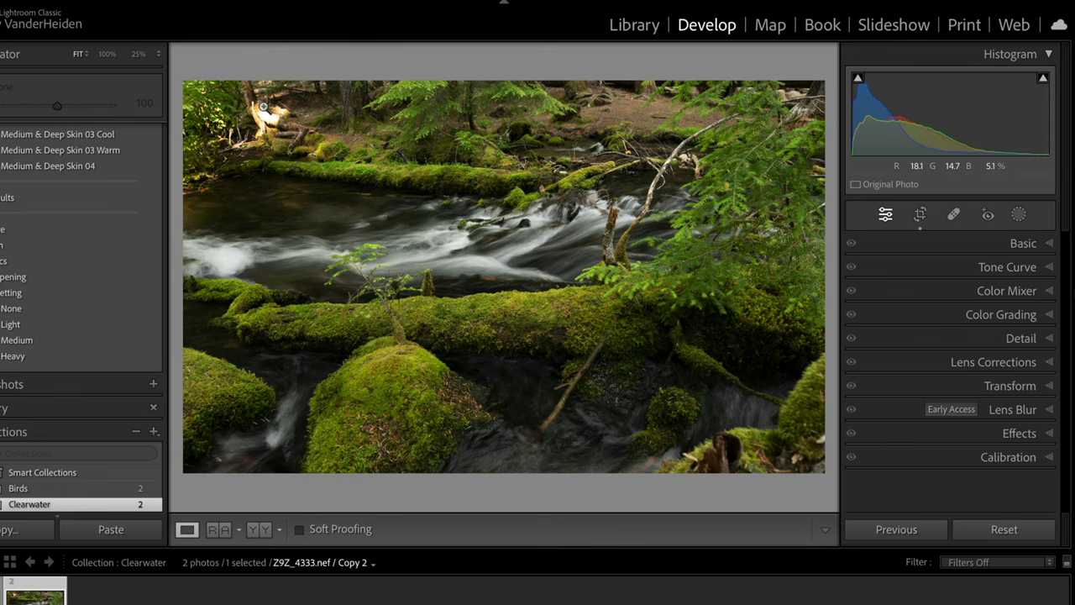
Step: At 100% view, clone over the bright sunlit log on the far bank with a size 76 brush
left_click(262, 106)
left_click(276, 158)
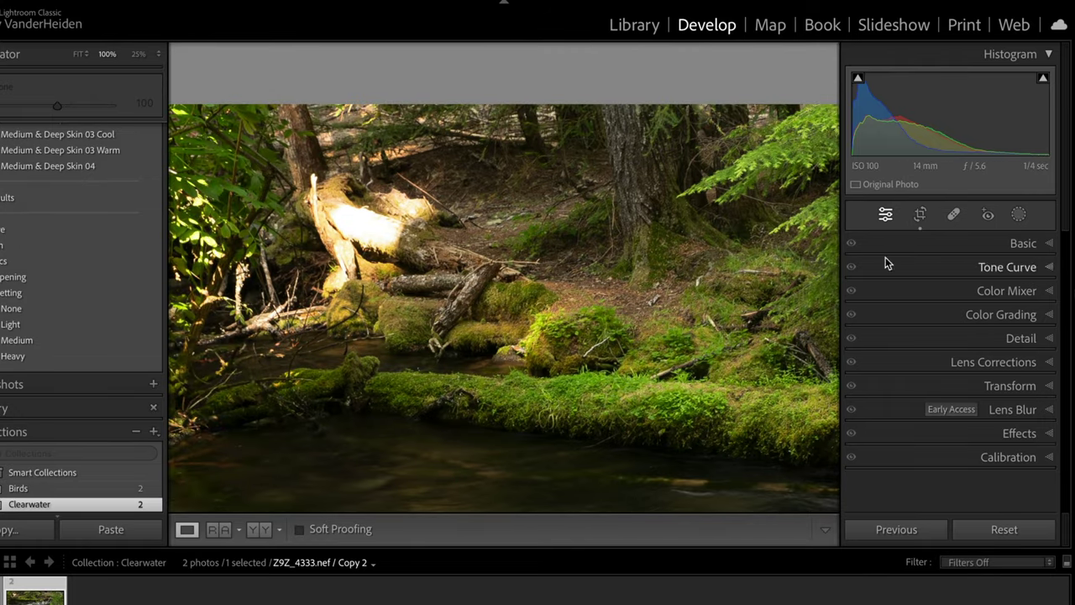
left_click(955, 216)
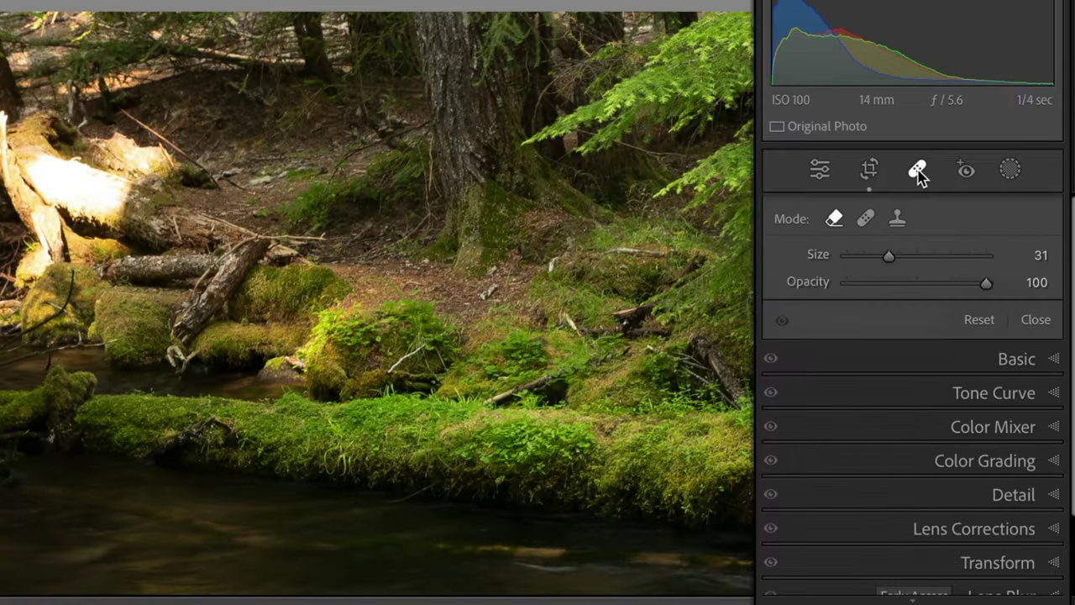
left_click(897, 225)
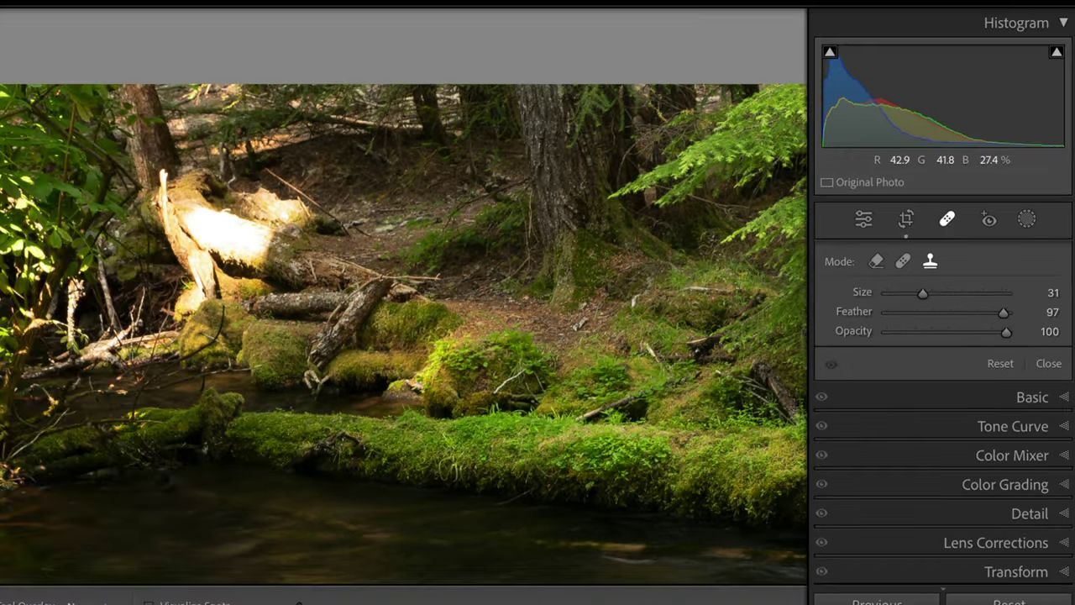
scroll(352, 199, "up", 6)
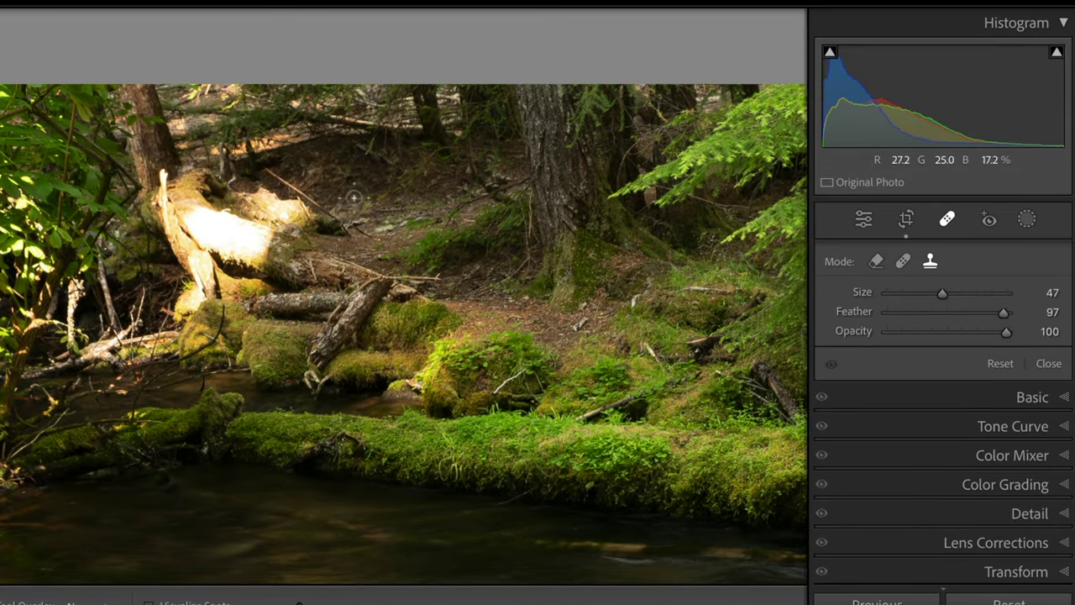
scroll(347, 200, "up", 4)
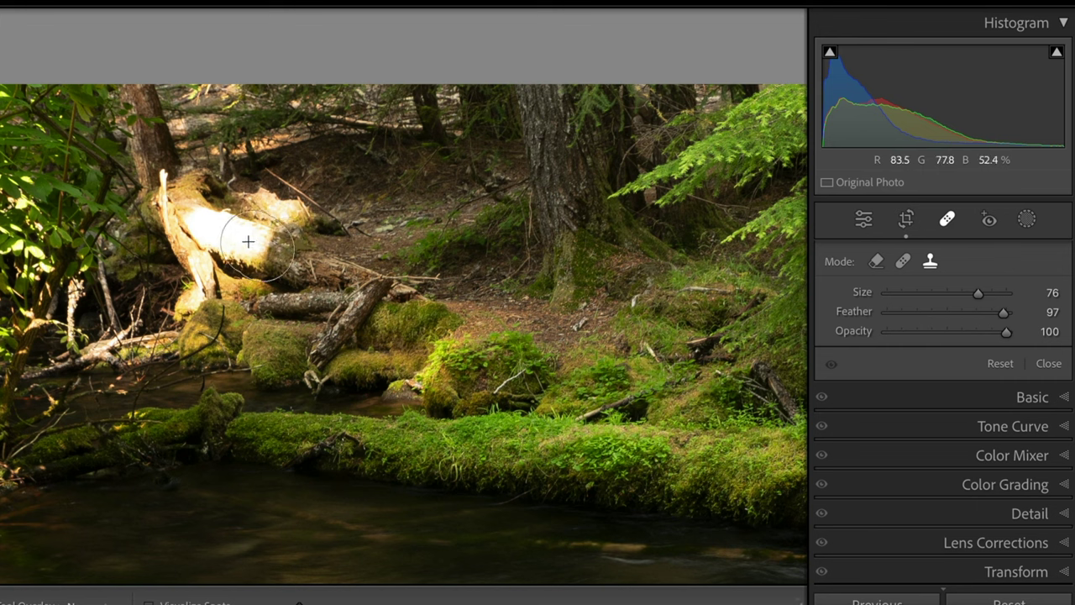
left_click_drag(228, 232, 179, 220)
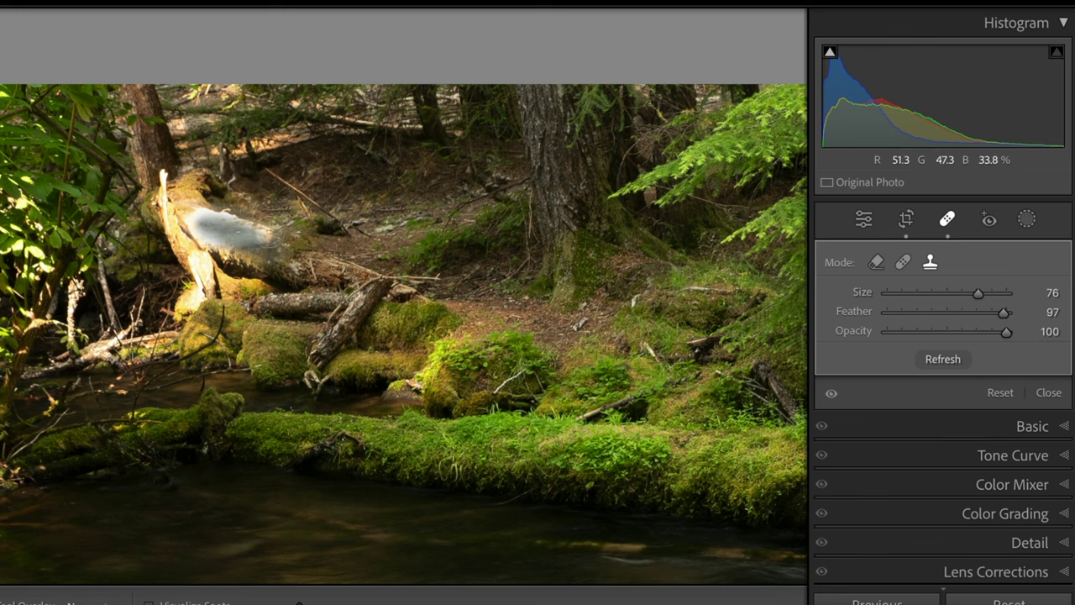
mouse_move(250, 252)
left_mouse_down()
mouse_move(200, 215)
mouse_move(184, 240)
mouse_move(195, 307)
left_mouse_up()
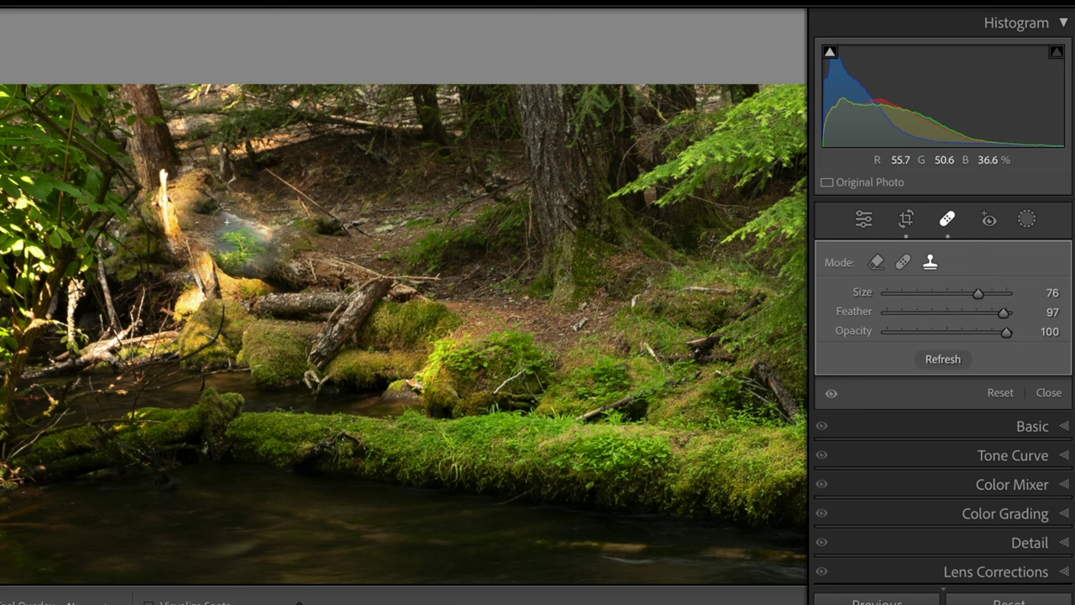
Step: Use content-aware Remove to clean up the remaining bright log and cloned patches on the far bank, ending at the full-photo view
left_click(876, 262)
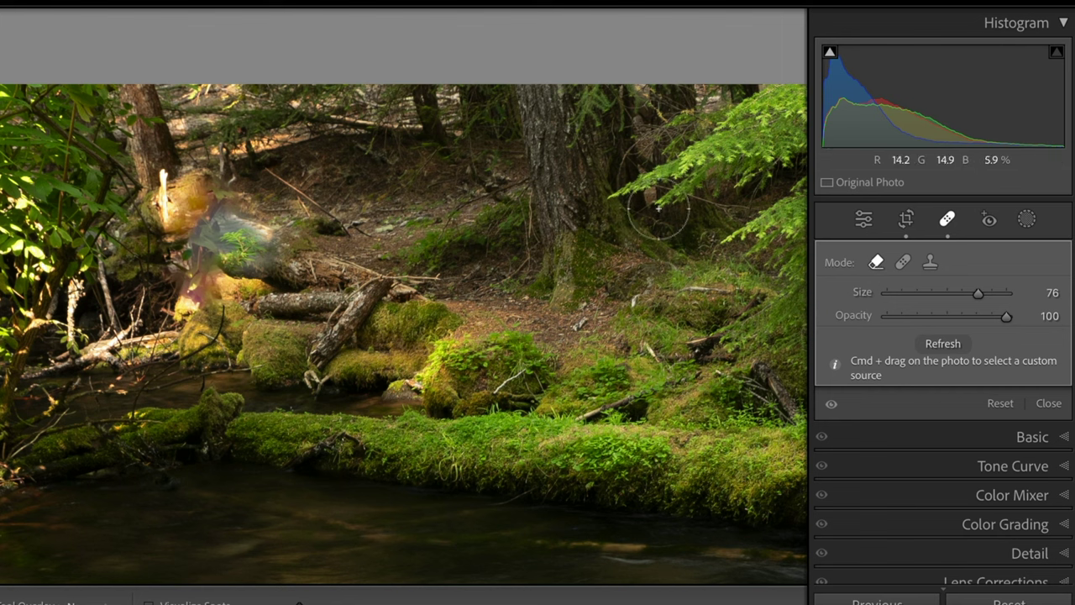
mouse_move(277, 236)
left_mouse_down()
mouse_move(231, 222)
mouse_move(199, 245)
mouse_move(233, 209)
left_mouse_up()
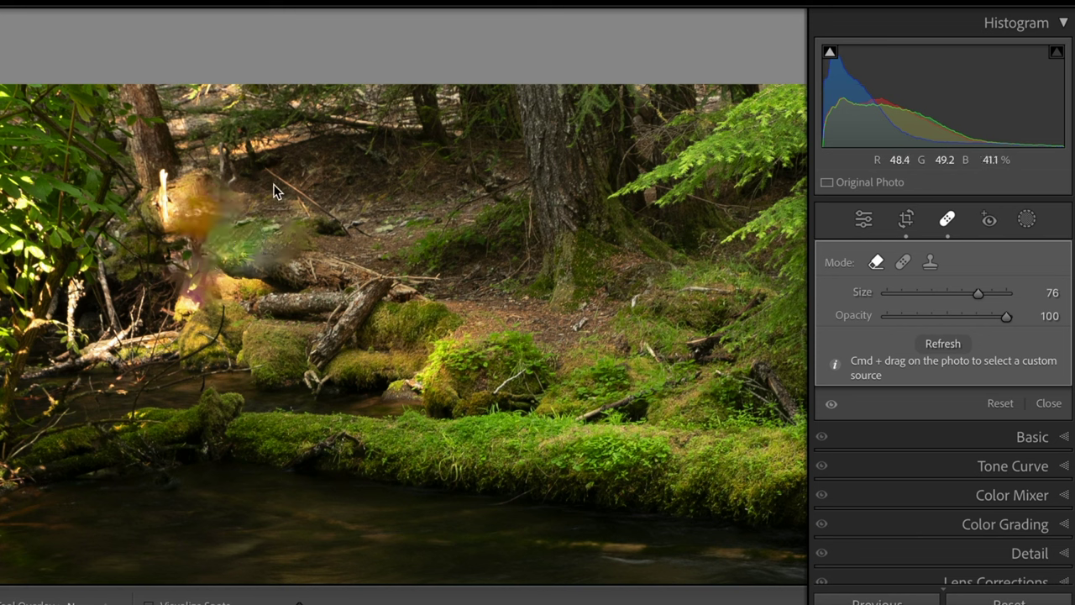
left_click_drag(163, 178, 165, 225)
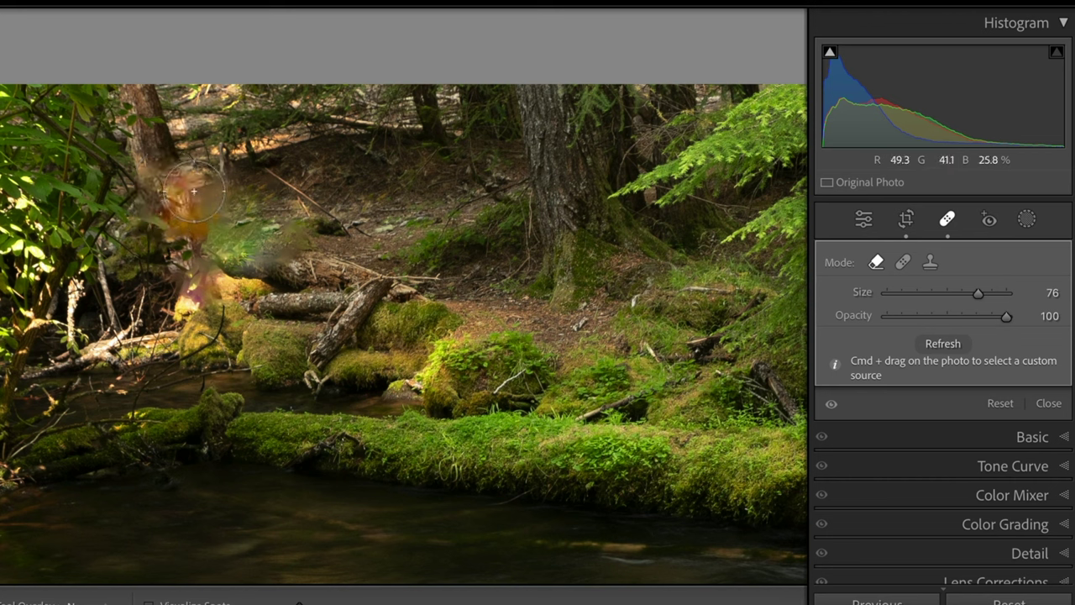
left_click(185, 200)
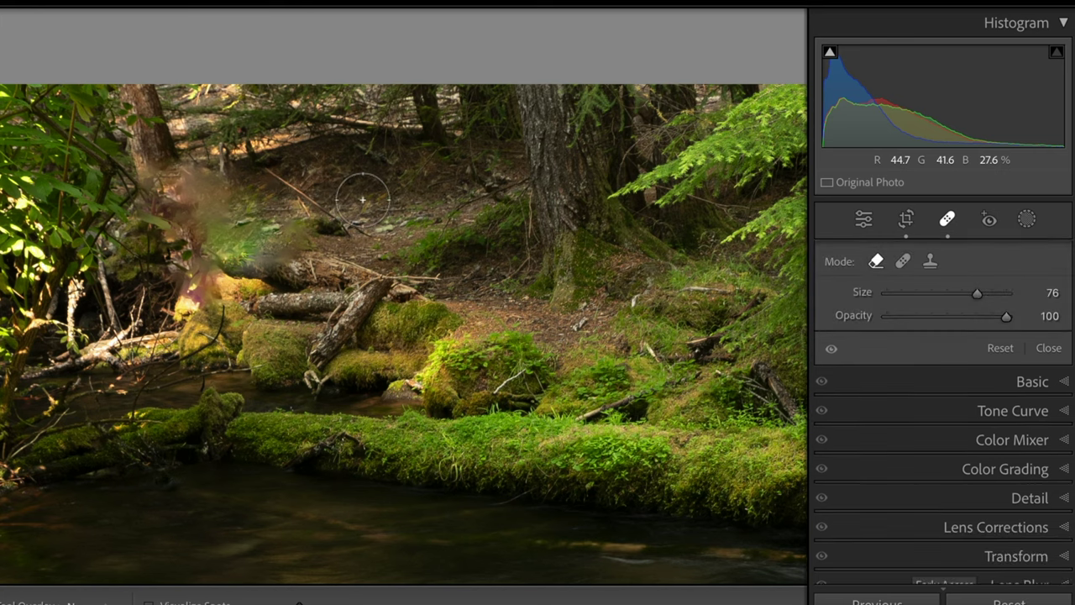
key("z")
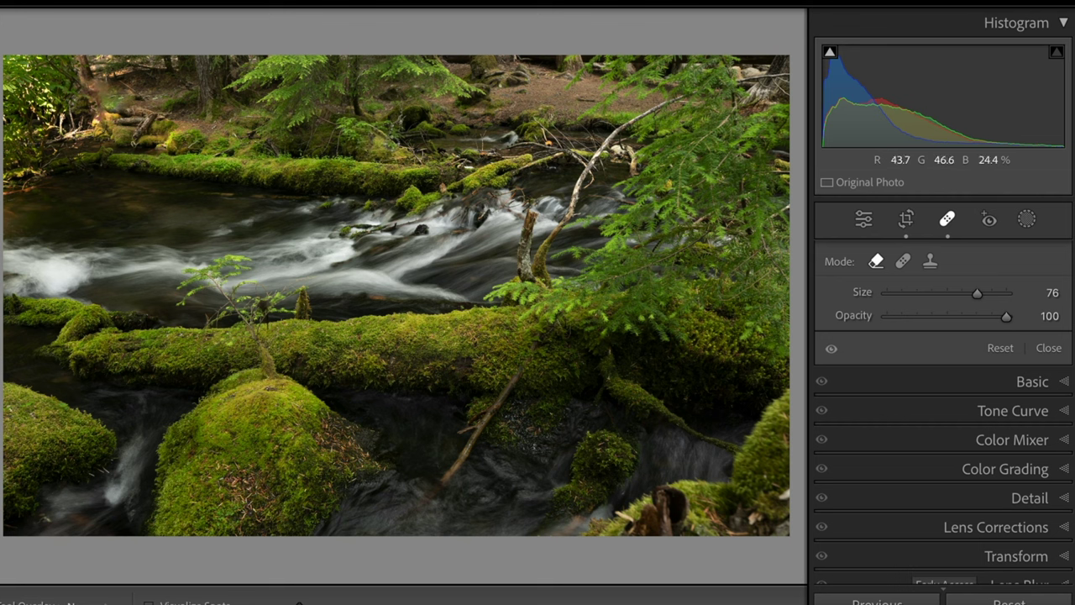
Step: Correct the white balance by sampling the white rushing water in the middle of the river as the neutral target
left_click(861, 222)
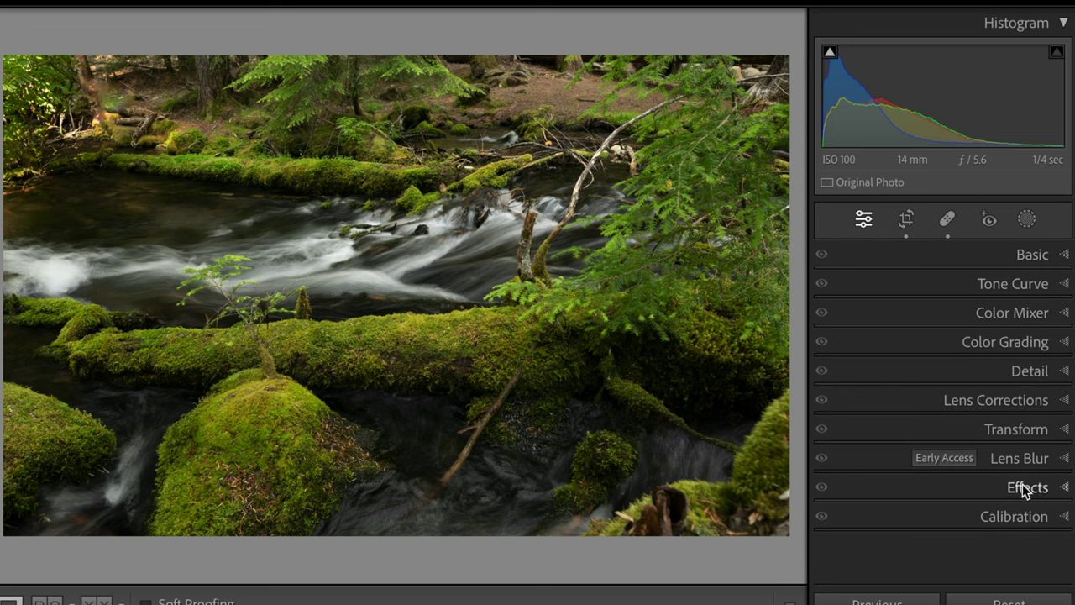
left_click(1042, 256)
scroll(1042, 260, "down", 2)
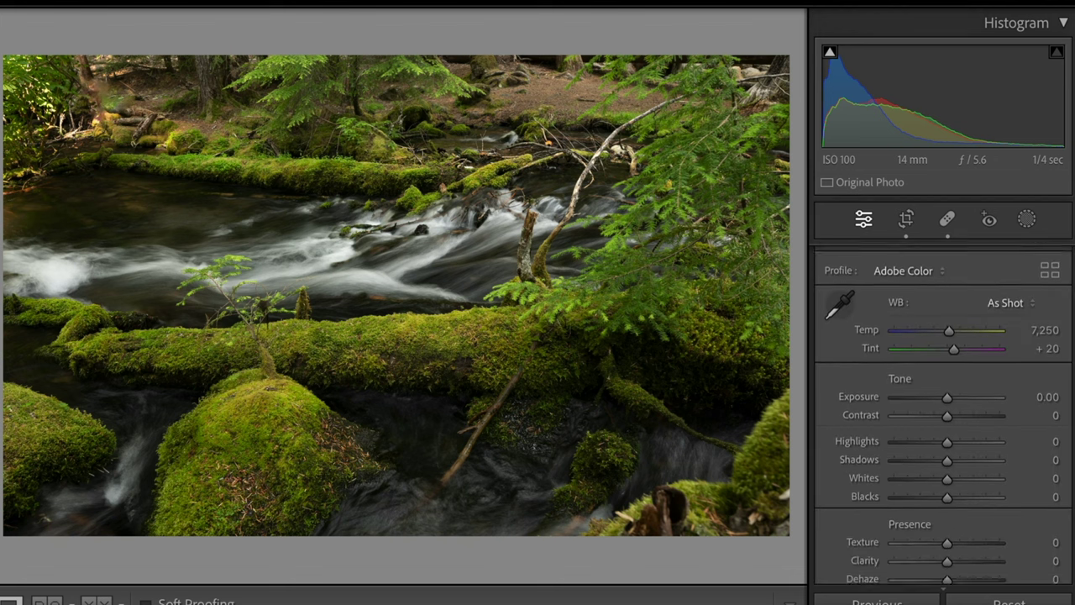
scroll(943, 412, "up", 1)
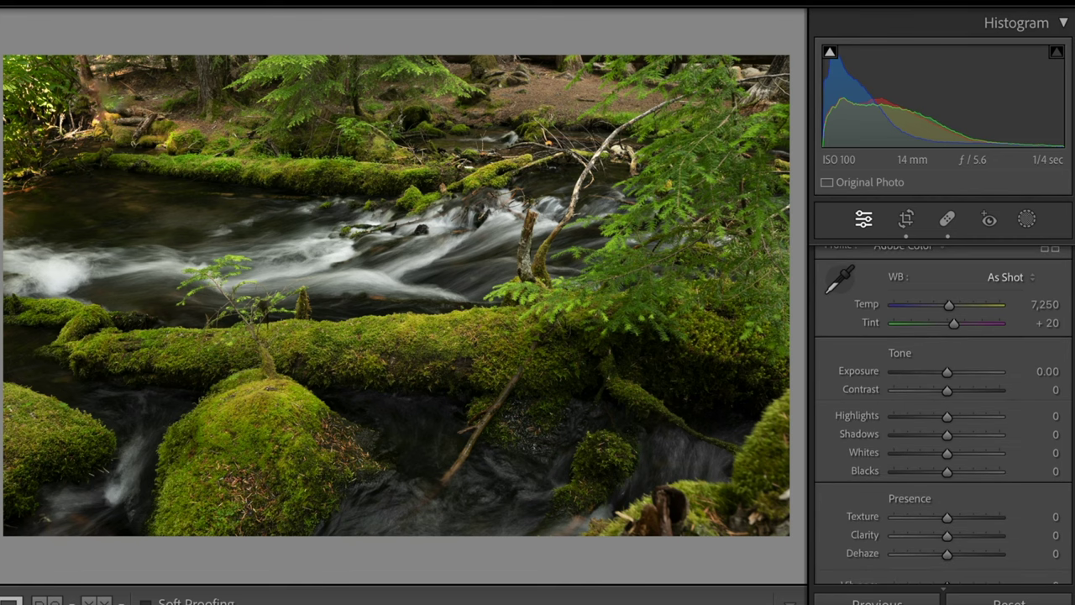
scroll(943, 412, "up", 1)
scroll(959, 289, "up", 1)
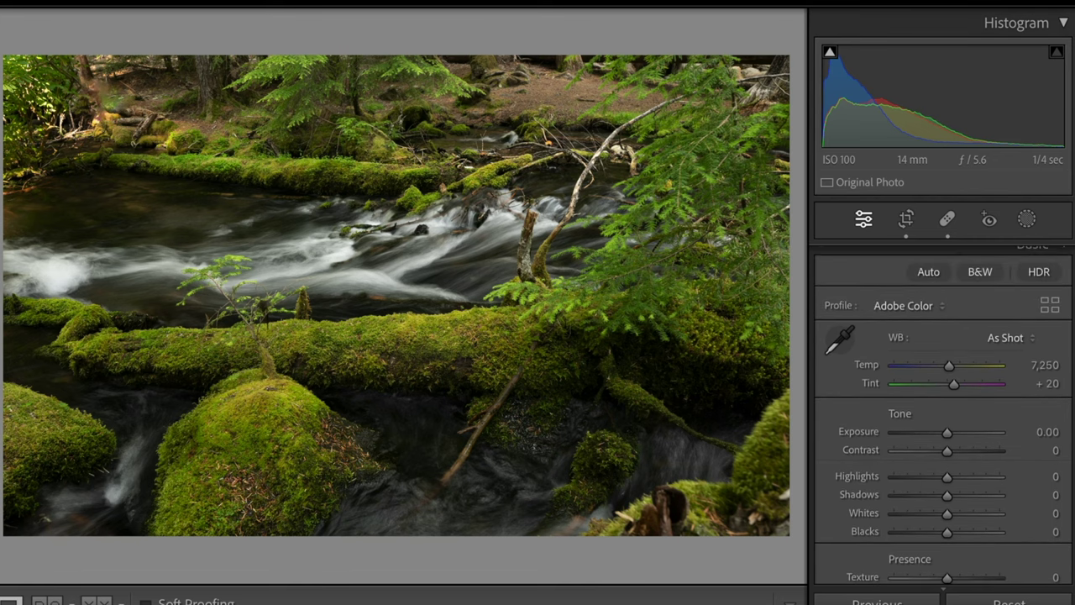
left_click(842, 338)
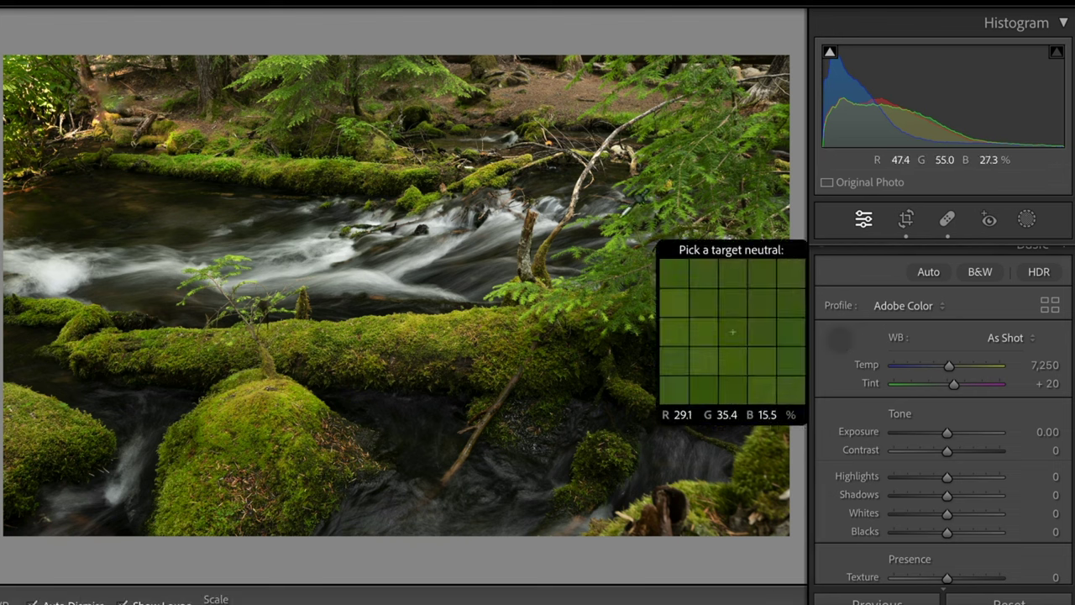
left_click(367, 273)
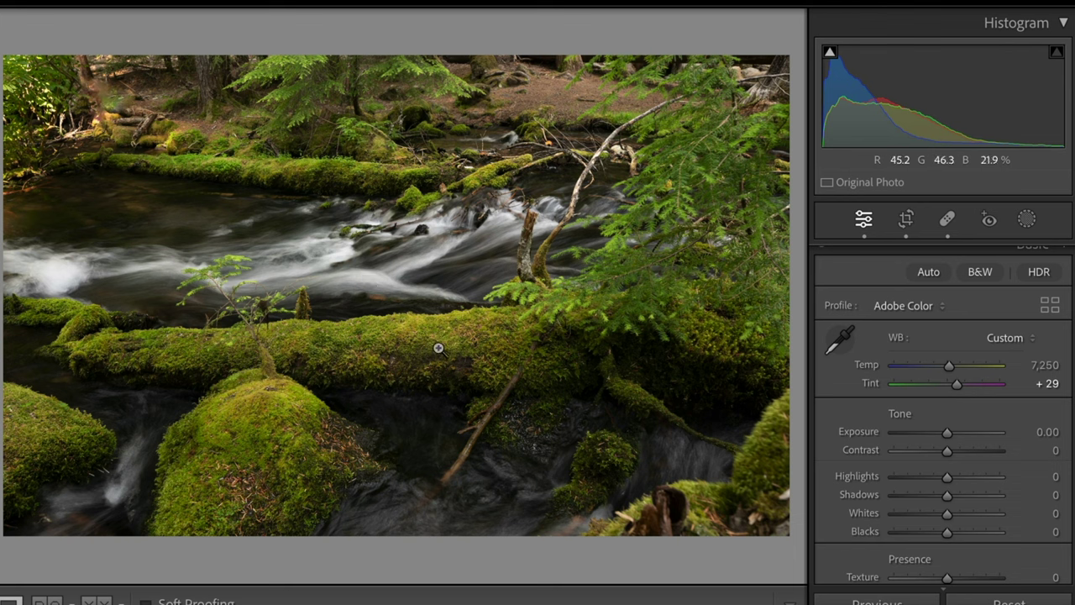
Step: Lower the overall exposure to -0.45, try highlights at +71, and settle on highlights at +4
scroll(1008, 335, "down", 1)
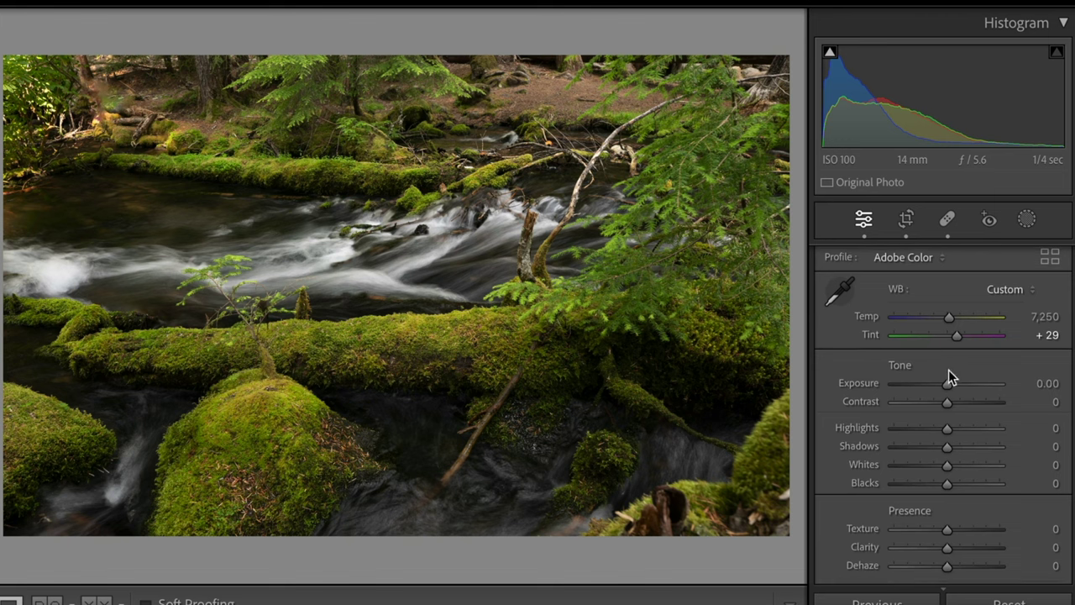
left_click_drag(947, 380, 942, 382)
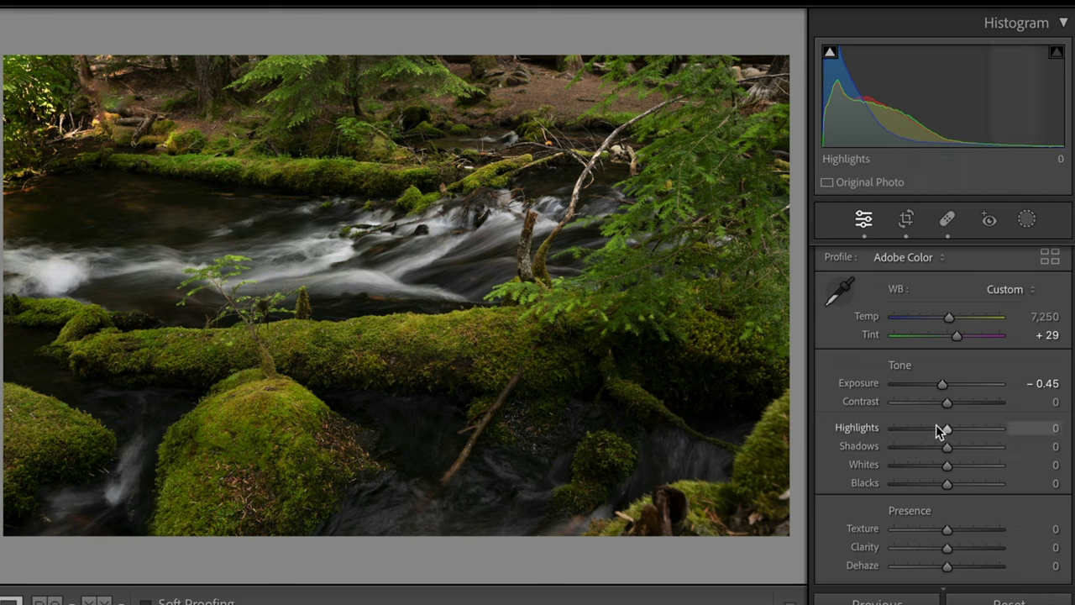
left_click_drag(948, 430, 986, 438)
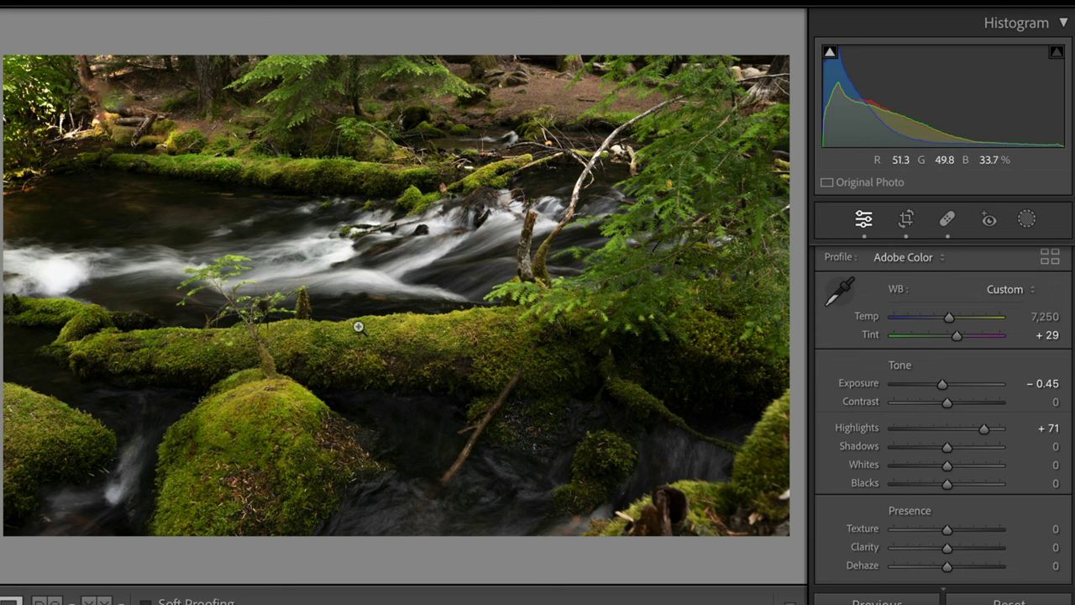
left_click_drag(984, 428, 951, 431)
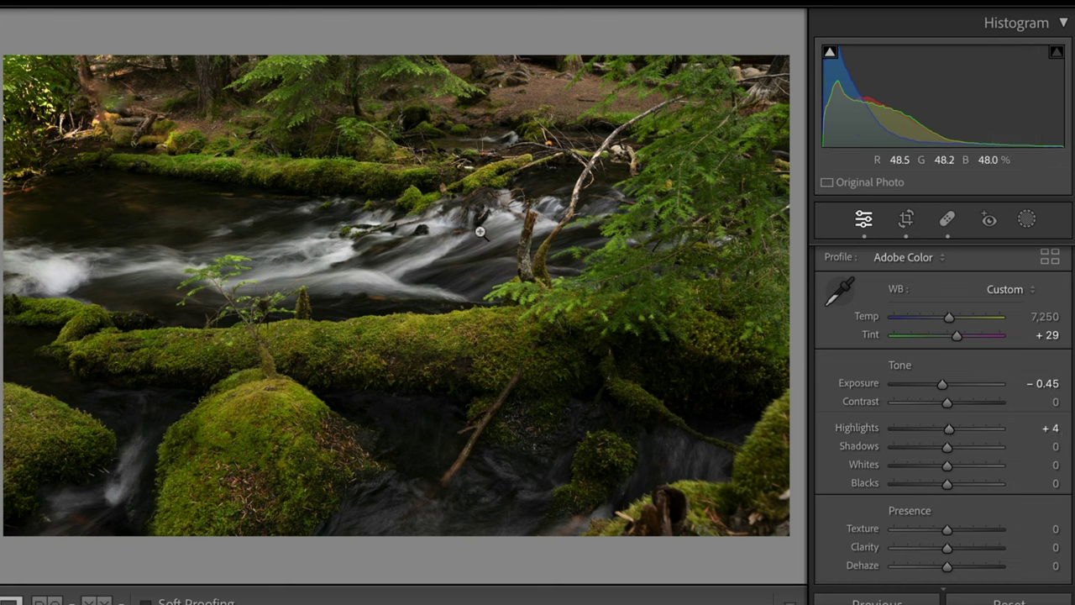
Step: Create a brush mask with Auto Mask off and paint broadly over the open river water behind the mossy log
left_click(1026, 218)
left_click(833, 399)
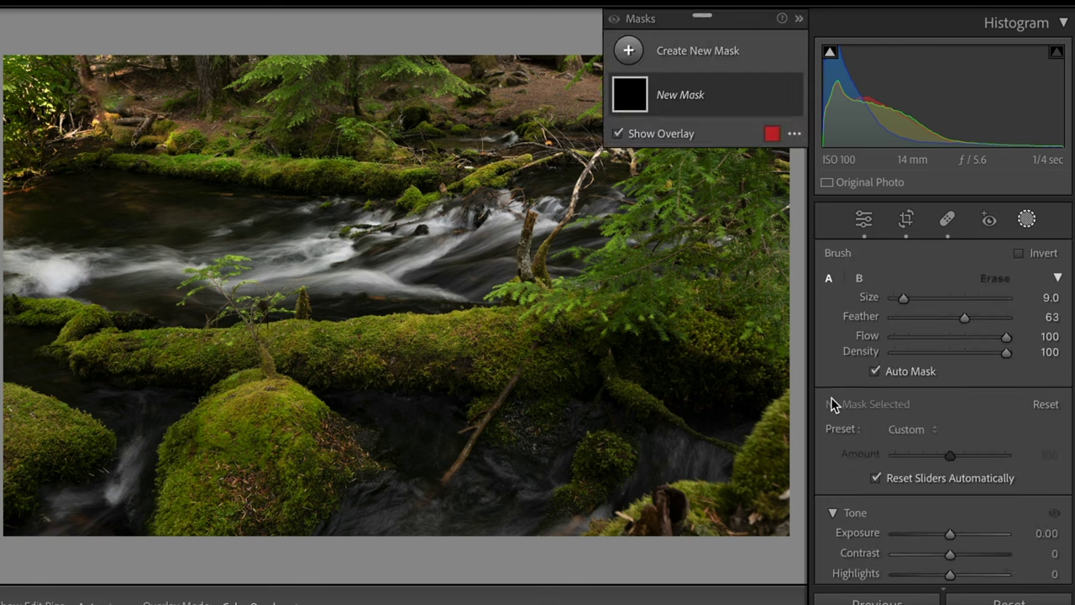
left_click(874, 371)
mouse_move(287, 223)
left_mouse_down()
mouse_move(93, 206)
mouse_move(27, 225)
mouse_move(7, 265)
mouse_move(107, 263)
mouse_move(142, 287)
mouse_move(183, 228)
mouse_move(277, 223)
mouse_move(284, 248)
mouse_move(378, 276)
mouse_move(427, 254)
mouse_move(322, 225)
mouse_move(419, 239)
mouse_move(501, 222)
mouse_move(470, 273)
mouse_move(420, 277)
left_mouse_up()
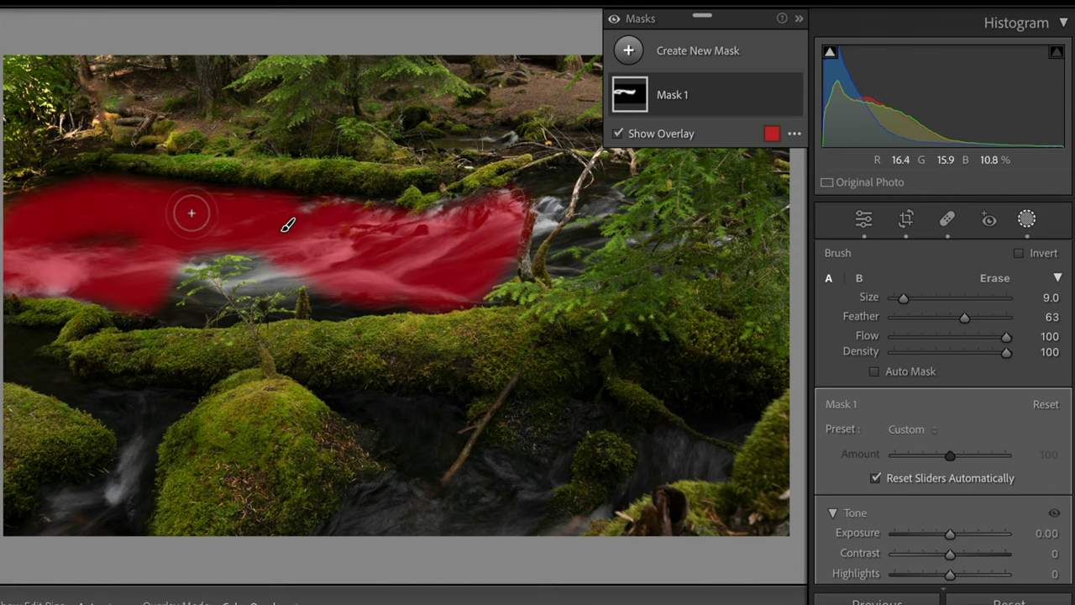
Step: With Auto Mask on and brush size 9.0, extend the mask over the water around the left branches of the small sapling
key("z")
scroll(276, 408, "down", 10)
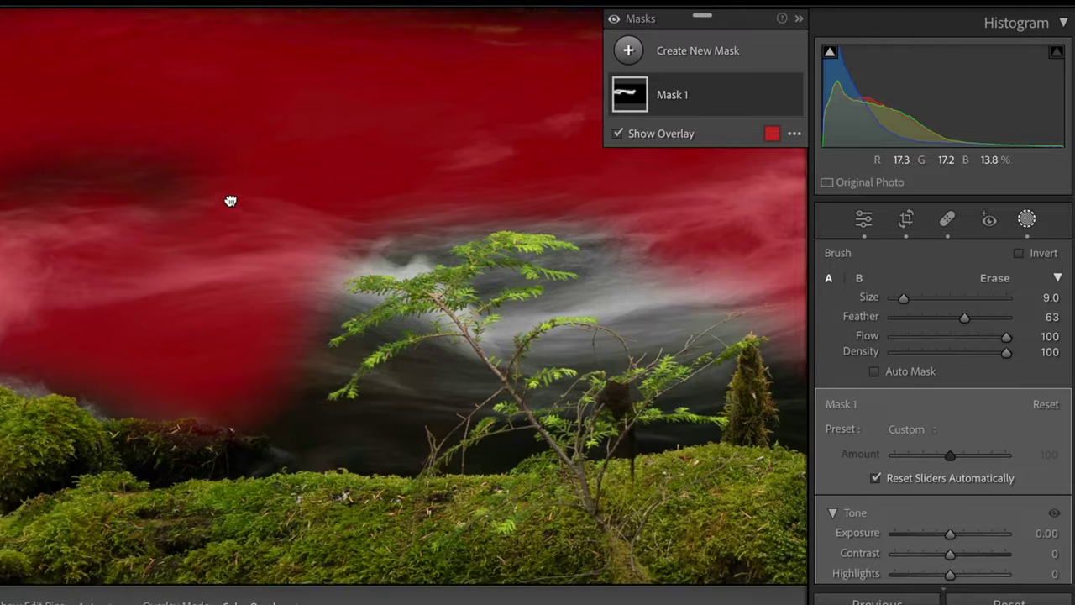
left_click_drag(230, 200, 179, 192)
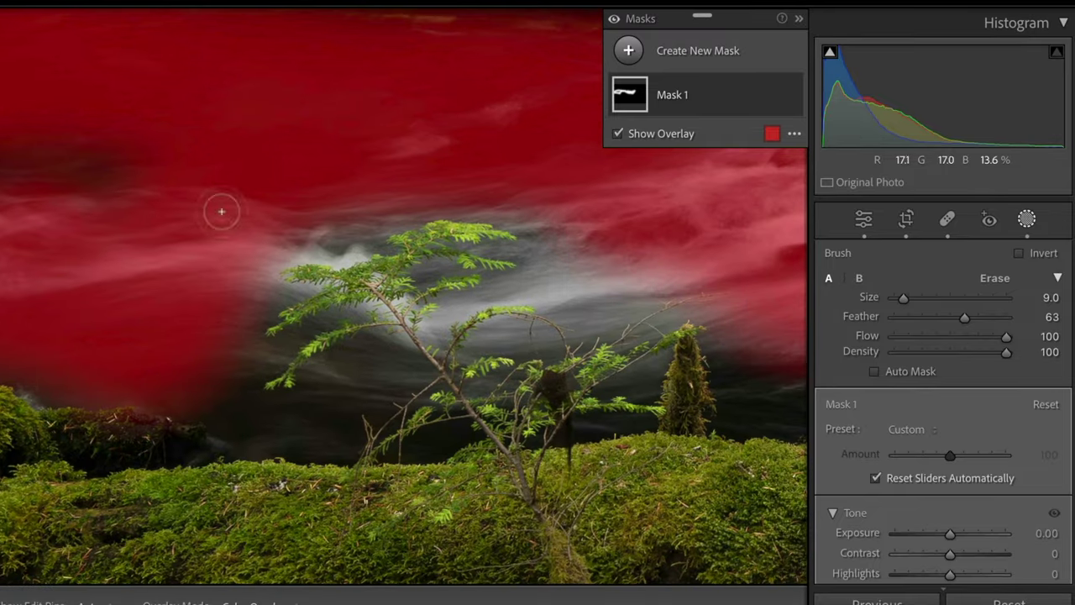
left_click(874, 370)
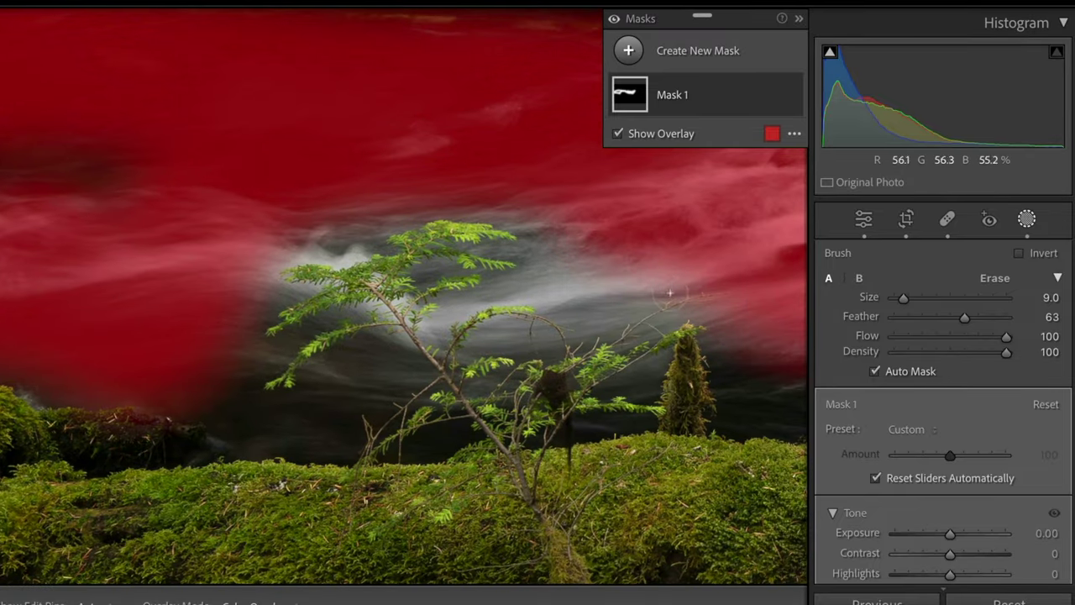
mouse_move(592, 264)
left_mouse_down()
mouse_move(535, 288)
mouse_move(491, 288)
mouse_move(422, 334)
mouse_move(332, 369)
mouse_move(297, 405)
mouse_move(254, 408)
mouse_move(254, 369)
mouse_move(308, 329)
left_mouse_up()
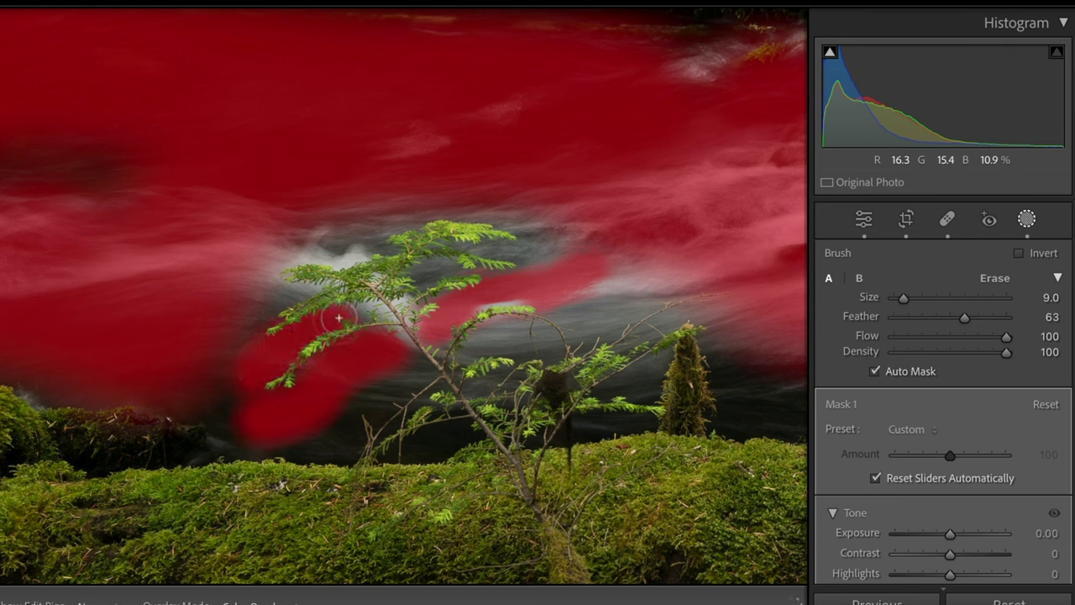
left_click_drag(362, 313, 372, 312)
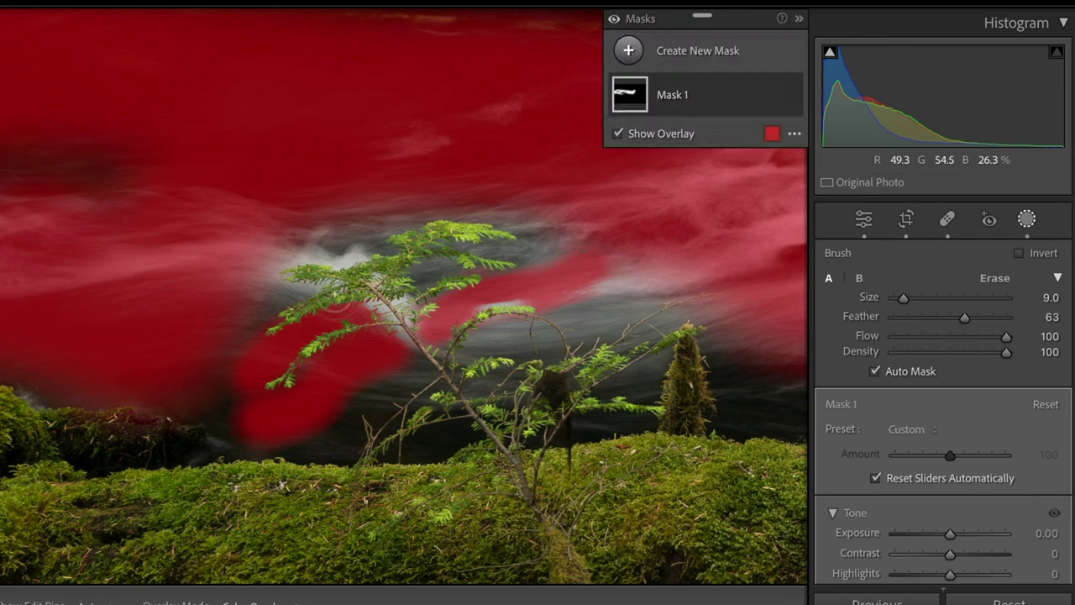
mouse_move(311, 285)
left_mouse_down()
mouse_move(299, 292)
mouse_move(279, 262)
mouse_move(355, 253)
mouse_move(363, 238)
left_mouse_up()
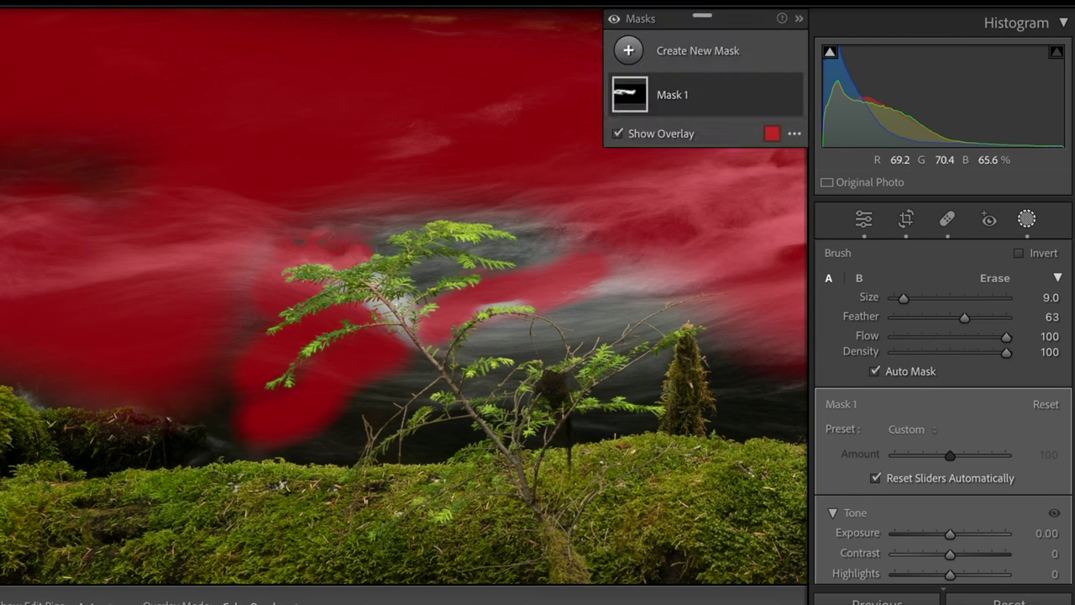
left_click(393, 309)
mouse_move(395, 344)
left_mouse_down()
mouse_move(386, 370)
mouse_move(317, 426)
mouse_move(243, 415)
mouse_move(217, 406)
mouse_move(238, 321)
mouse_move(218, 282)
left_mouse_up()
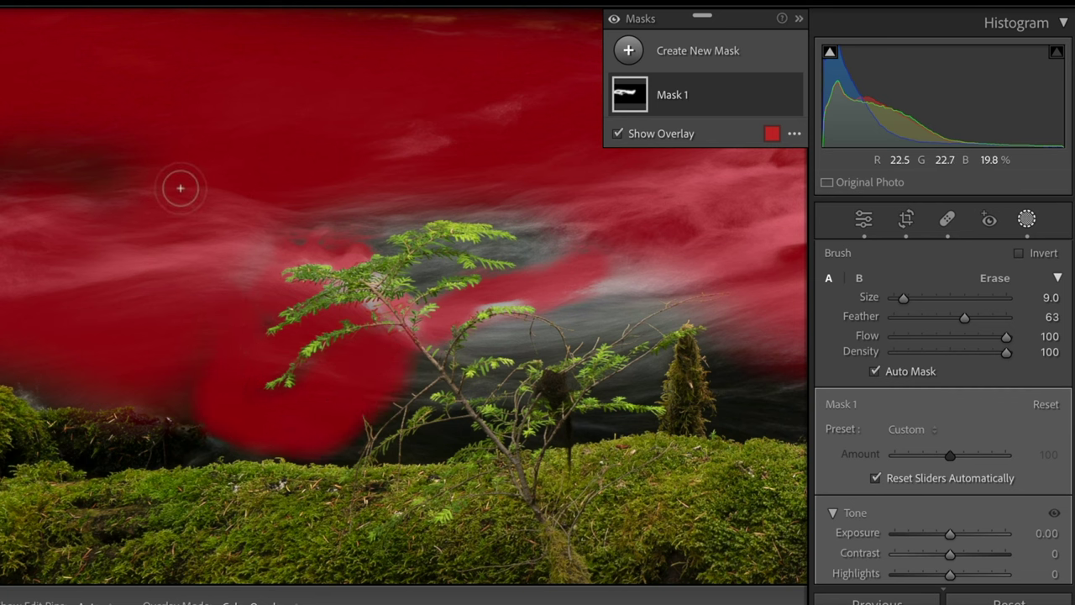
Step: Paint the mask over the water above, between and to the right of the sapling's upper branches
mouse_move(336, 220)
left_mouse_down()
mouse_move(372, 228)
mouse_move(449, 196)
mouse_move(567, 248)
left_mouse_up()
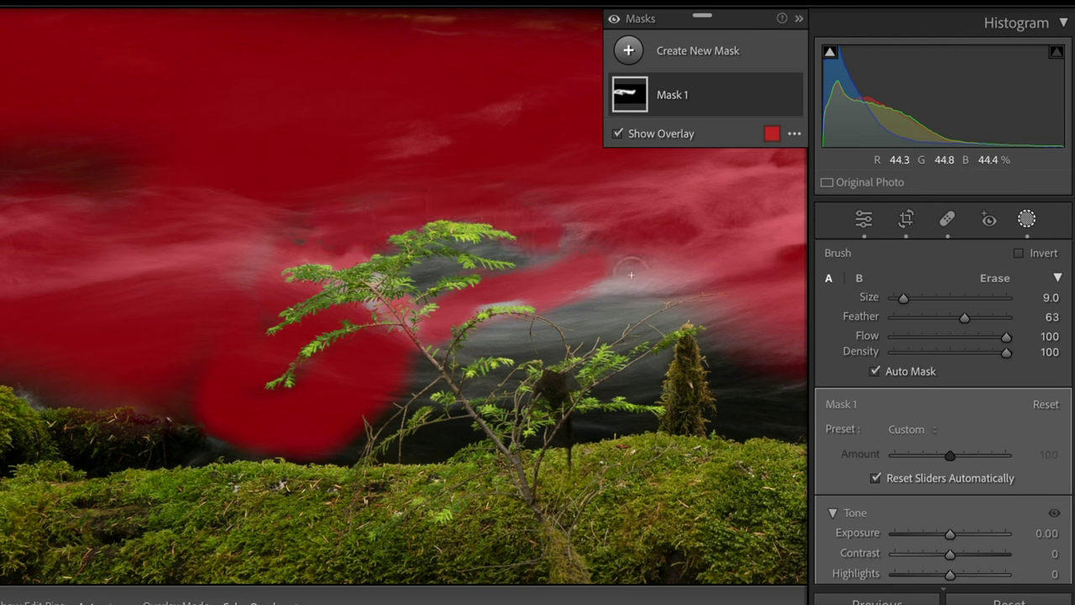
mouse_move(631, 279)
left_mouse_down()
mouse_move(574, 305)
mouse_move(609, 297)
mouse_move(610, 310)
mouse_move(680, 270)
mouse_move(571, 228)
mouse_move(542, 247)
left_mouse_up()
left_click_drag(446, 259, 470, 263)
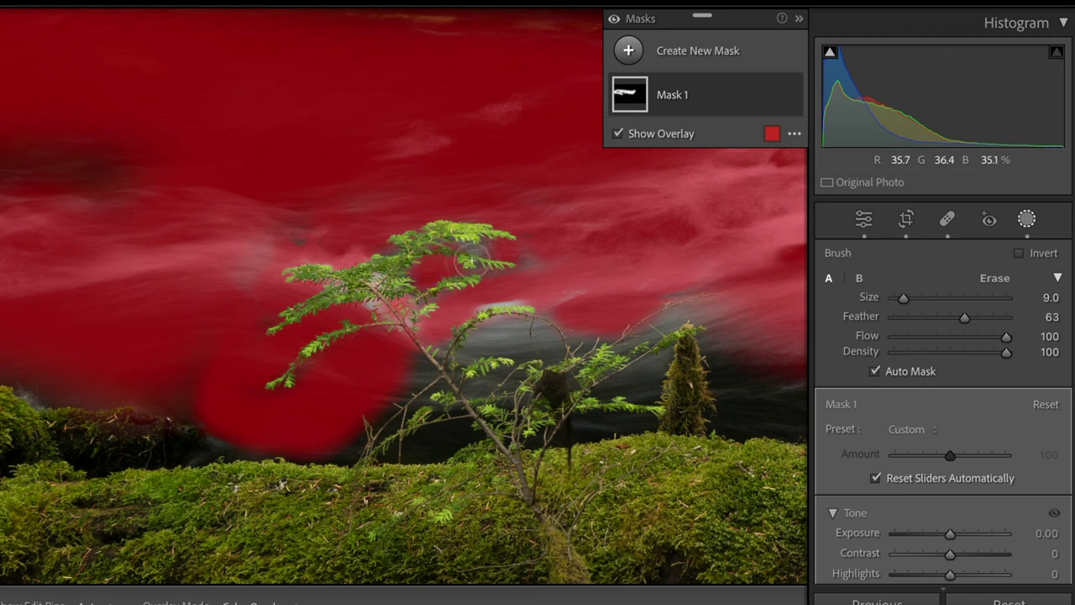
left_click_drag(579, 326, 472, 343)
mouse_move(547, 345)
left_mouse_down()
mouse_move(574, 326)
mouse_move(646, 322)
mouse_move(720, 283)
left_mouse_up()
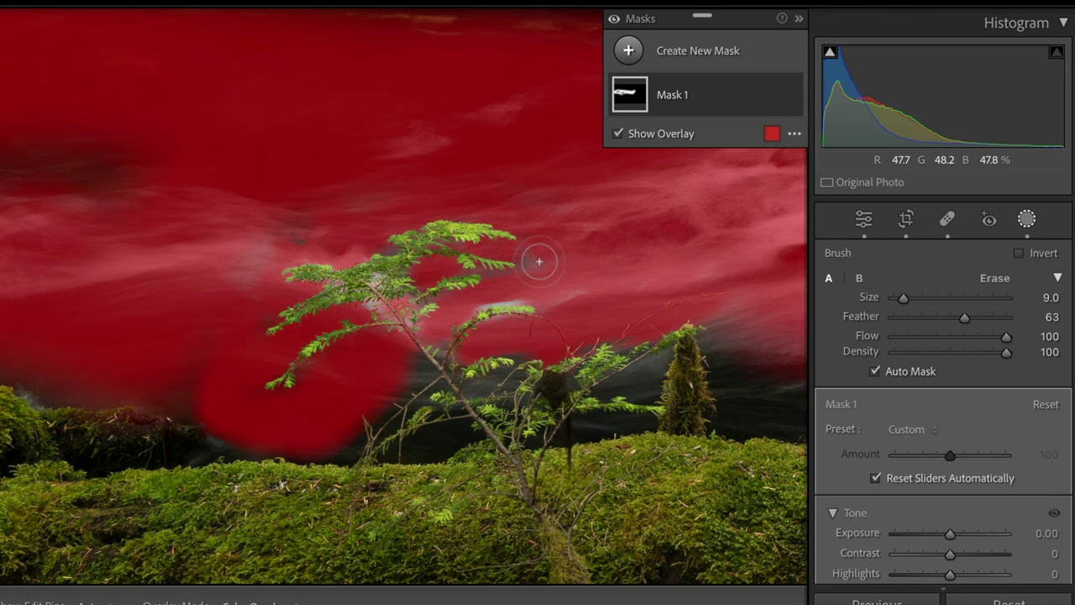
Step: Fill the remaining dark water gaps around the mossy stump, the lower sapling and the far-left river in the mask
mouse_move(719, 331)
left_mouse_down()
mouse_move(750, 405)
mouse_move(781, 395)
left_mouse_up()
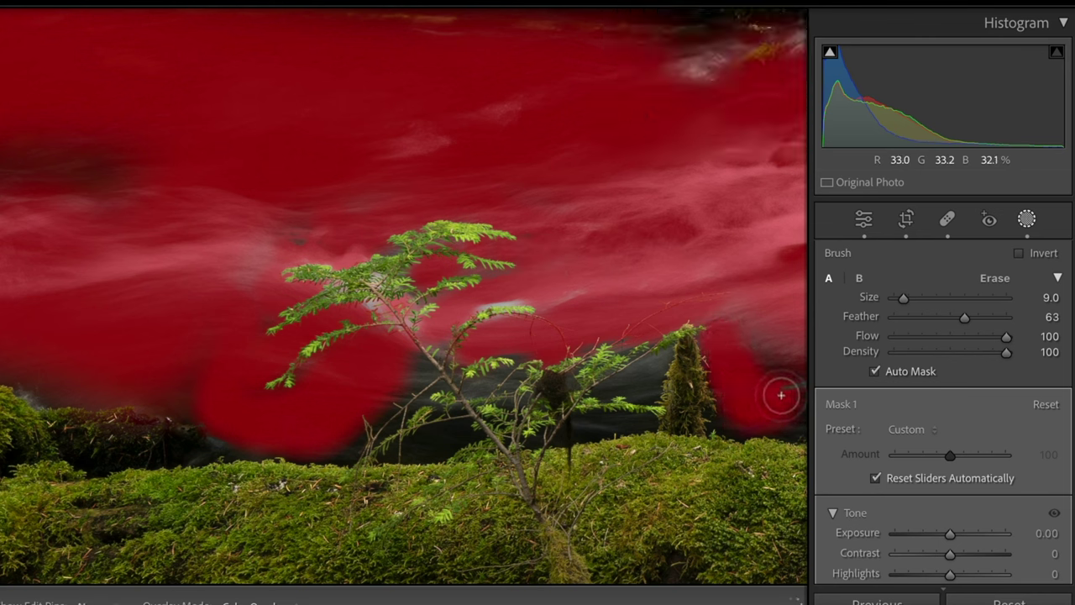
left_click_drag(646, 373, 603, 384)
left_click_drag(412, 372, 382, 394)
left_click_drag(187, 409, 180, 374)
left_click_drag(127, 162, 123, 160)
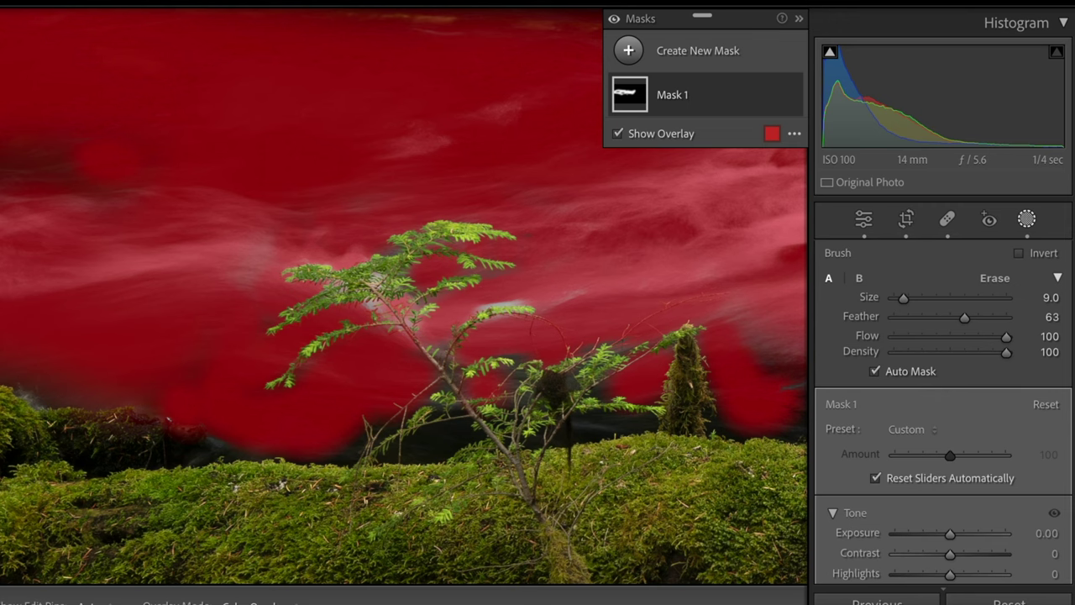
key("z")
mouse_move(139, 235)
left_mouse_down()
mouse_move(32, 241)
mouse_move(139, 243)
left_mouse_up()
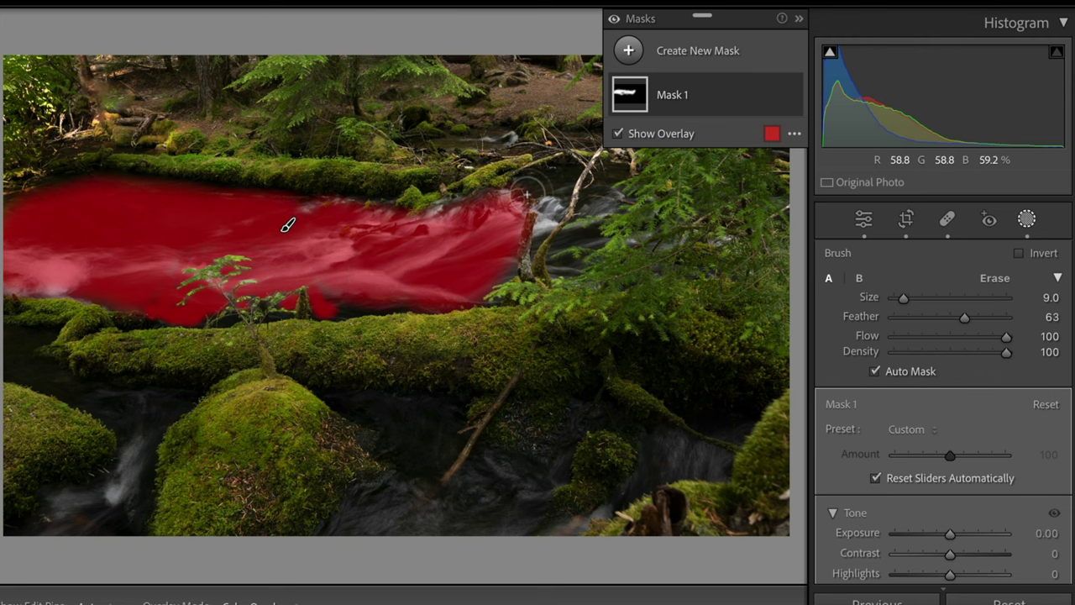
Step: Extend the mask over the white water between the two dead trunks and the water behind the leaning one
left_click(216, 267)
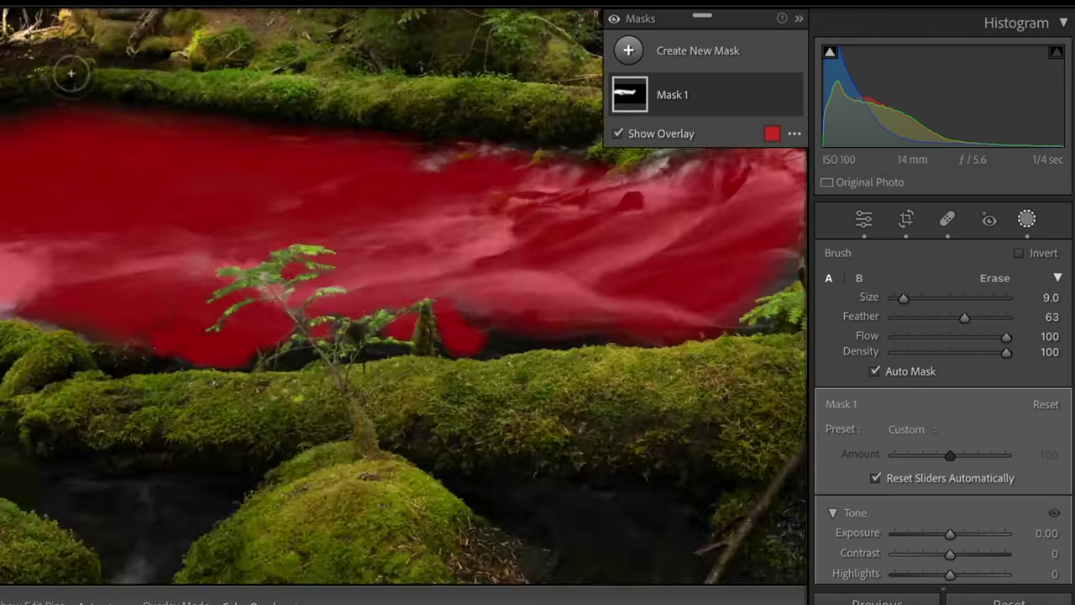
left_click_drag(542, 163, 132, 332)
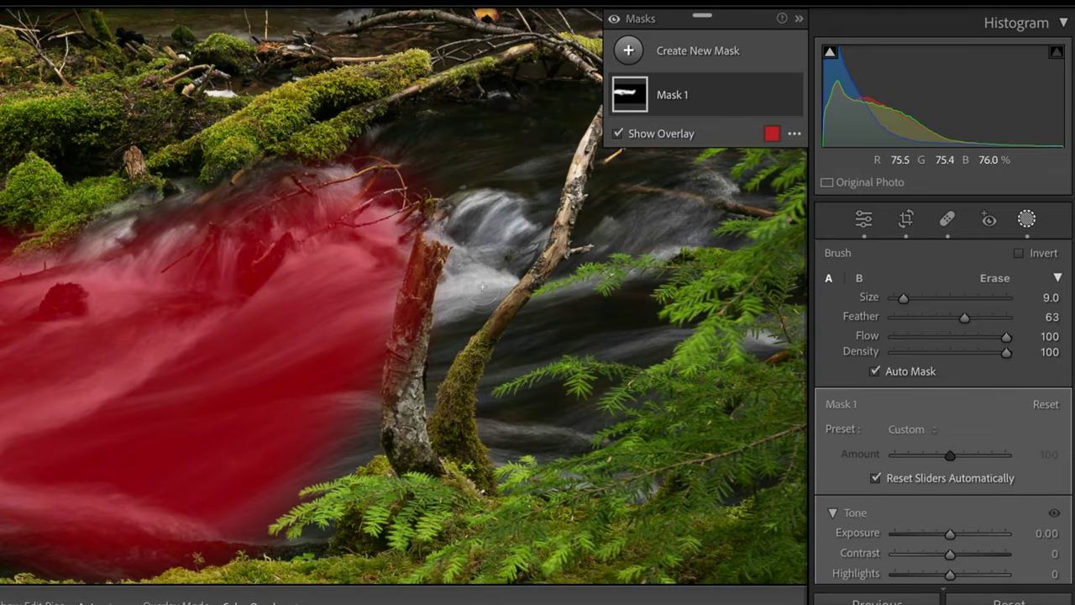
mouse_move(468, 288)
left_mouse_down()
mouse_move(495, 199)
mouse_move(437, 160)
mouse_move(559, 125)
mouse_move(524, 195)
mouse_move(517, 177)
mouse_move(527, 195)
mouse_move(506, 256)
mouse_move(526, 237)
mouse_move(495, 225)
left_mouse_up()
mouse_move(432, 217)
left_mouse_down()
mouse_move(474, 194)
mouse_move(447, 330)
mouse_move(521, 260)
left_mouse_up()
mouse_move(600, 223)
left_mouse_down()
mouse_move(687, 219)
mouse_move(681, 173)
mouse_move(665, 159)
mouse_move(604, 199)
left_mouse_up()
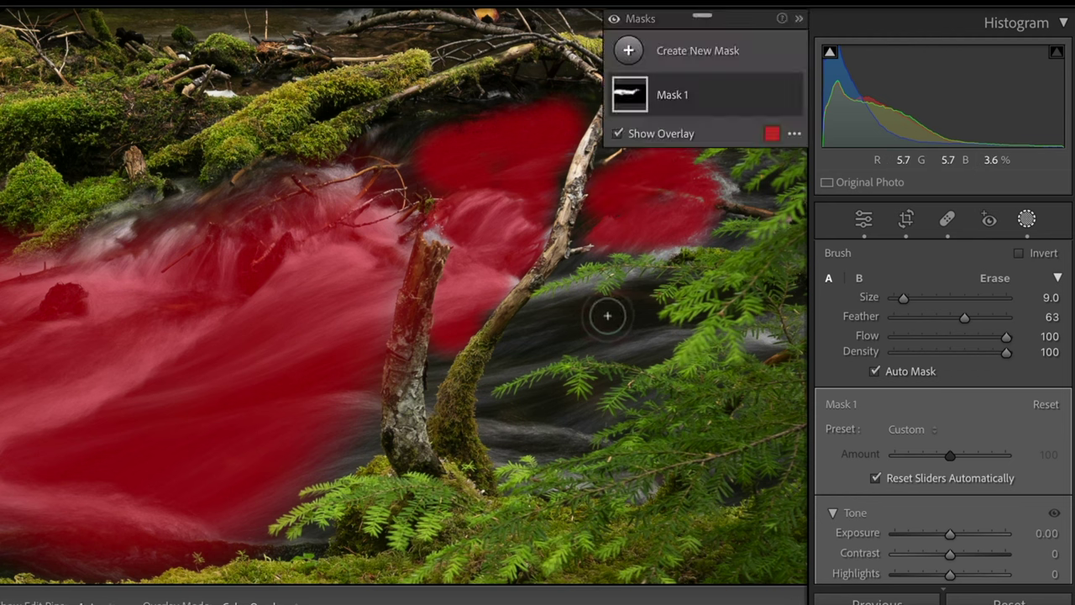
Step: Paint the mask over the water below the leaning trunk, between the two trunks and left of the broken stump's base
left_click_drag(607, 311, 514, 350)
mouse_move(580, 331)
left_mouse_down()
mouse_move(641, 337)
mouse_move(645, 314)
left_mouse_up()
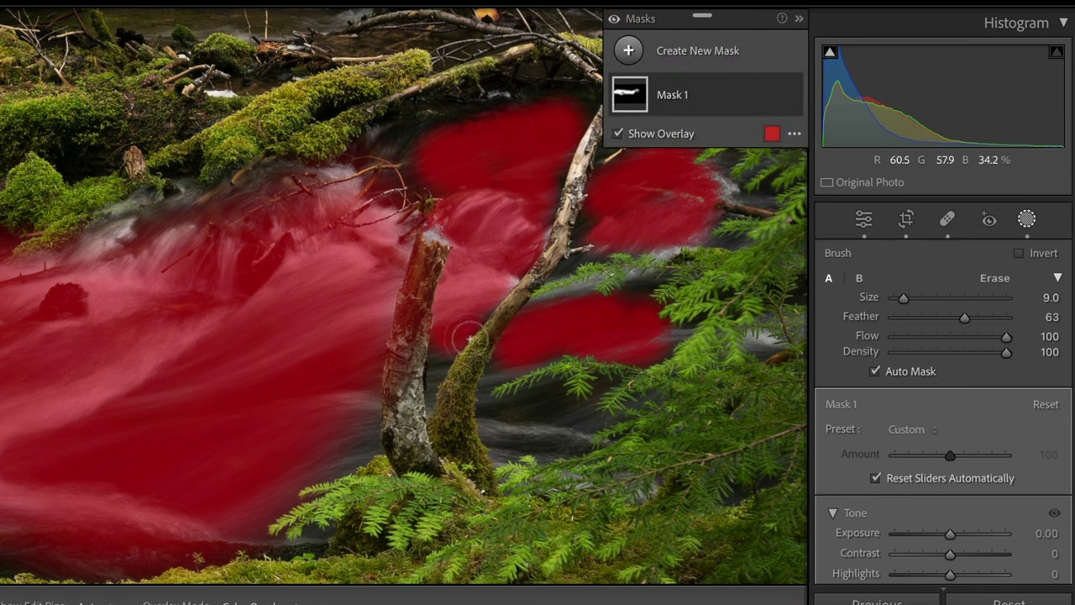
left_click_drag(437, 353, 437, 393)
mouse_move(533, 413)
left_mouse_down()
mouse_move(499, 424)
mouse_move(580, 420)
mouse_move(562, 403)
mouse_move(487, 425)
mouse_move(495, 430)
left_mouse_up()
mouse_move(364, 433)
left_mouse_down()
mouse_move(341, 457)
mouse_move(322, 451)
mouse_move(334, 438)
left_mouse_up()
mouse_move(340, 430)
left_mouse_down()
mouse_move(355, 420)
mouse_move(353, 392)
left_mouse_up()
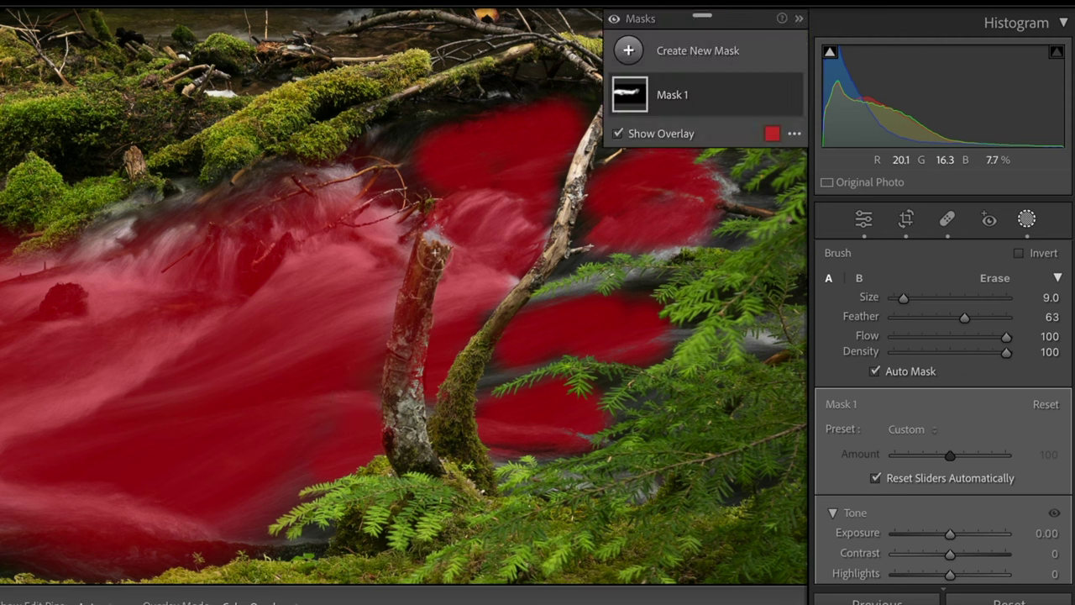
Step: Subtract the broken stump from the water mask using a size 7.0 brush with Auto Mask off
left_click(875, 371)
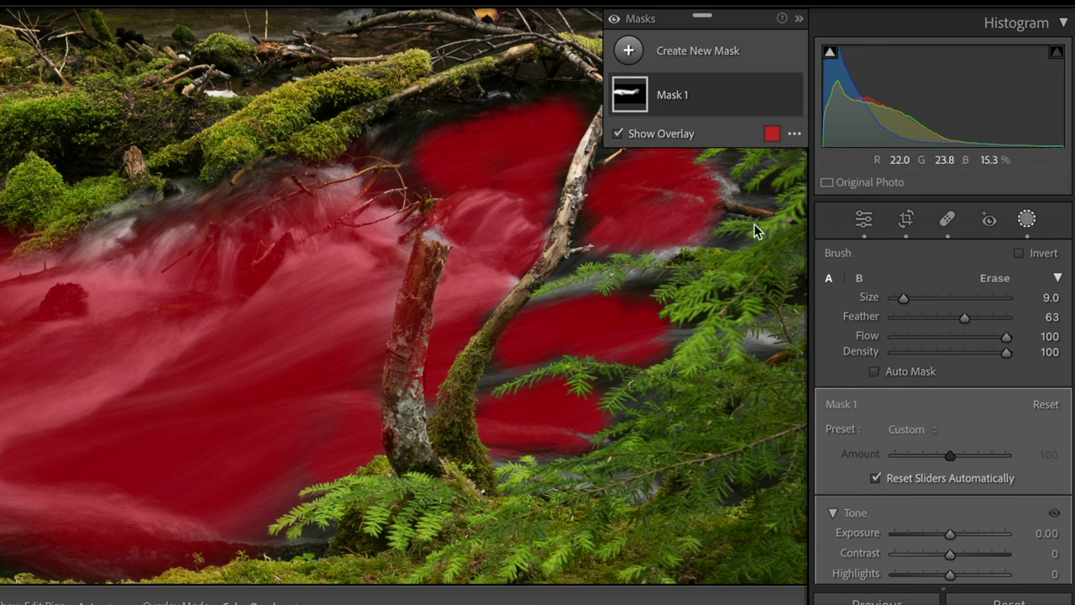
mouse_move(704, 106)
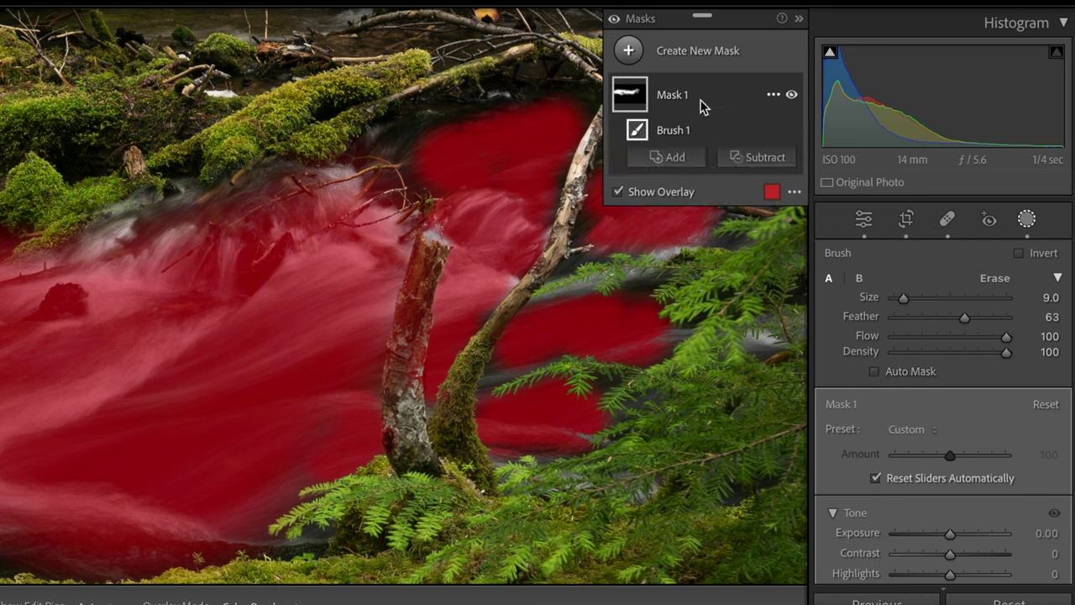
left_click(736, 159)
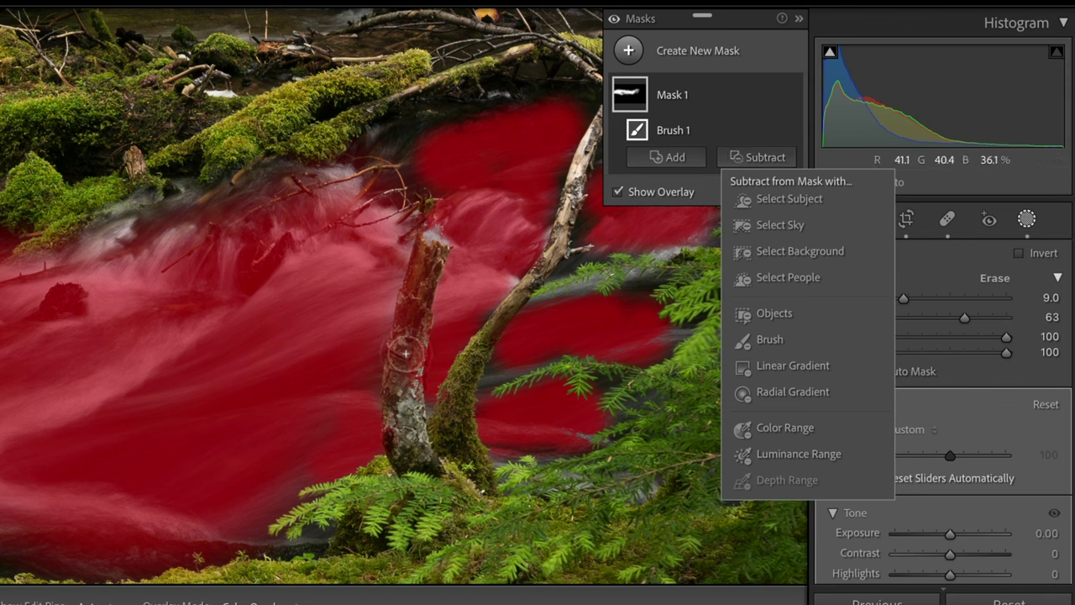
left_click(746, 339)
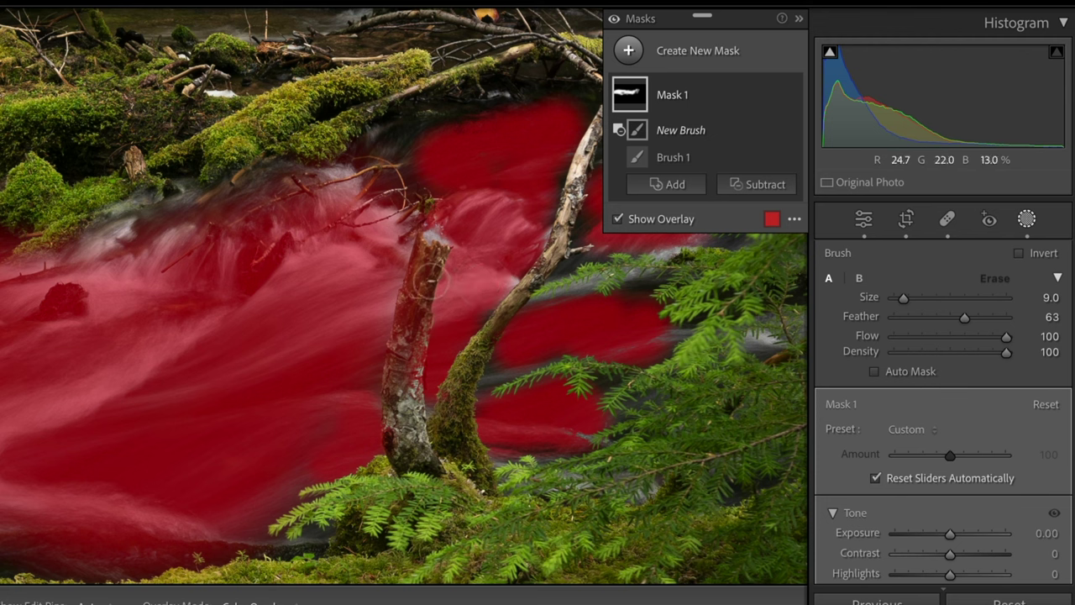
scroll(429, 286, "down", 2)
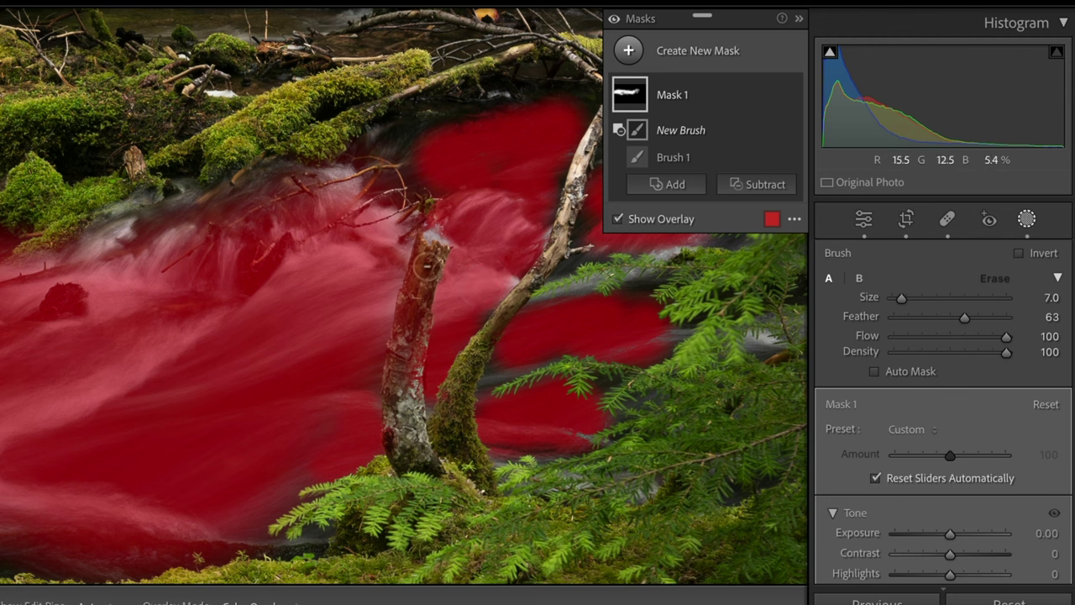
key("alt")
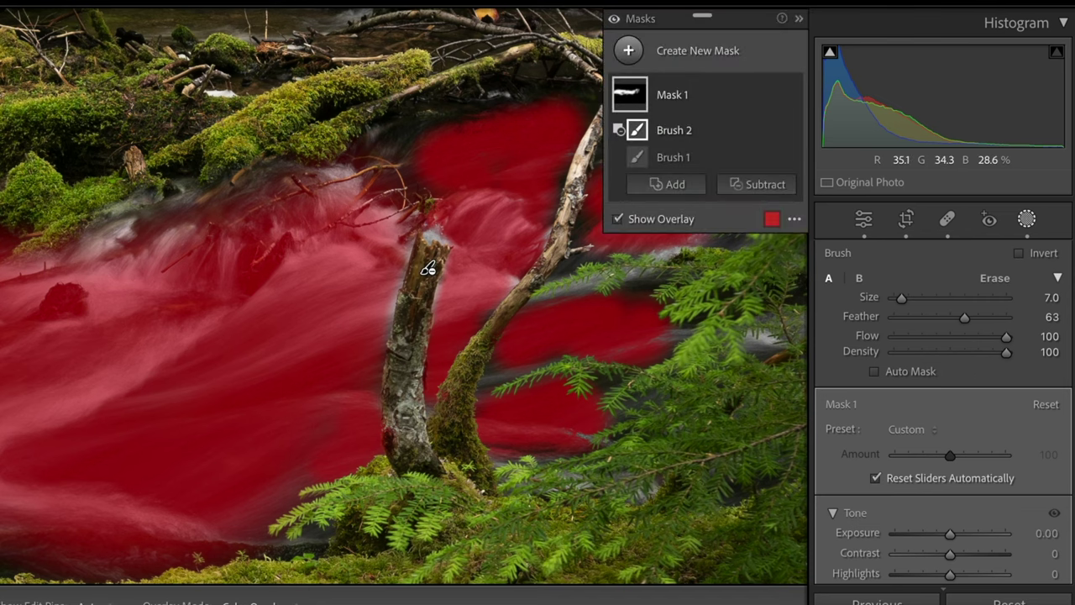
Step: Rename the mask as Water and raise its highlights to 69
double_click(671, 95)
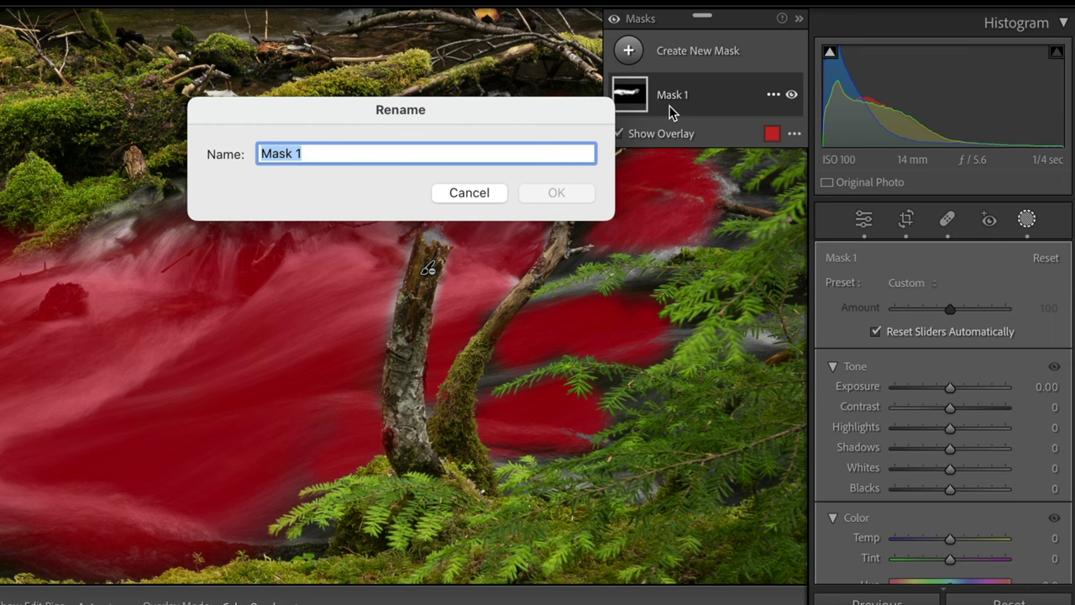
type("Water")
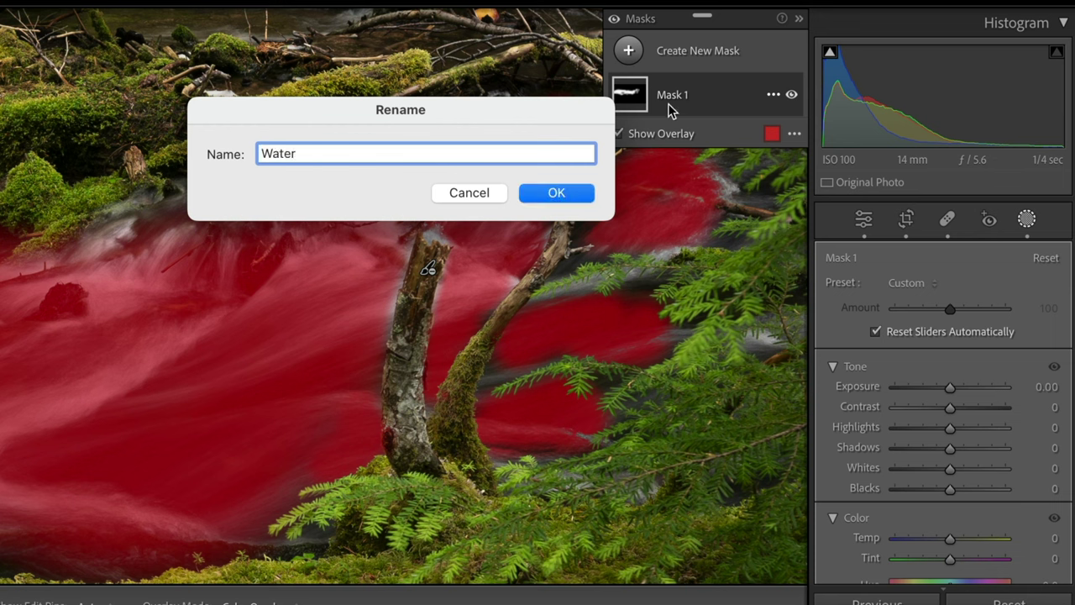
left_click(542, 198)
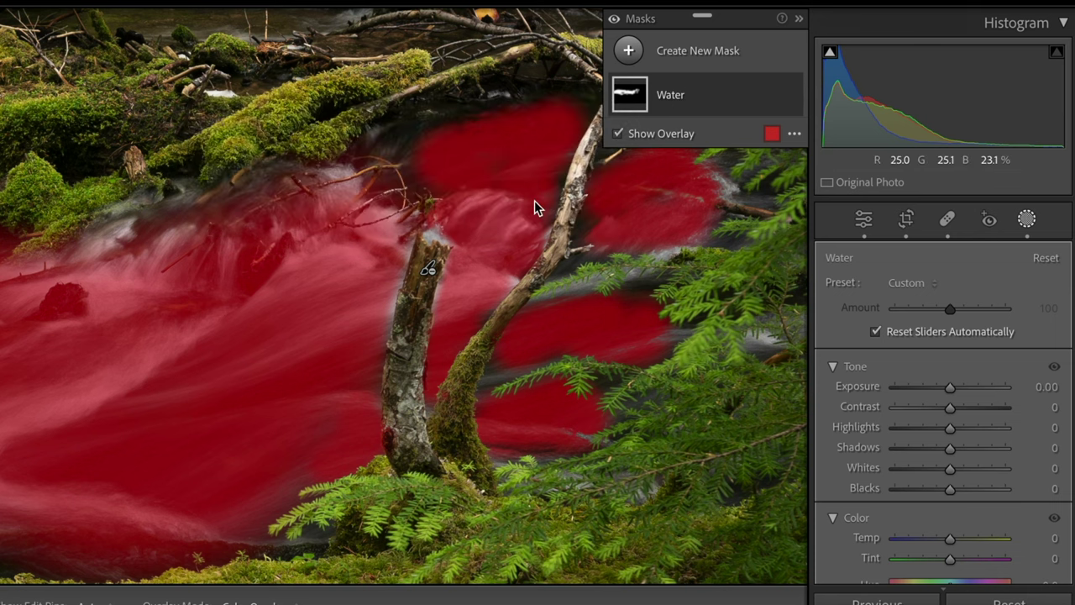
key("z")
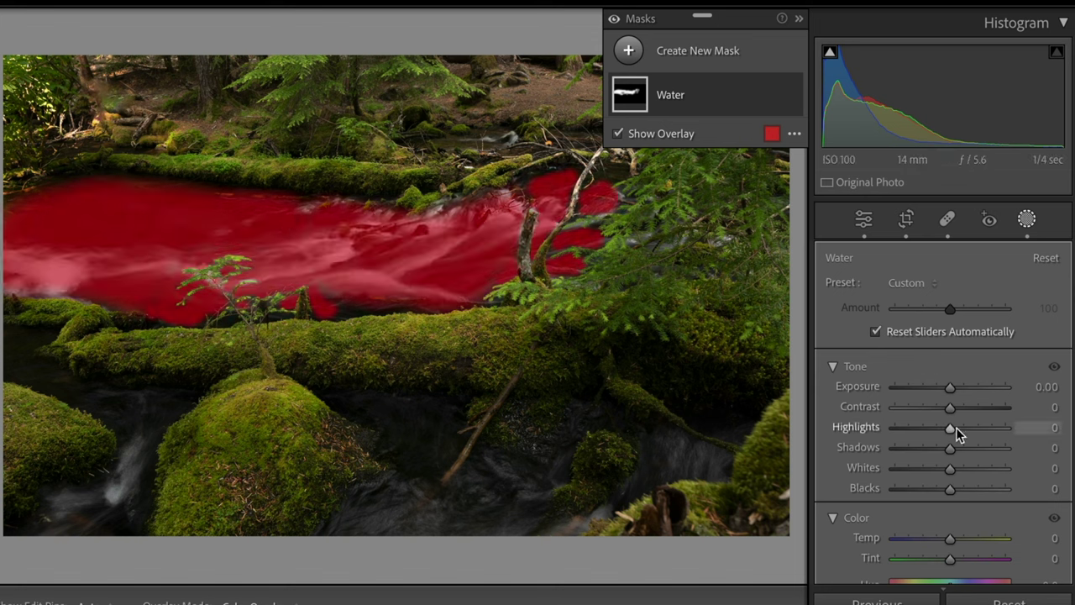
left_click_drag(951, 428, 989, 426)
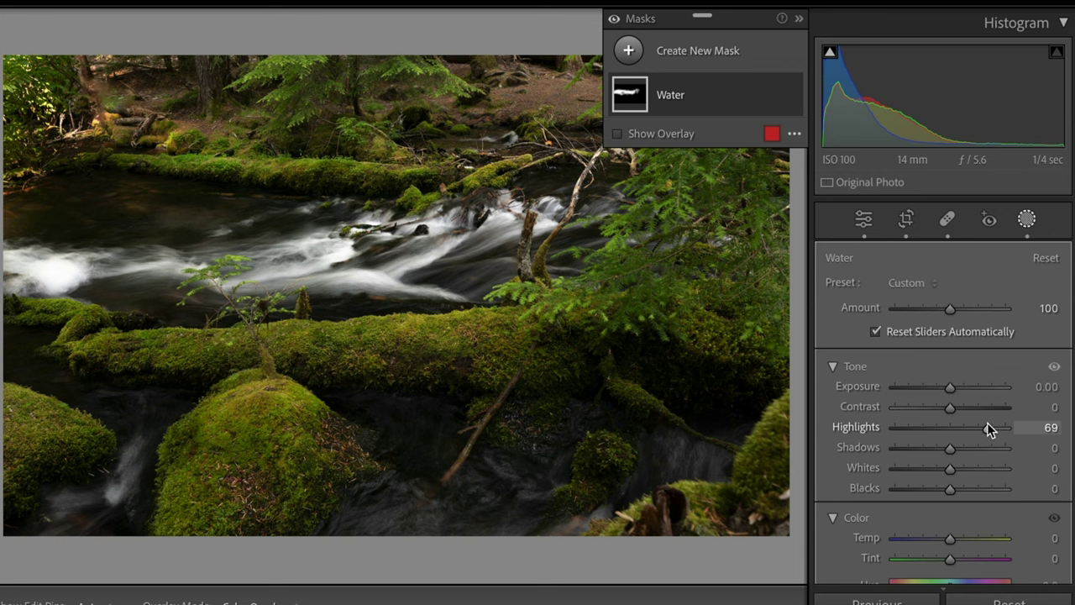
Step: Compare the photo before and after editing, and with the Water mask's adjustment off and on
key("backslash")
key("backslash")
left_click(792, 97)
left_click(792, 96)
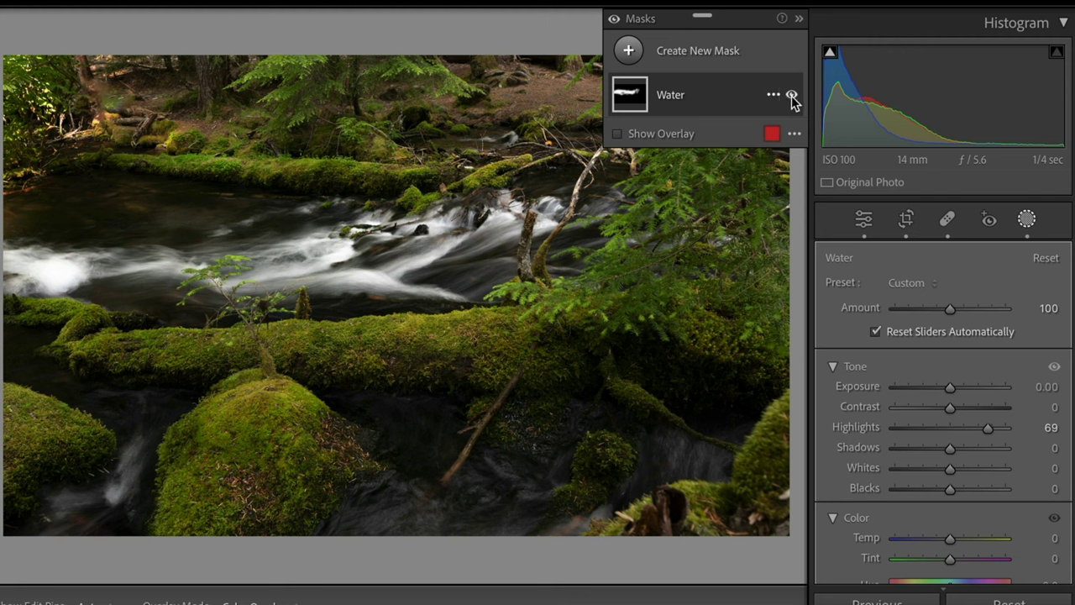
left_click(792, 97)
left_click(792, 97)
left_click(792, 96)
left_click(792, 97)
left_click(791, 97)
left_click(791, 96)
left_click(792, 96)
left_click(792, 97)
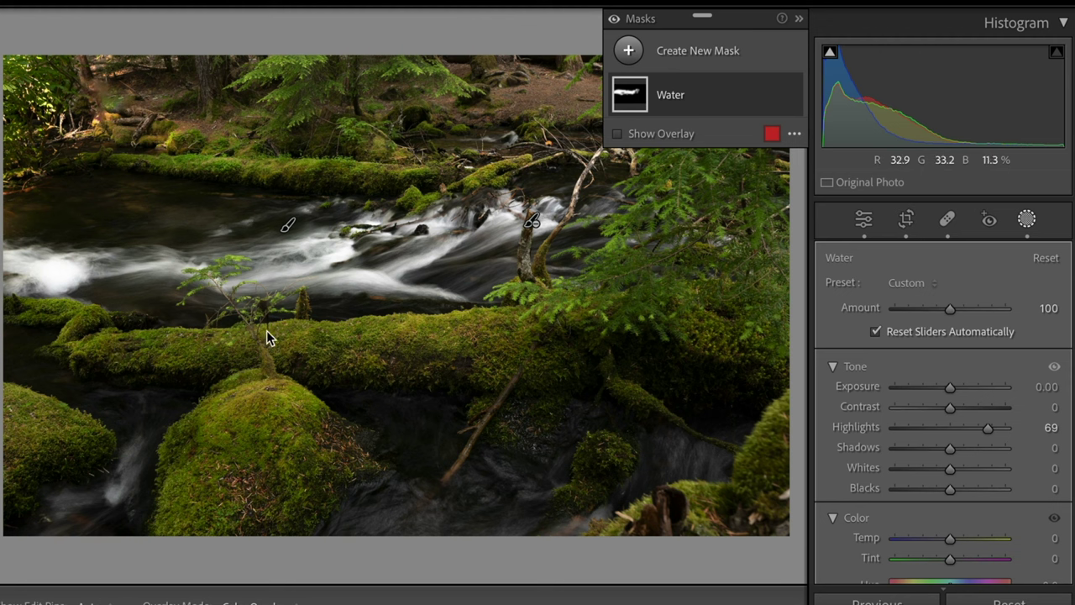
Step: Add a radial gradient mask with feather 38 as a wide, flat ellipse along the mossy log in the middle
left_click(631, 52)
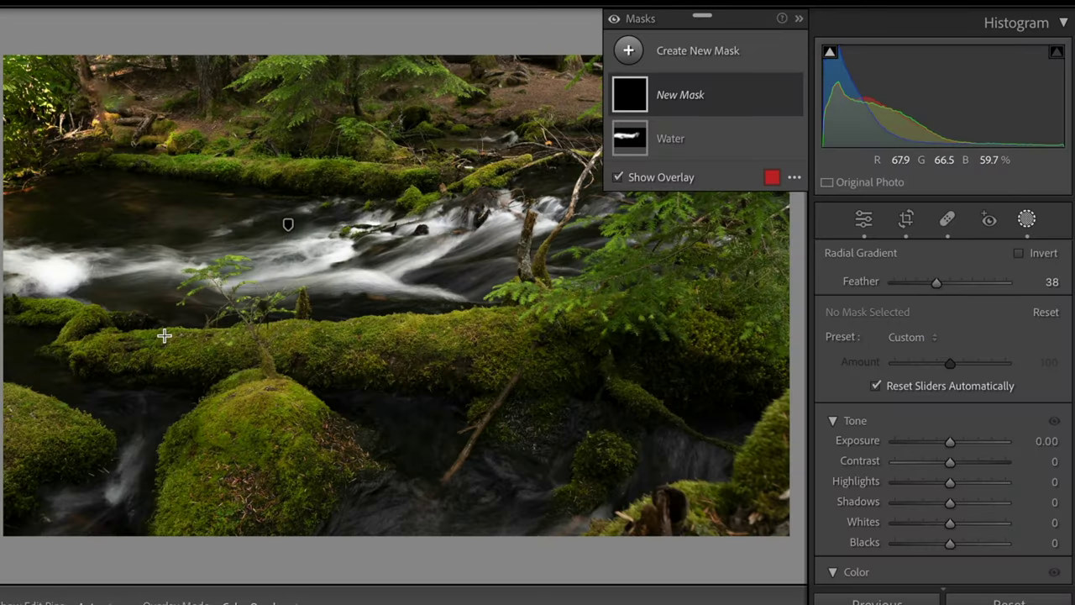
left_click_drag(164, 336, 378, 372)
left_click_drag(164, 335, 312, 347)
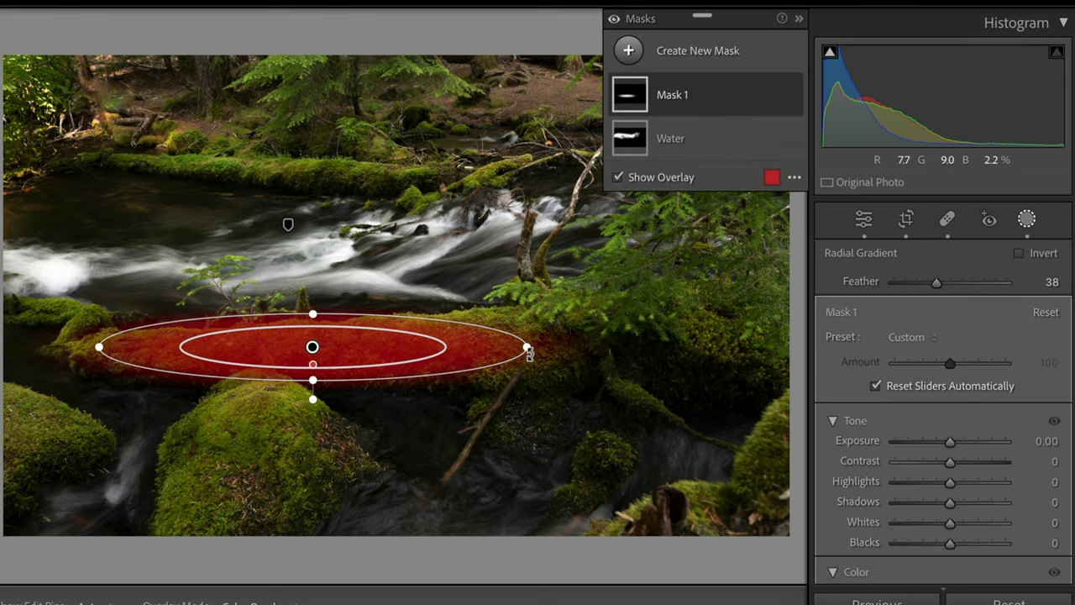
Step: Widen the radial gradient, tilt it slightly counterclockwise and shift it upward to follow the top of the middle mossy log
left_click_drag(529, 347, 568, 347)
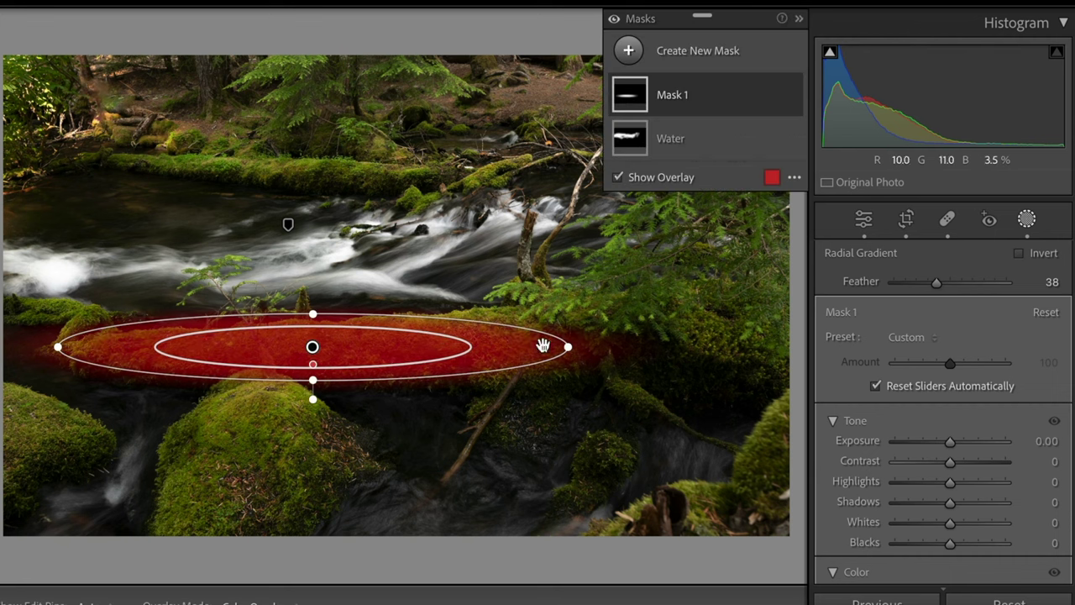
mouse_move(314, 379)
left_mouse_down()
mouse_move(313, 368)
mouse_move(319, 389)
left_mouse_up()
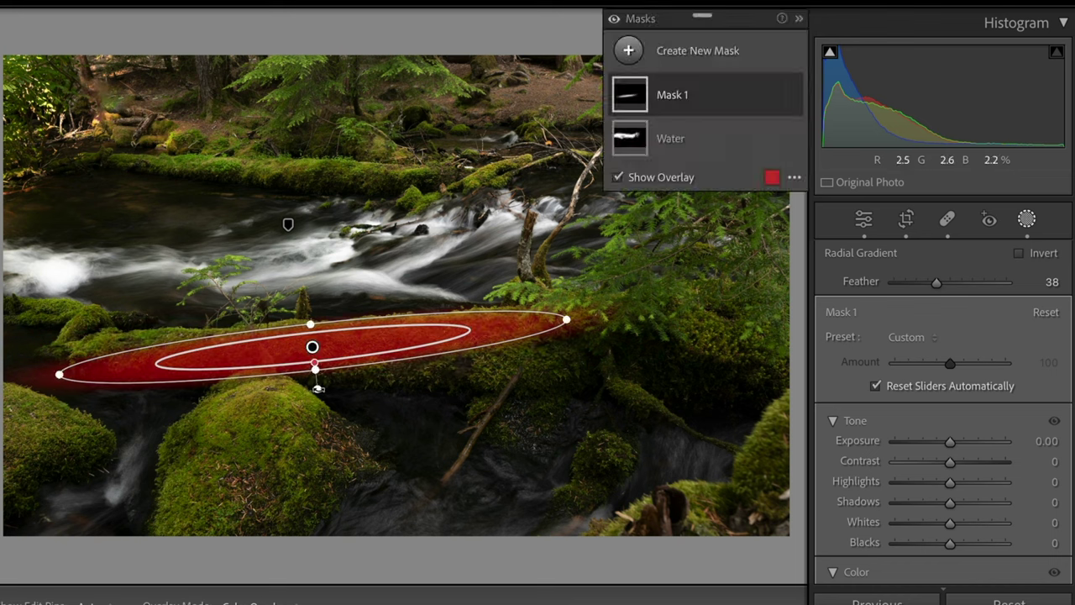
left_click_drag(312, 346, 309, 338)
left_click_drag(566, 310, 585, 311)
left_click_drag(315, 380, 314, 380)
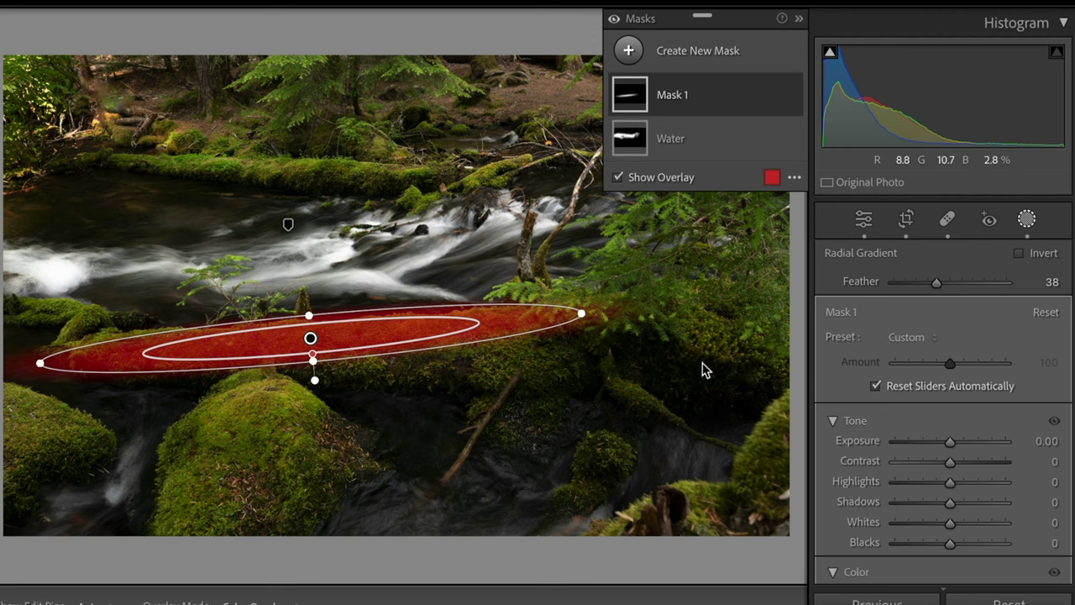
Step: Brighten and warm the middle log's mask with exposure 1.19, temp 6 and saturation 7
mouse_move(950, 441)
left_mouse_down()
mouse_move(983, 440)
mouse_move(967, 441)
left_mouse_up()
scroll(983, 432, "down", 5)
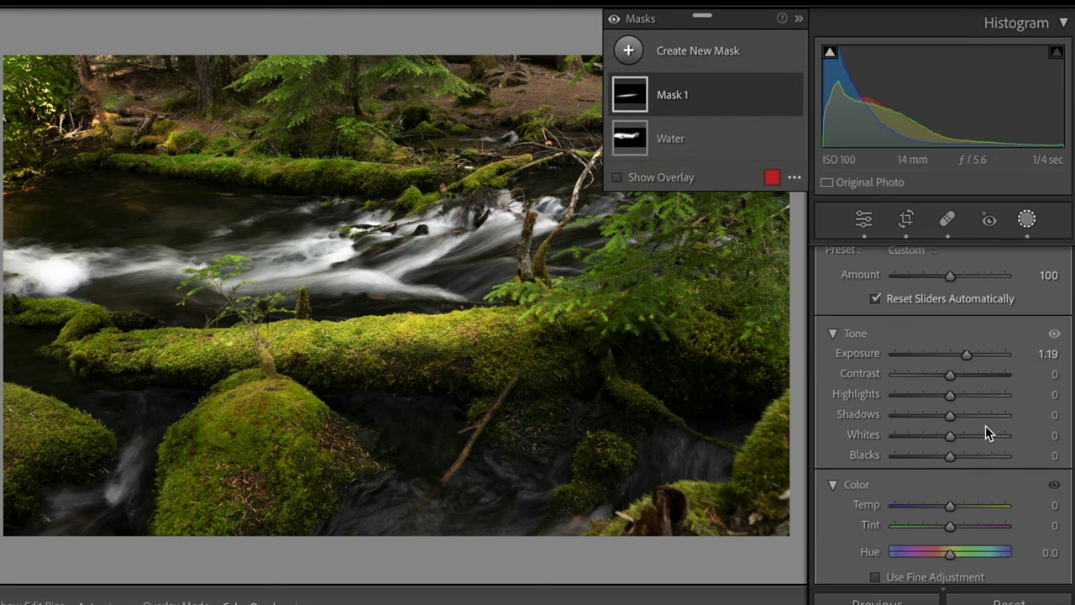
scroll(985, 425, "up", 3)
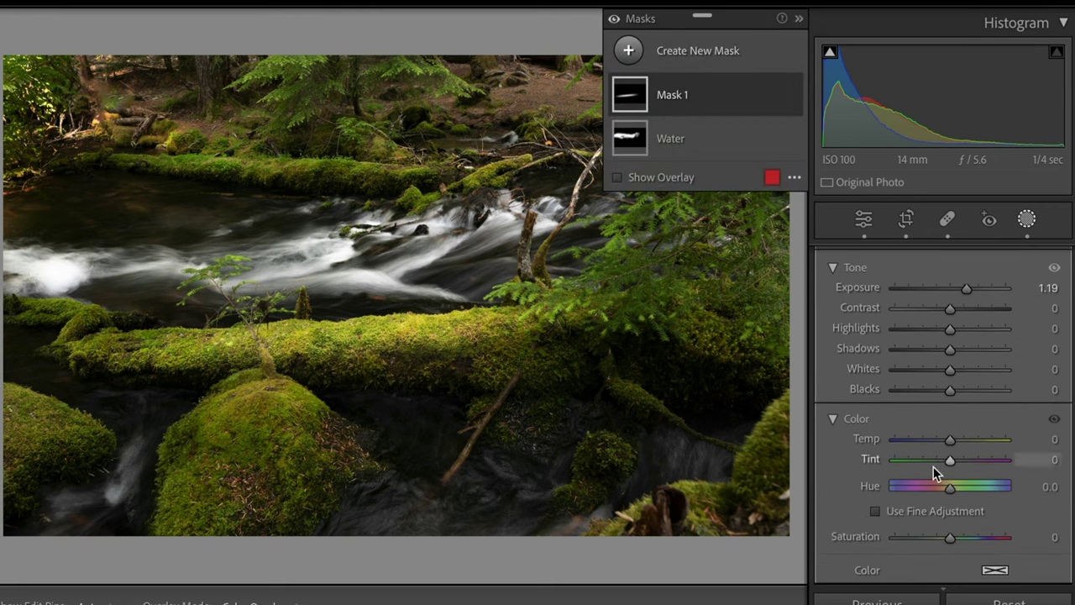
left_click_drag(948, 441, 951, 440)
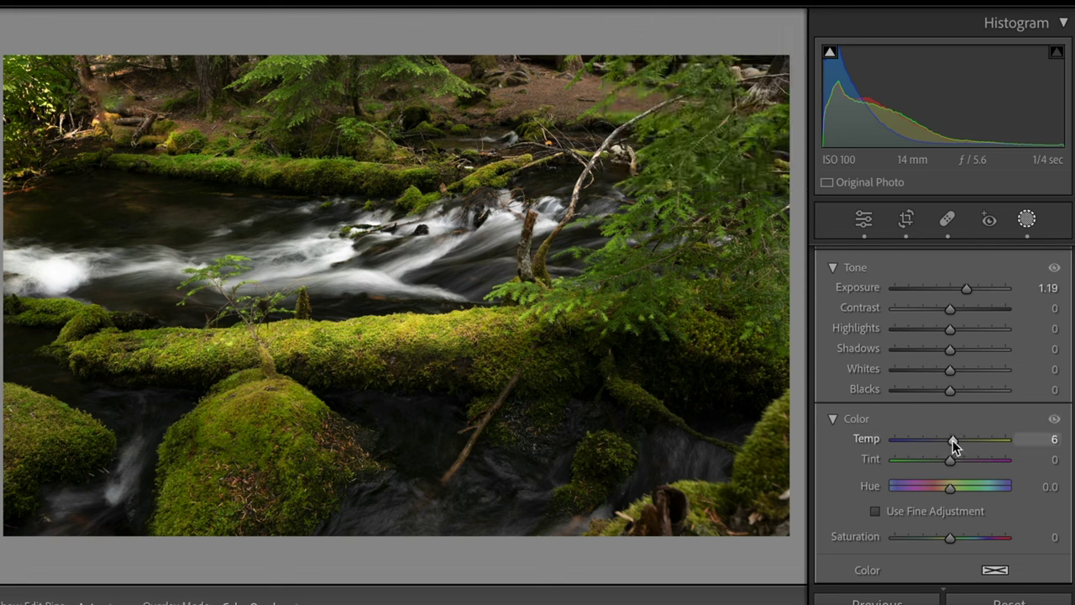
left_click_drag(953, 440, 953, 440)
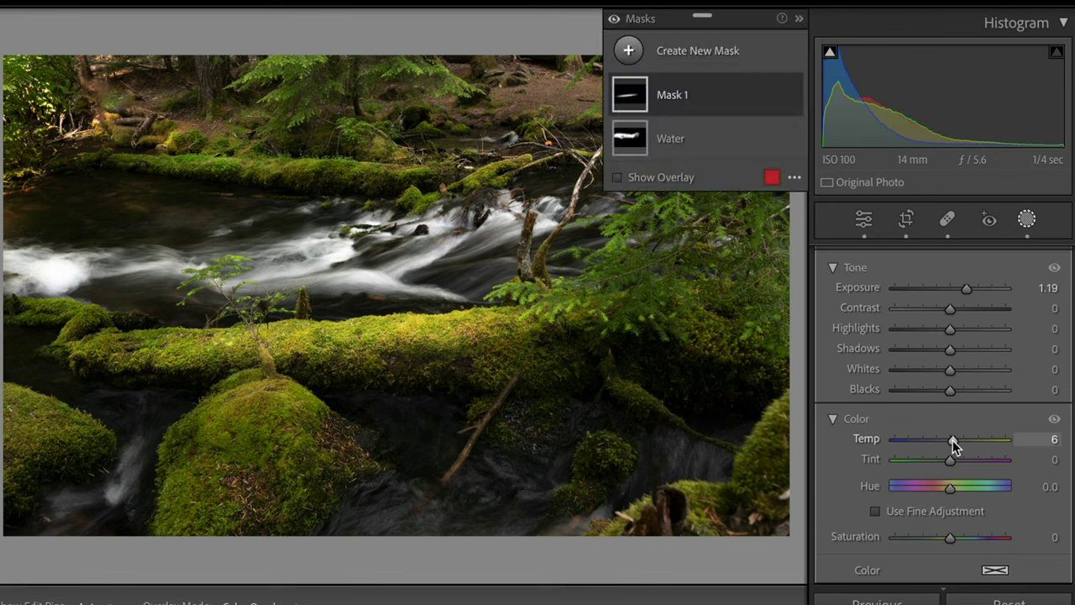
scroll(941, 466, "down", 1)
left_click_drag(948, 521, 954, 522)
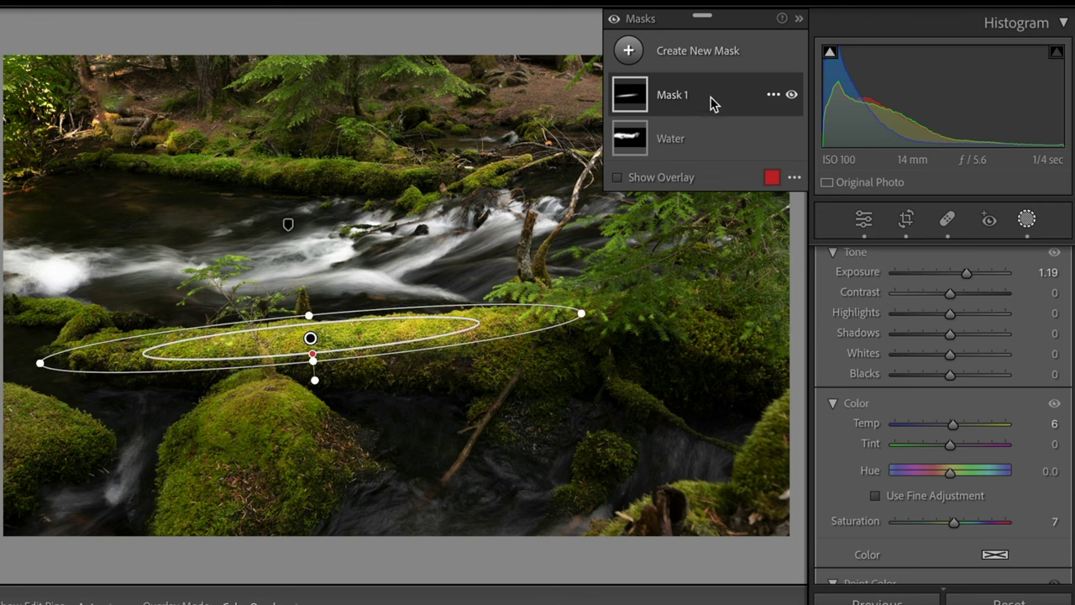
Step: Compare the middle log with Mask 1's adjustment off and on
left_click(791, 95)
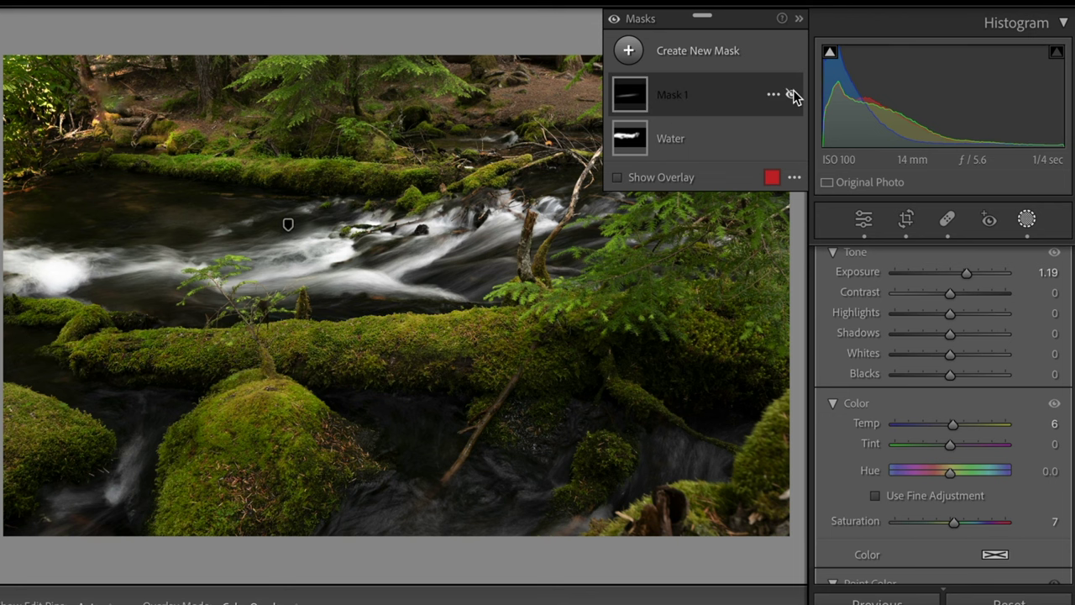
left_click(791, 95)
left_click(791, 95)
left_click(791, 95)
left_click(791, 95)
left_click(791, 95)
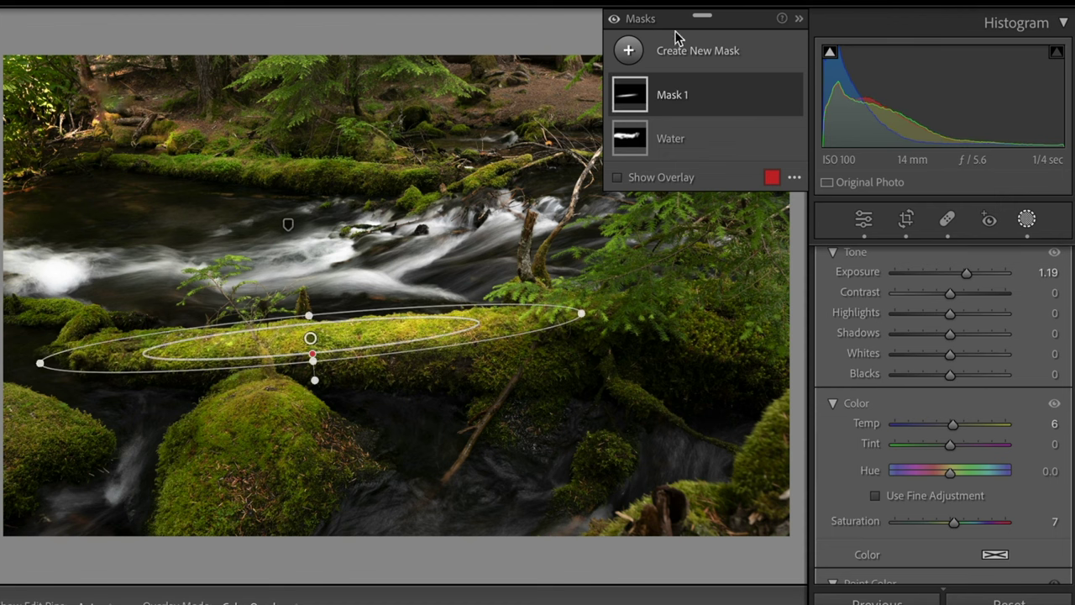
Step: Add a new radial gradient mask over the far mossy log and stretch it into a wide, flat ellipse
left_click(628, 51)
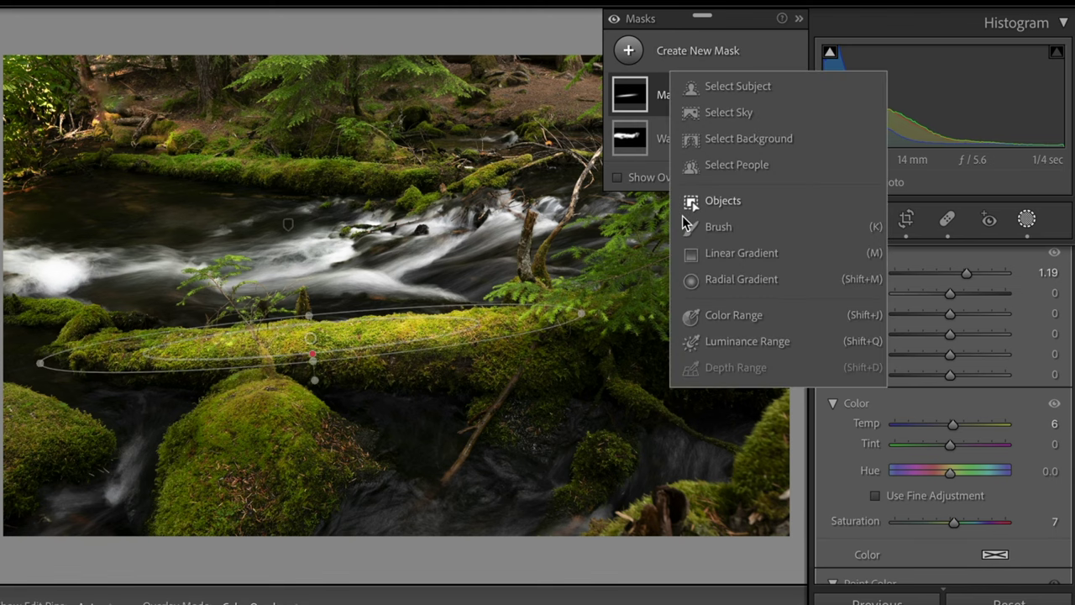
left_click(693, 281)
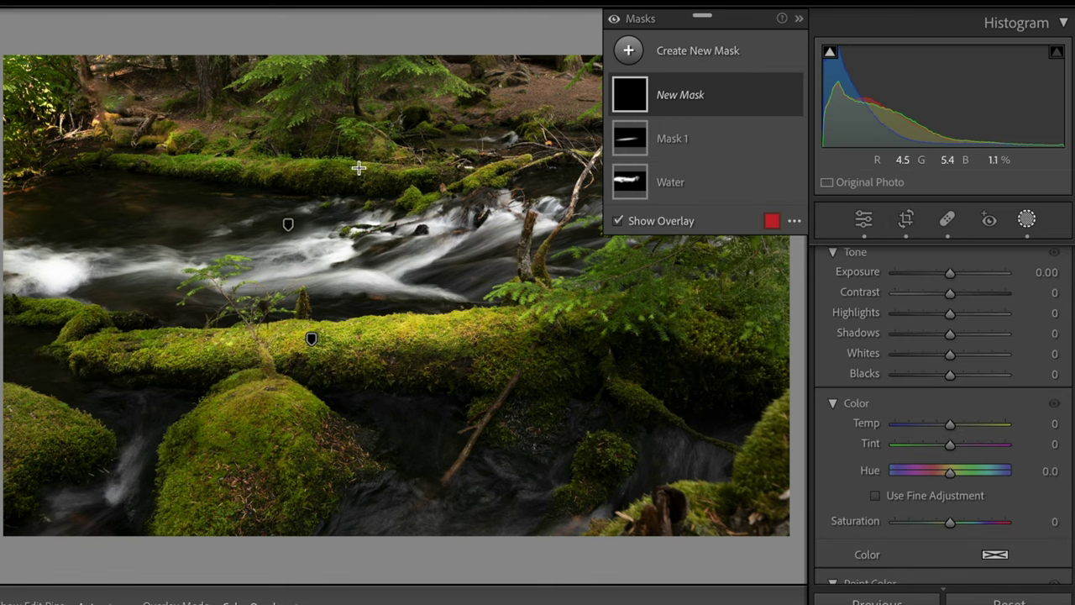
left_click_drag(166, 154, 262, 177)
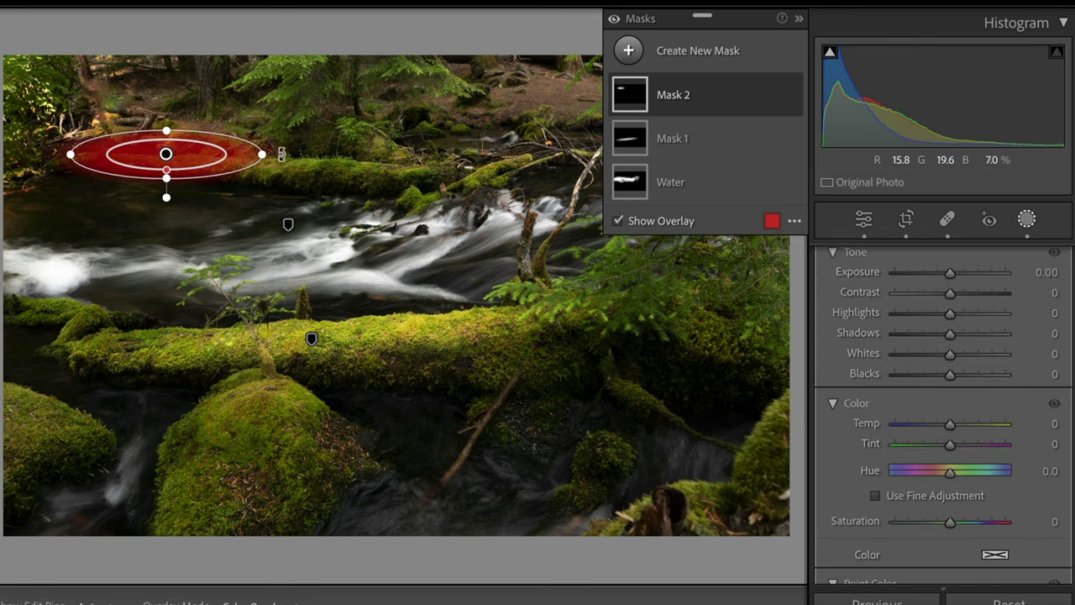
left_click_drag(259, 154, 483, 174)
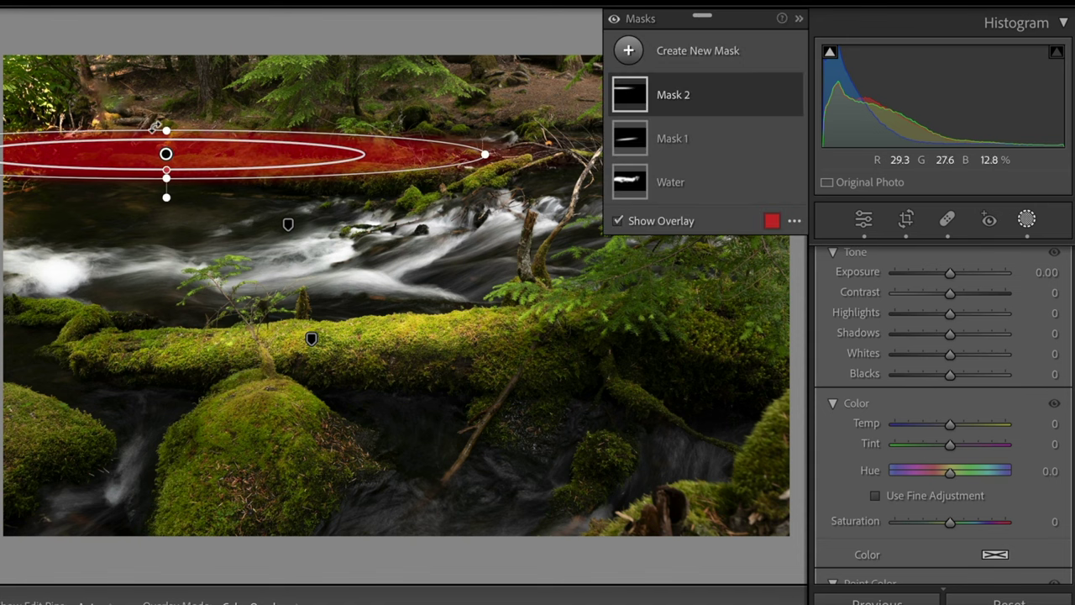
left_click_drag(164, 124, 192, 160)
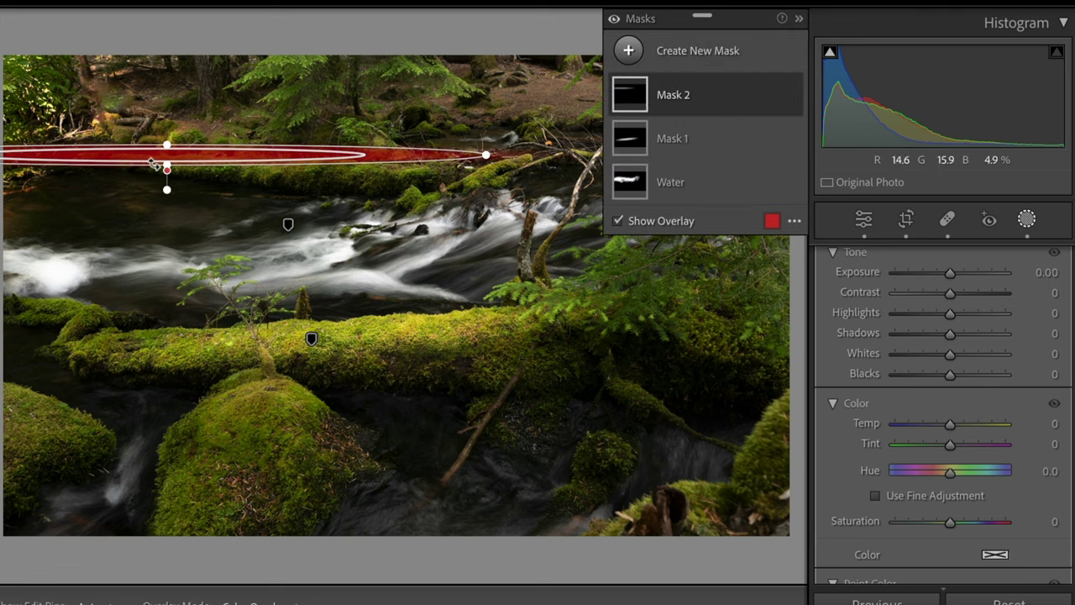
Step: Recentre the ellipse on the far mossy log, then flatten, shorten and tilt it slightly clockwise to match the log
left_click_drag(169, 142, 168, 116)
left_click_drag(164, 157, 239, 172)
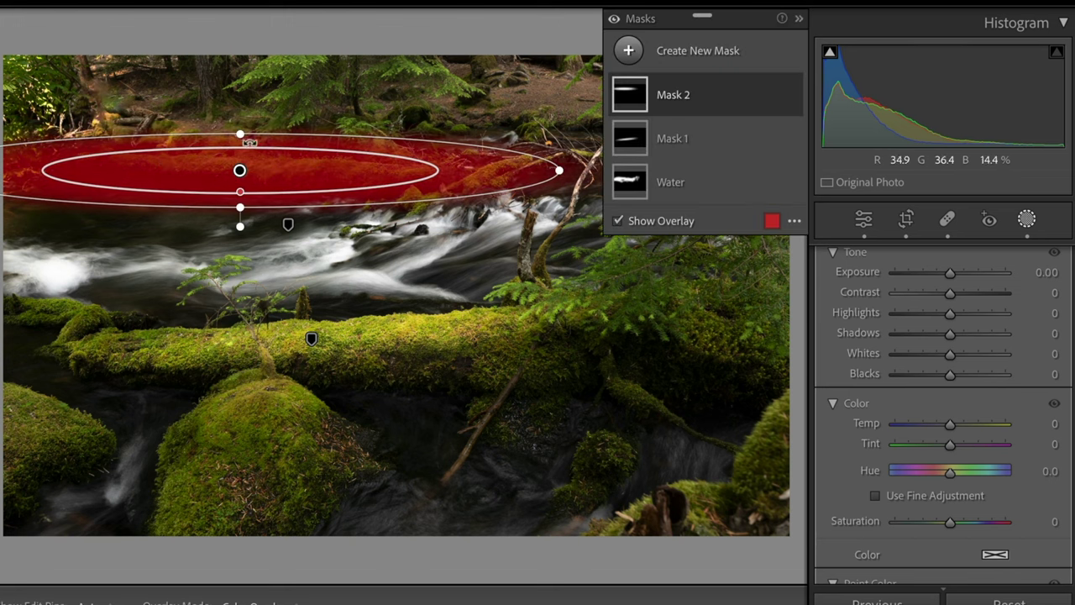
left_click_drag(239, 127, 239, 158)
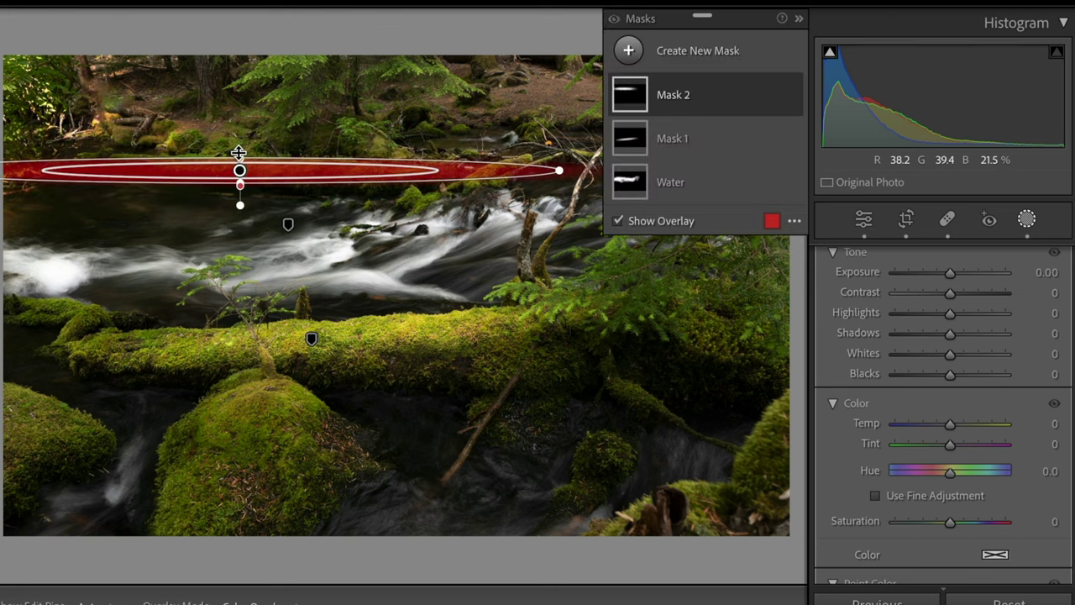
left_click_drag(562, 169, 487, 169)
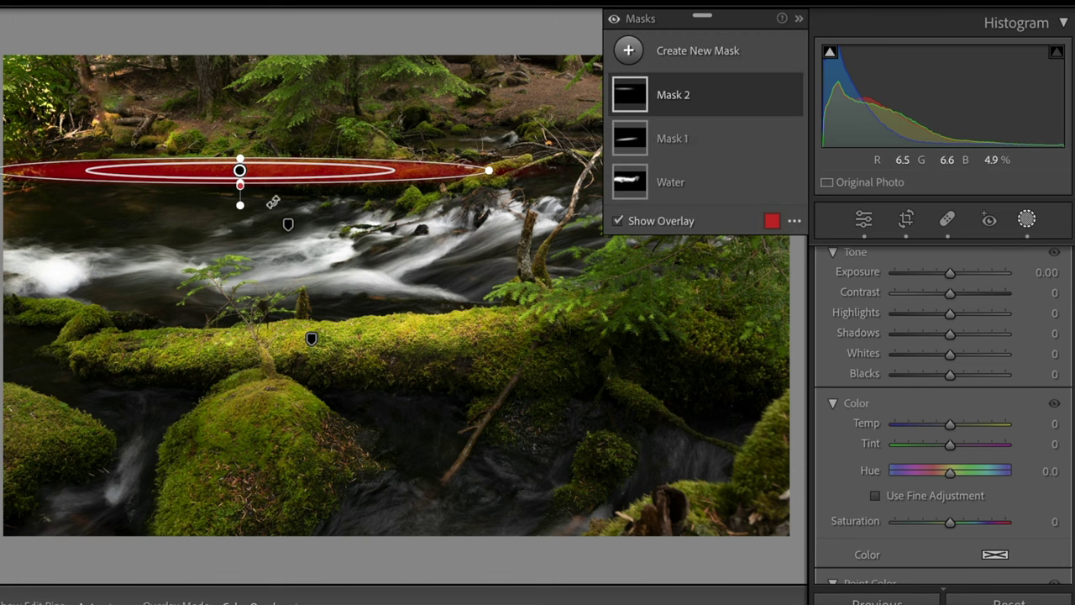
left_click_drag(242, 204, 254, 168)
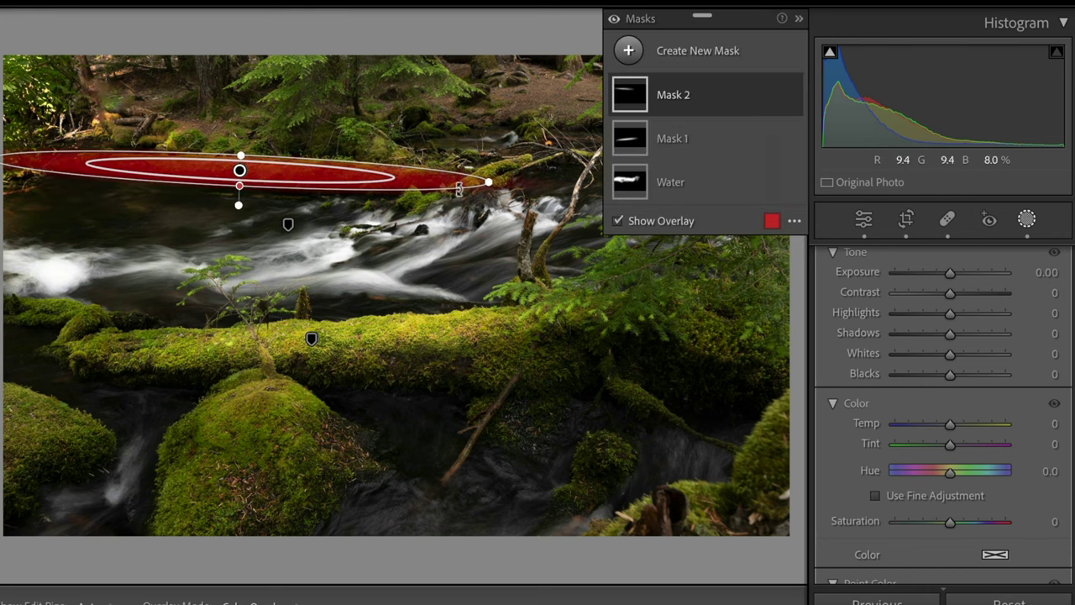
left_click_drag(490, 182, 493, 179)
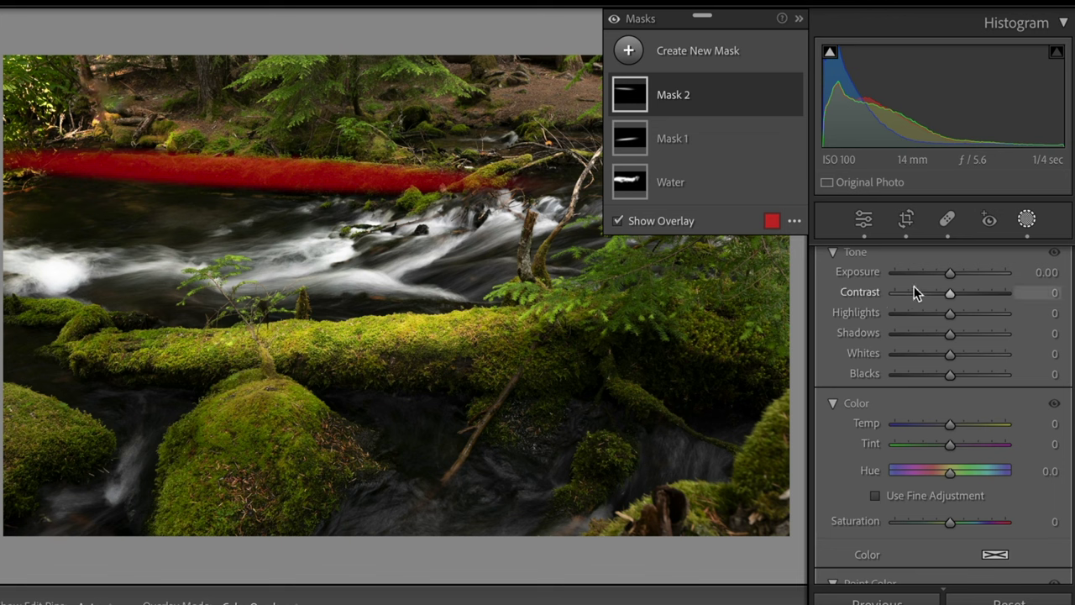
Step: Set the far log mask's exposure to 0.82, temp to 15 and saturation to 17
left_click_drag(950, 274, 960, 272)
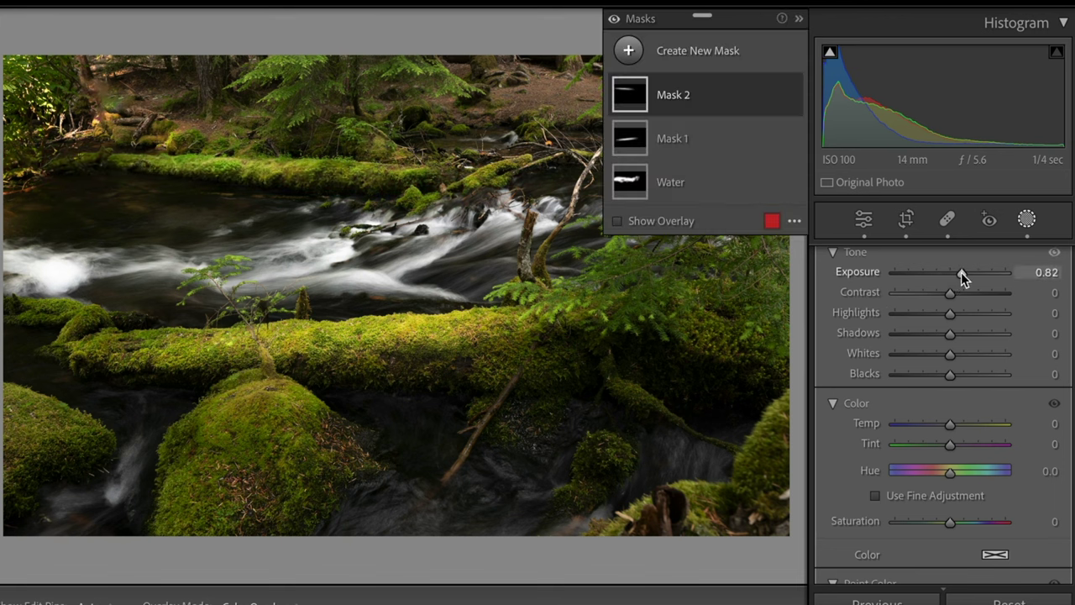
left_click_drag(955, 422, 958, 422)
left_click_drag(950, 520, 958, 521)
Step: Compare the far log with Mask 2's adjustment off and on
left_click(701, 99)
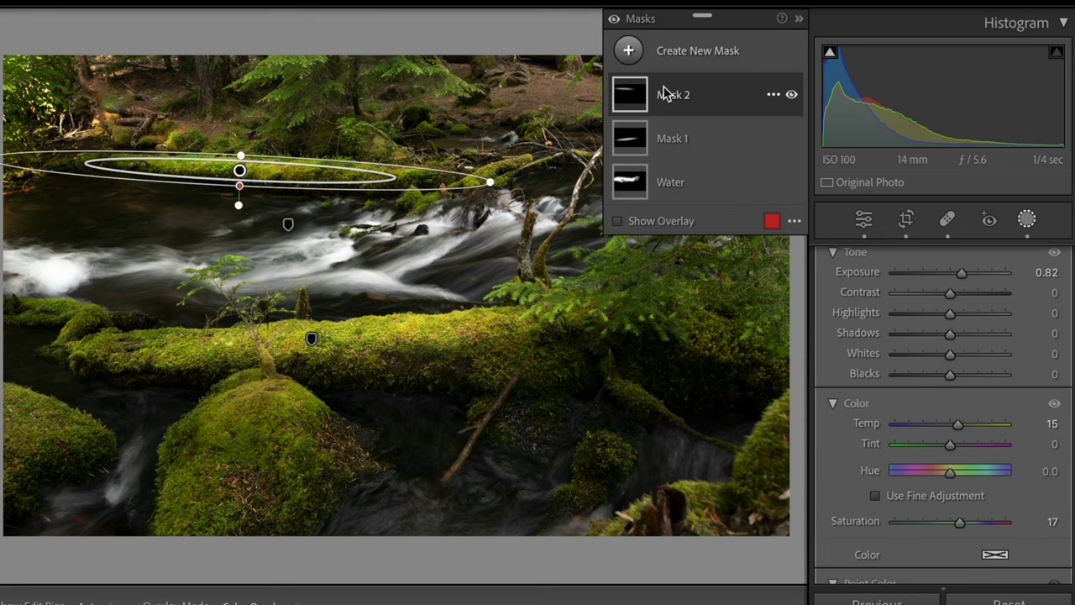
left_click(792, 95)
left_click(792, 95)
left_click(792, 95)
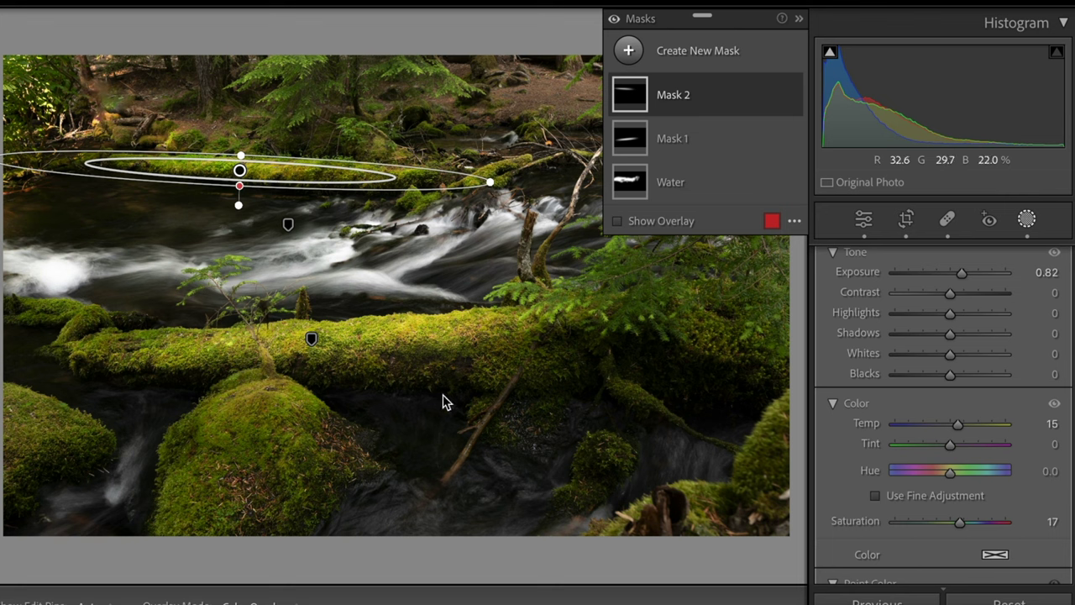
Step: Add a radial gradient mask over the mossy foreground boulder, resized and tilted slightly clockwise to fit its shape
left_click(628, 52)
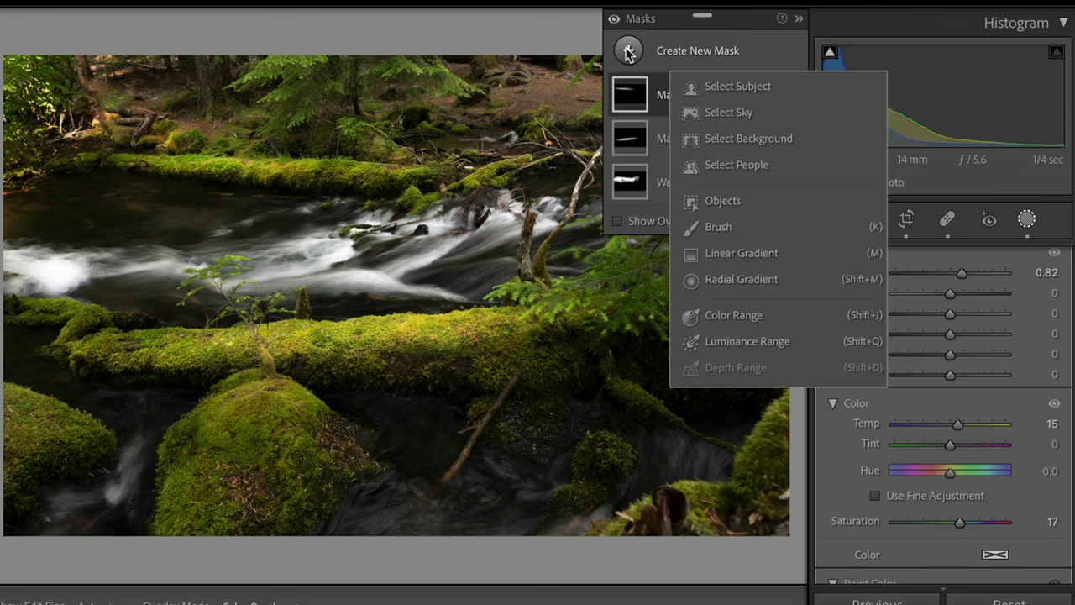
left_click(688, 281)
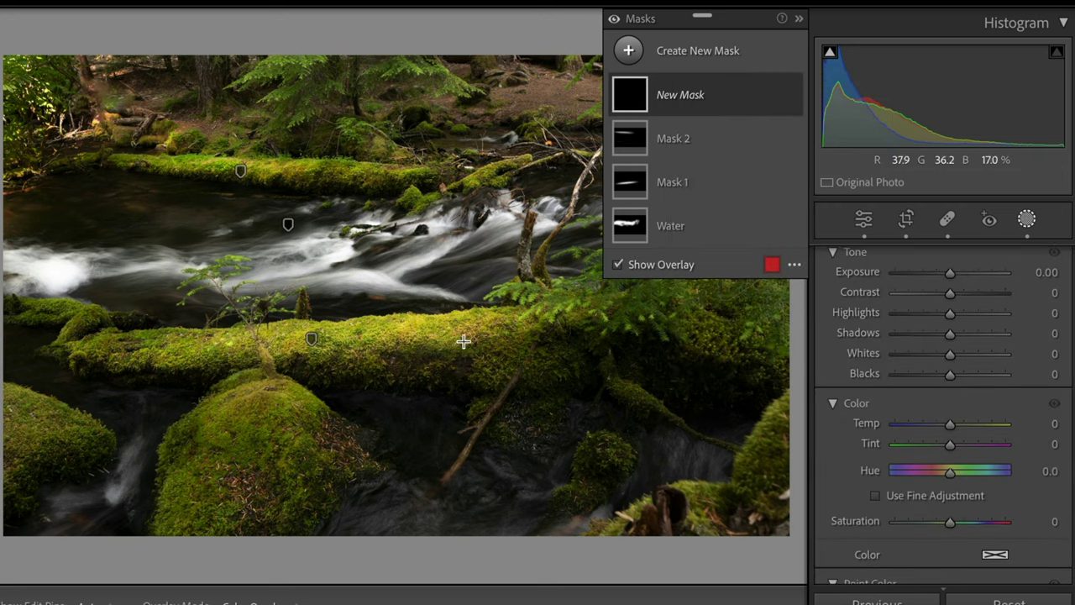
left_click_drag(234, 405, 298, 471)
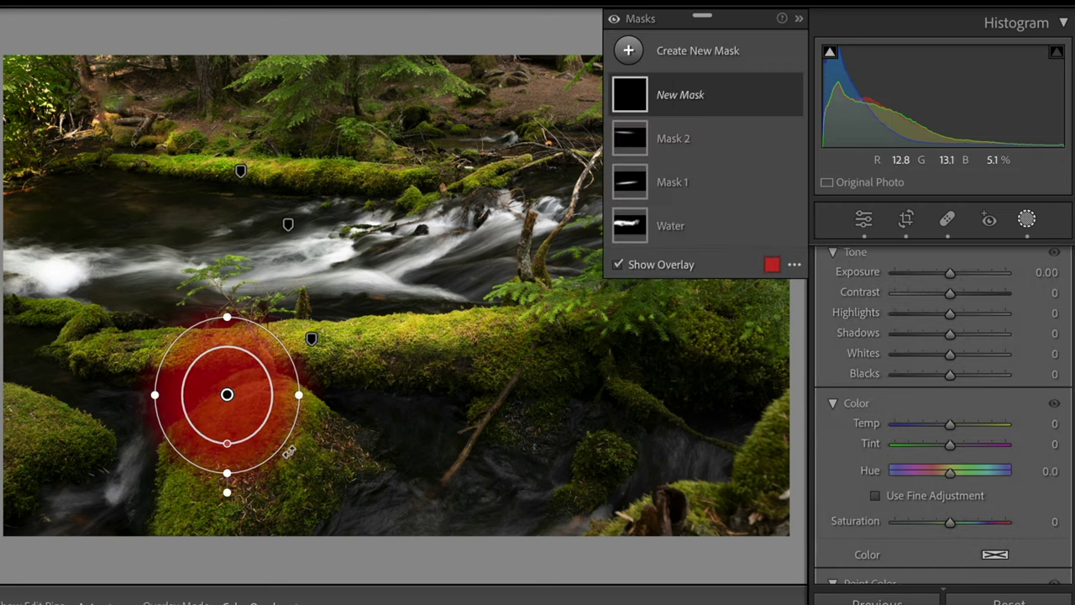
left_click_drag(227, 392, 255, 436)
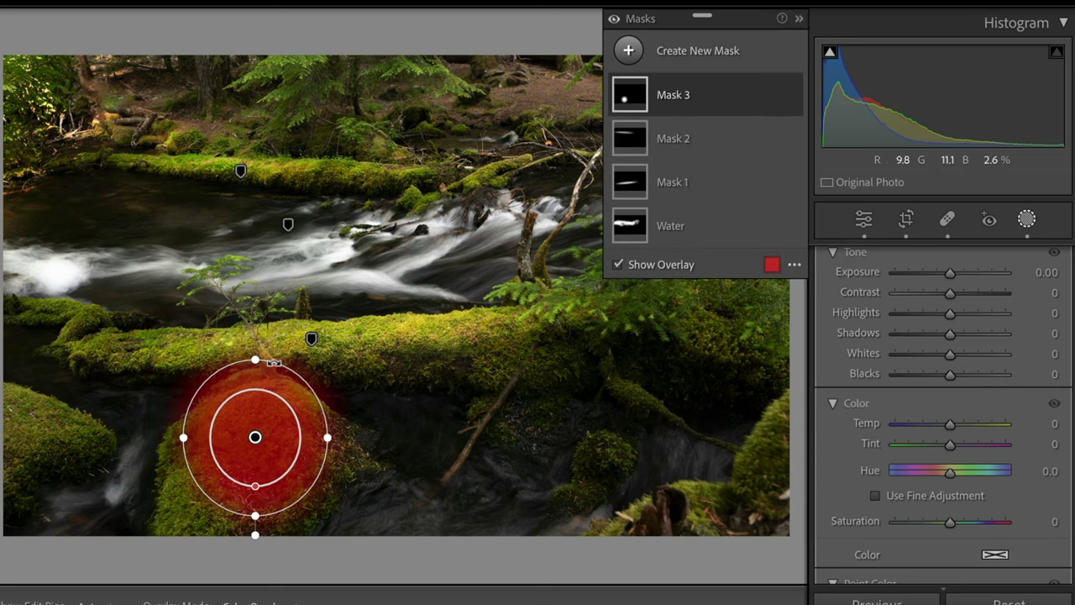
left_click_drag(256, 353, 256, 375)
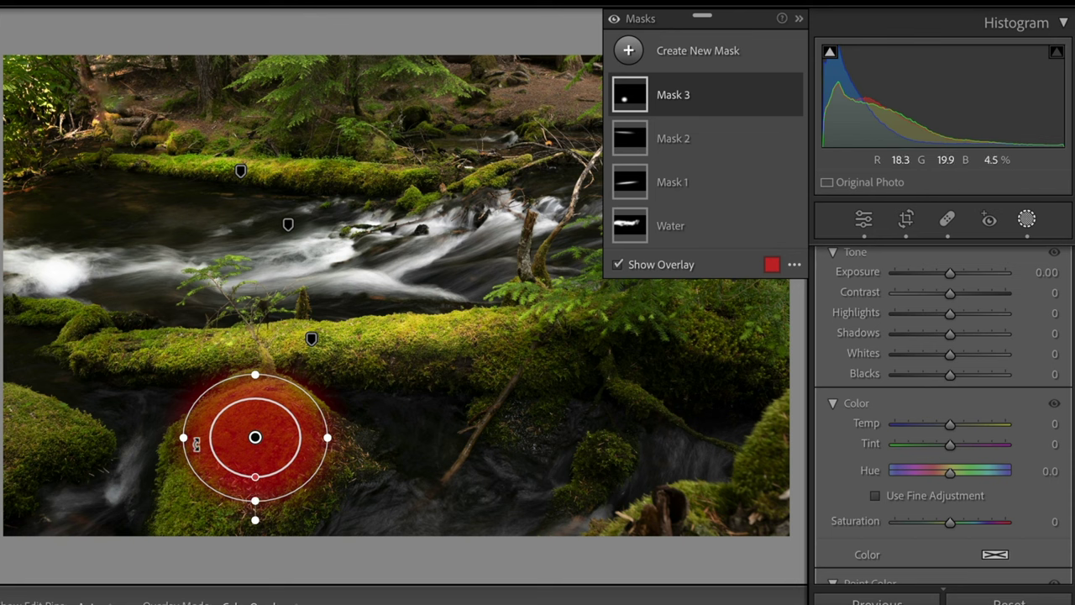
left_click_drag(255, 519, 228, 514)
left_click_drag(278, 378, 283, 362)
left_click_drag(254, 437, 251, 447)
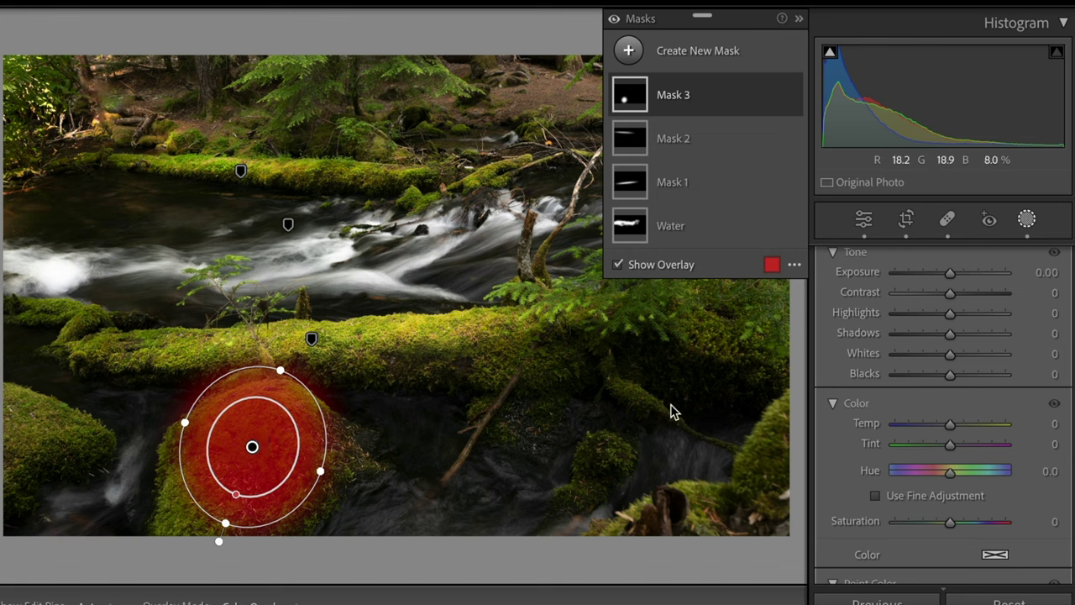
Step: Set the boulder mask's exposure to 0.57, temp to 13 and saturation to 10
left_click(950, 273)
left_click_drag(952, 273, 959, 273)
left_click_drag(950, 422, 955, 424)
left_click_drag(948, 523, 955, 523)
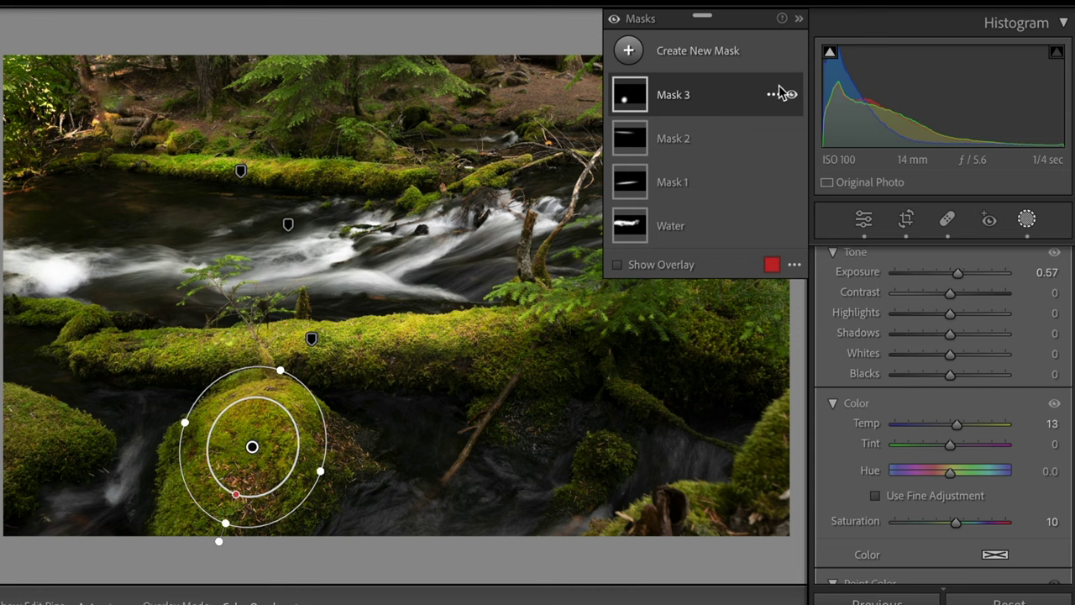
Step: Compare the boulder with Mask 3's adjustment off and on
left_click(790, 95)
left_click(790, 95)
left_click(790, 95)
left_click(790, 95)
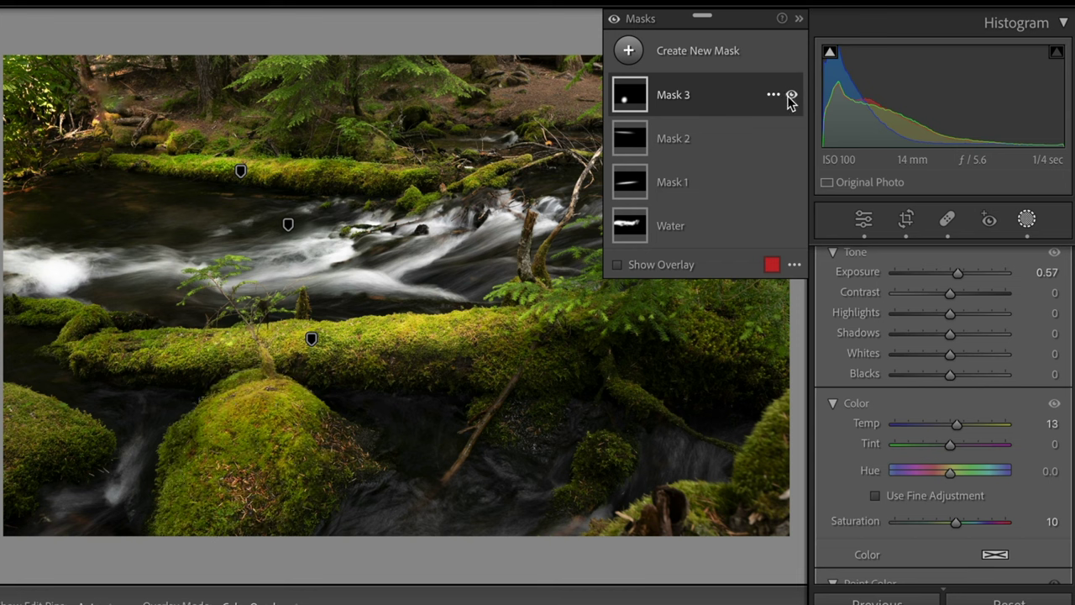
Step: Collapse the list of masks and compare the whole photo before and after editing
left_click(801, 21)
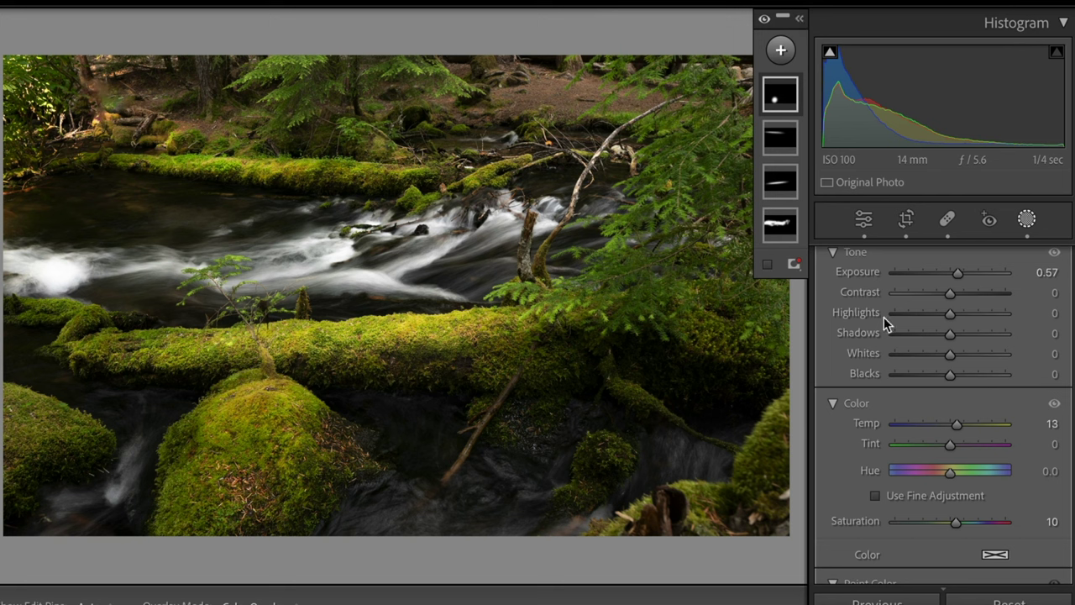
key("backslash")
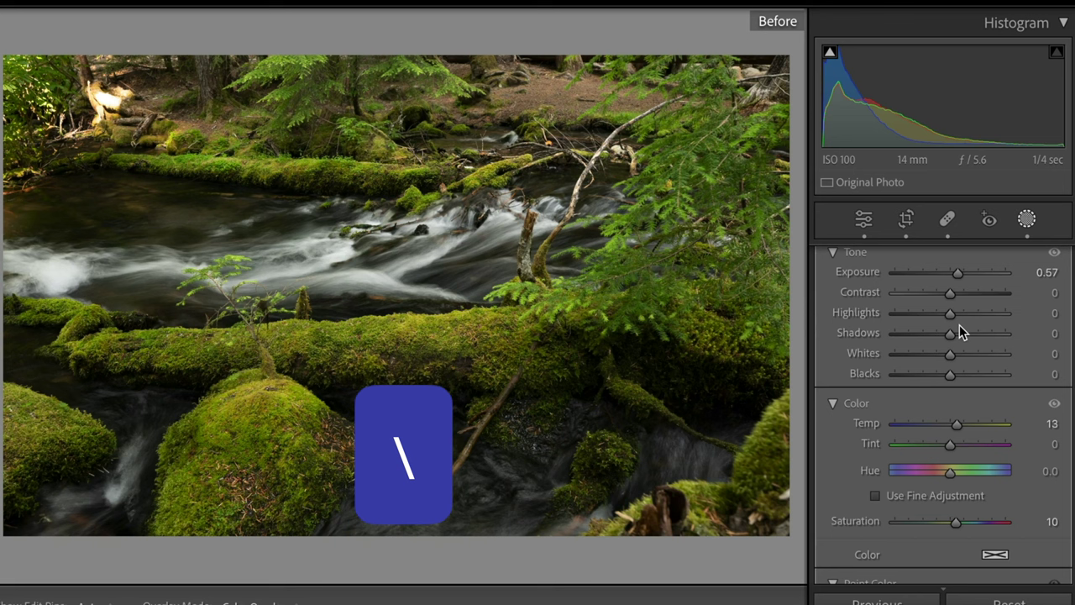
key("backslash")
key("backslash")
key("backslash")
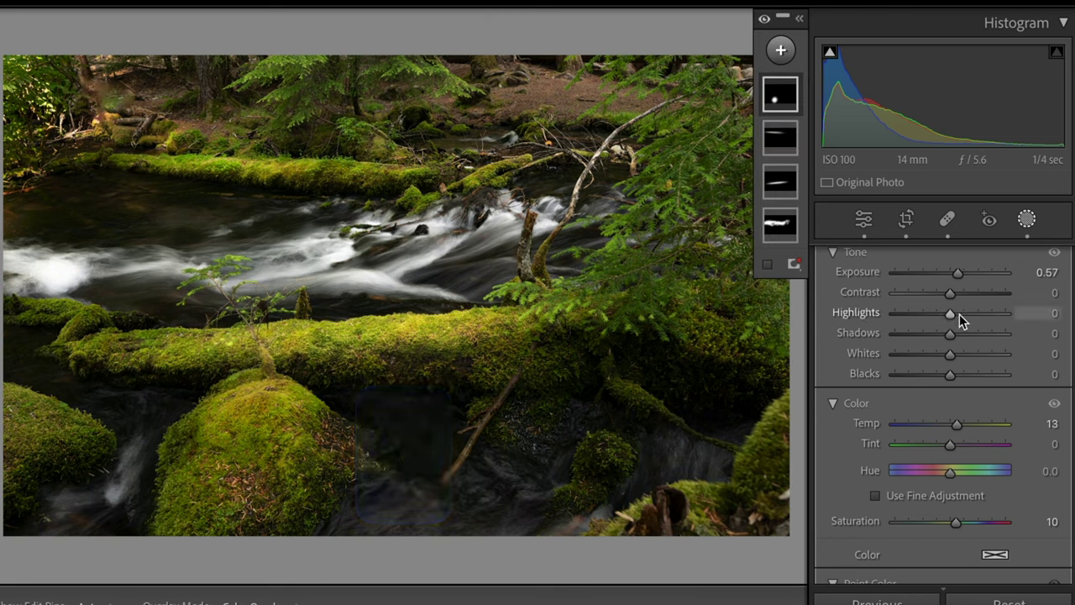
mouse_move(512, 228)
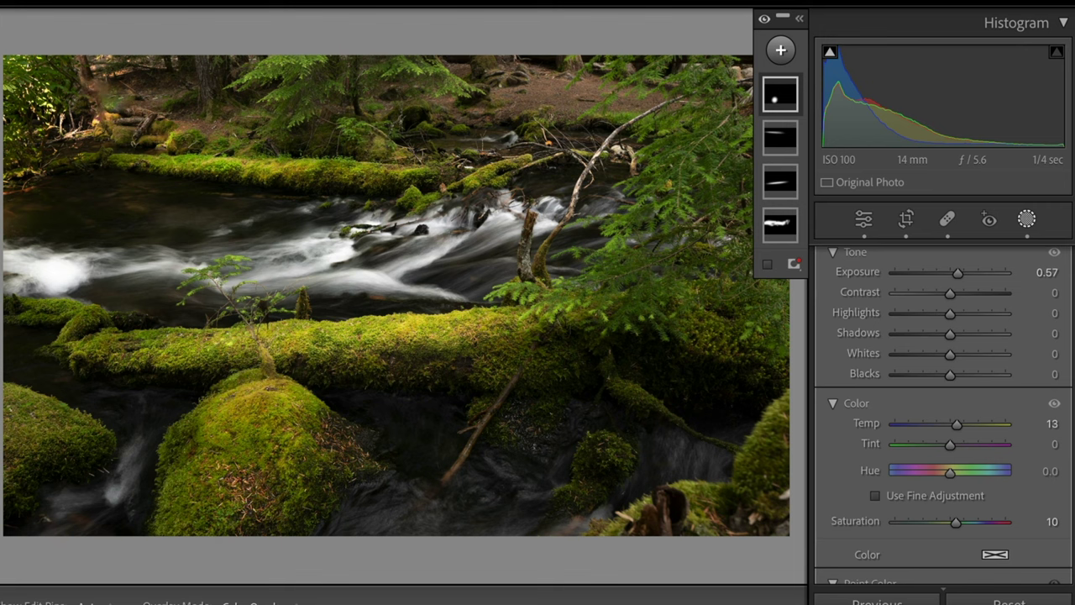
Step: Leave masking, return to the global edit adjustments and expand the Color Mixer
scroll(1070, 303, "down", 2)
scroll(1070, 303, "up", 4)
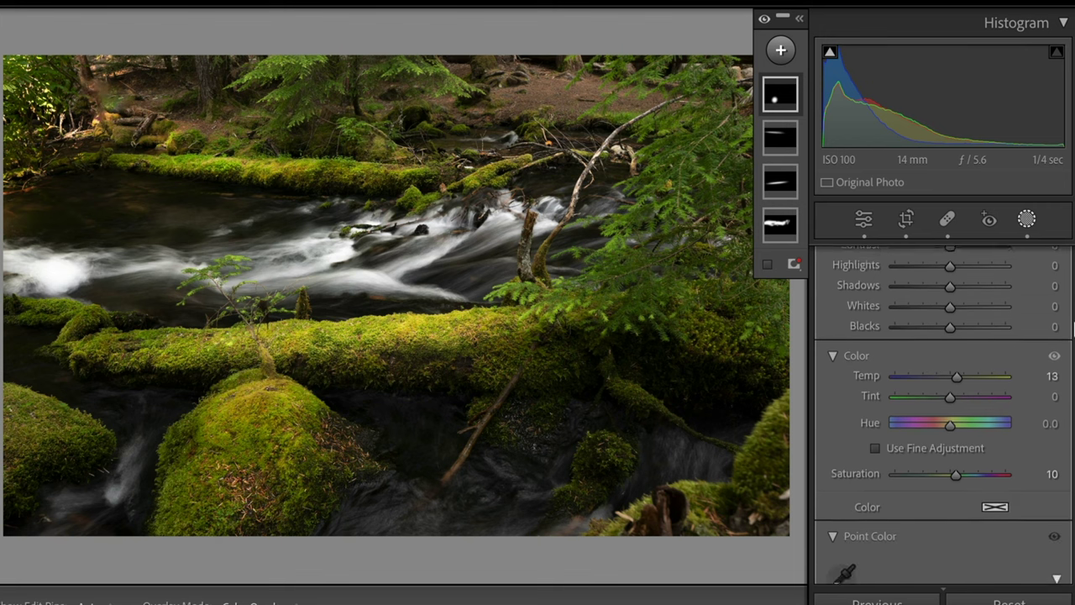
scroll(1071, 298, "up", 3)
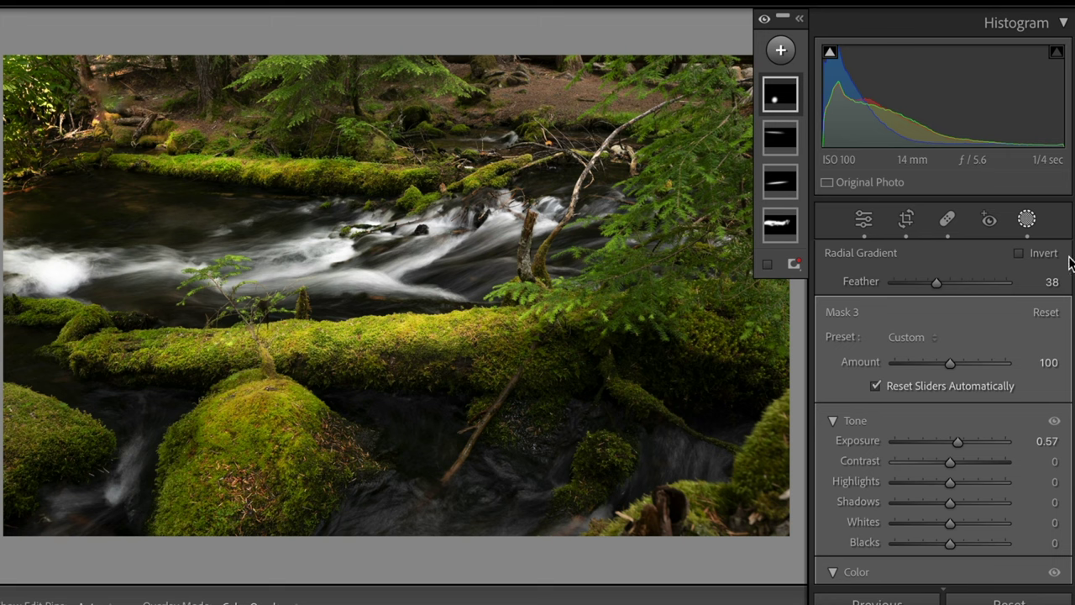
left_click(865, 220)
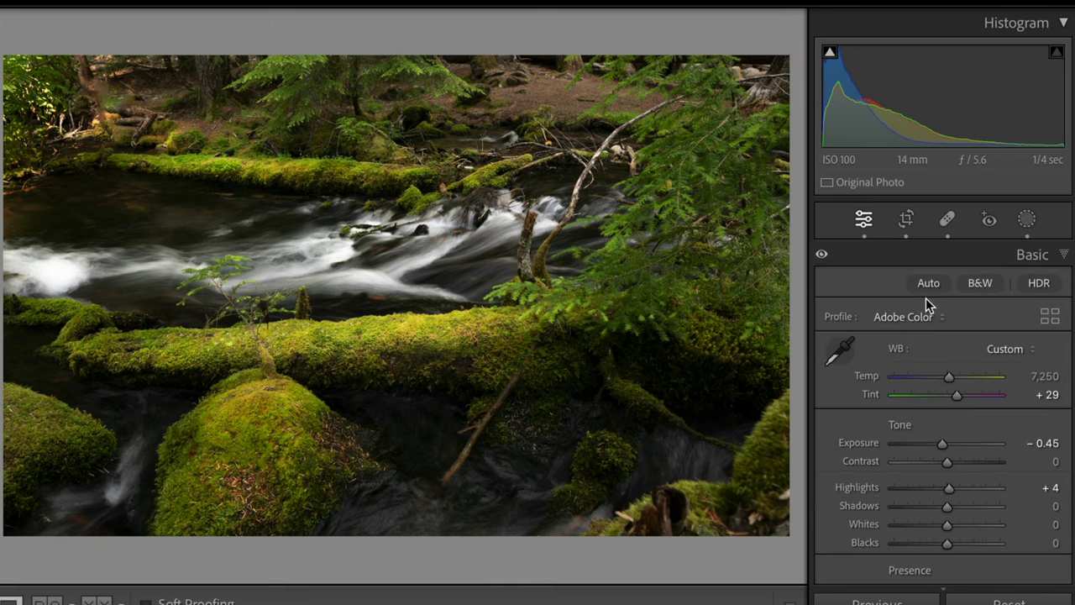
scroll(943, 414, "down", 5)
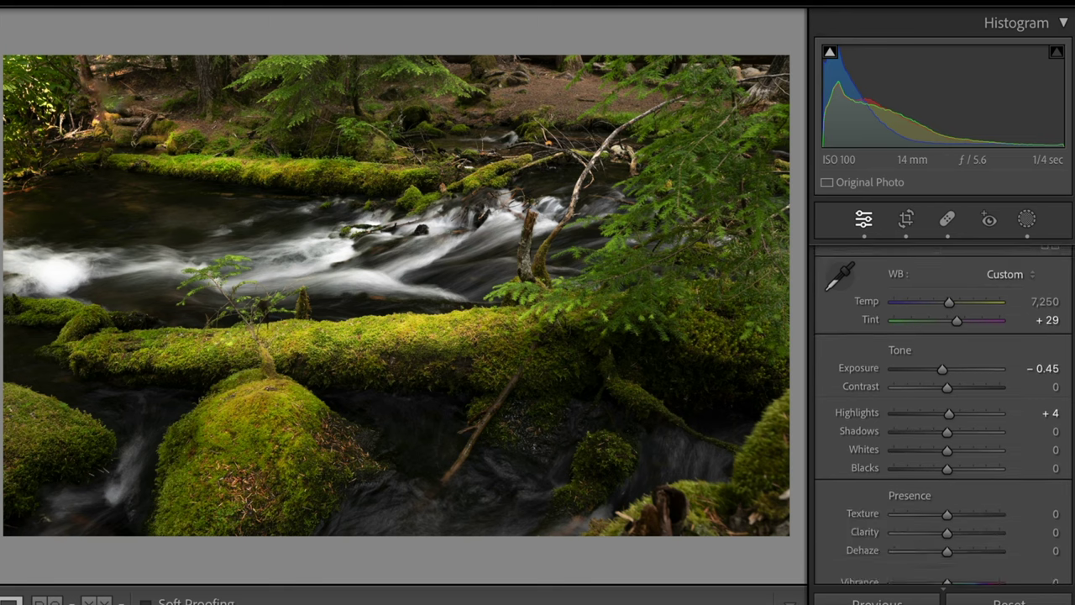
scroll(1071, 461, "down", 2)
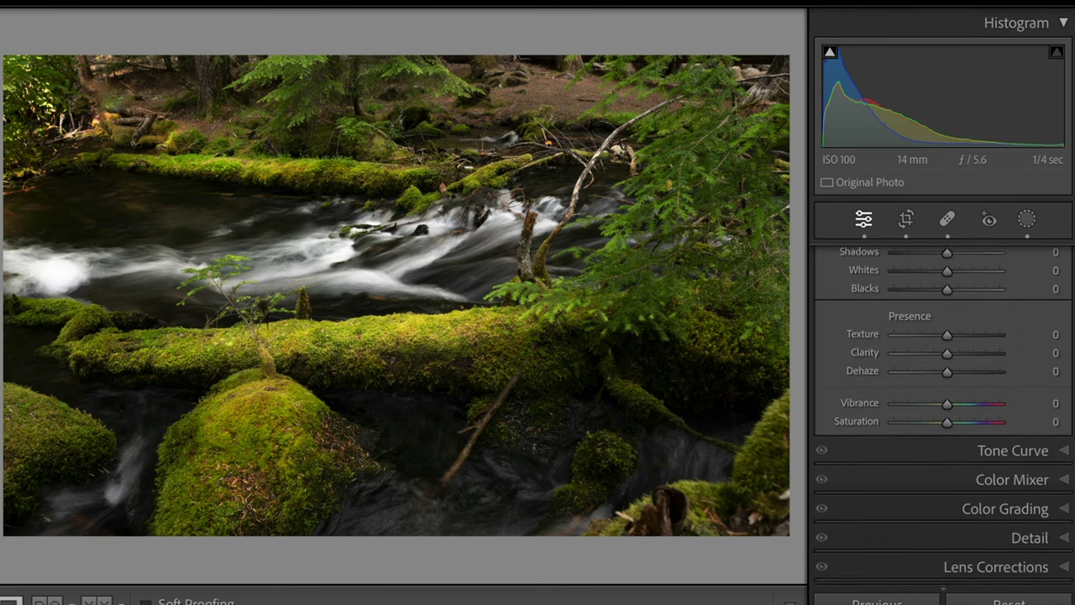
left_click(1065, 455)
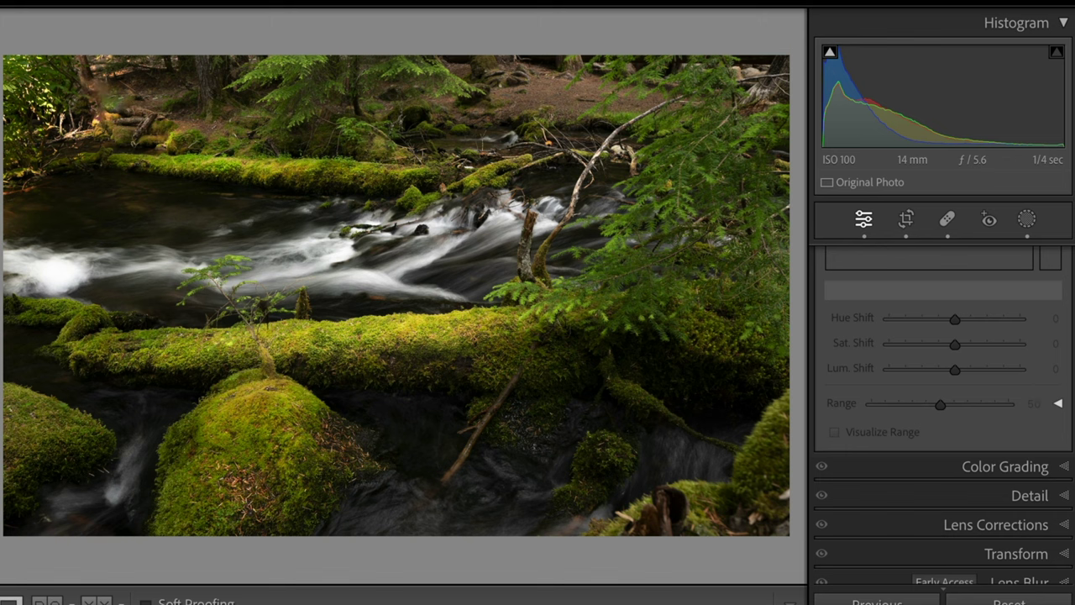
Step: Hide the Point Color picker field, look at the HSL Saturation controls, and return to Point Color
scroll(943, 420, "up", 3)
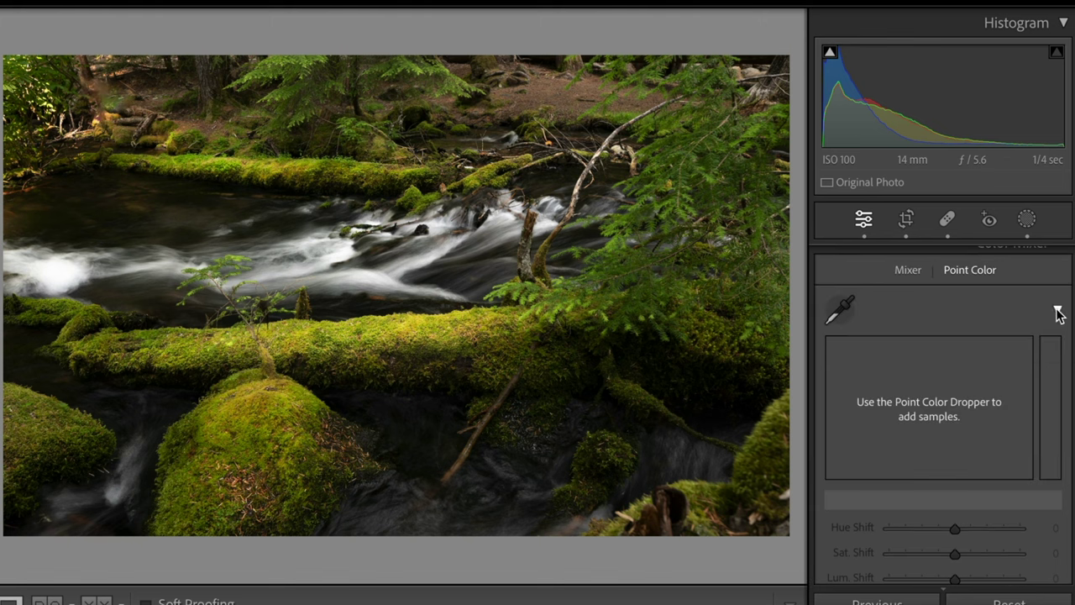
left_click(1058, 311)
left_click(912, 269)
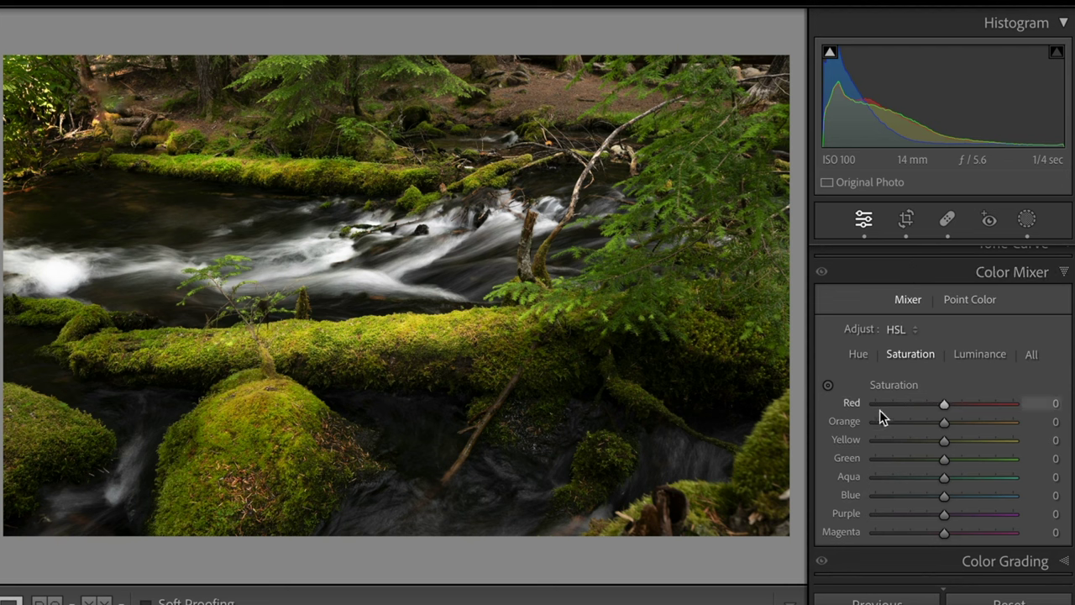
left_click(965, 301)
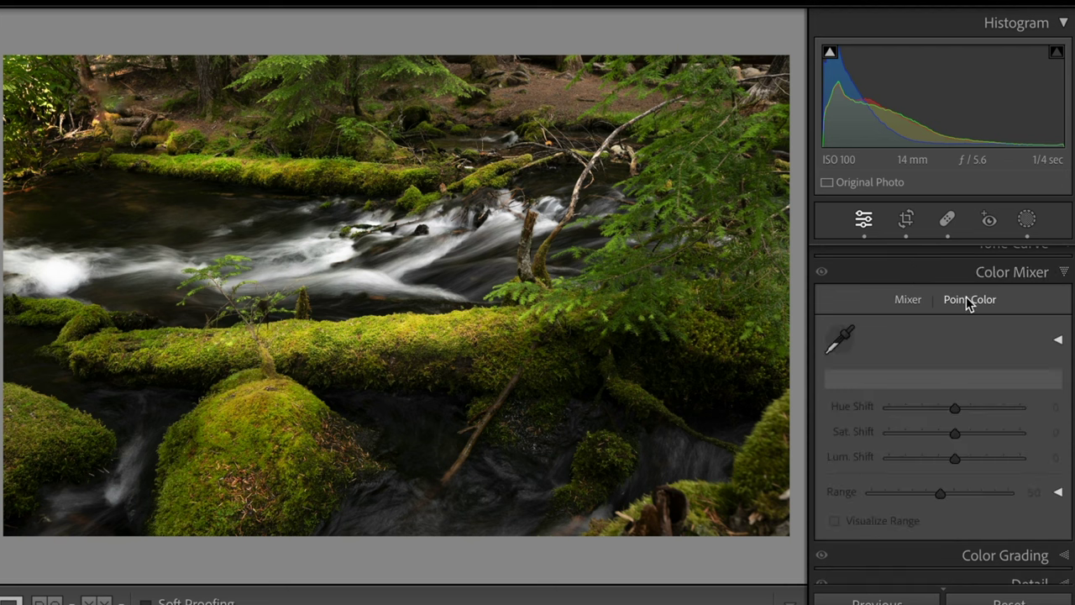
Step: Sample the green of the evergreen foliage above the mossy log with the Point Color dropper
left_click(843, 340)
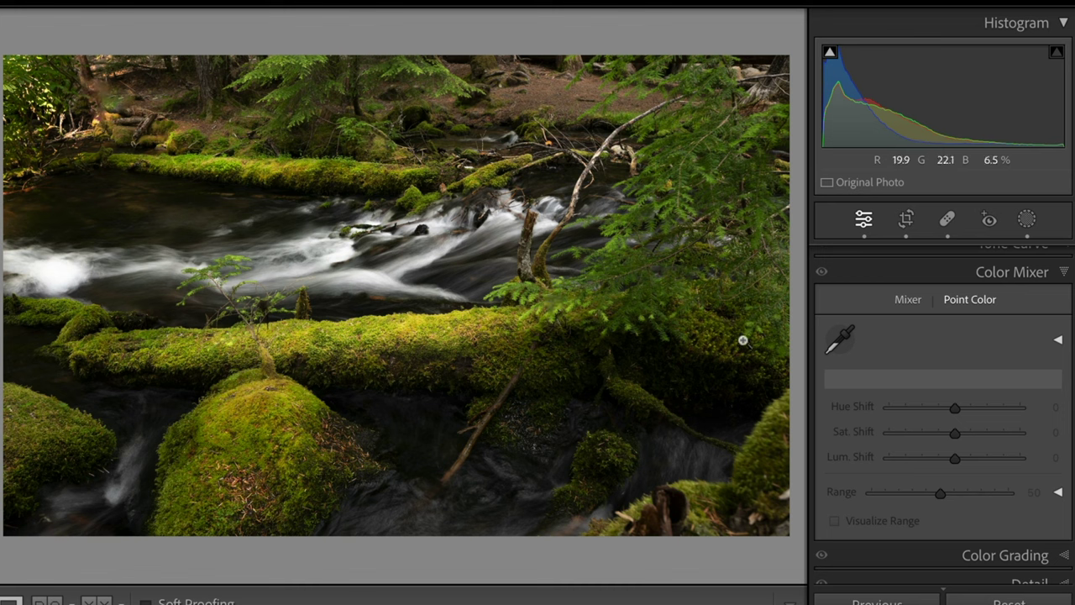
left_click(834, 344)
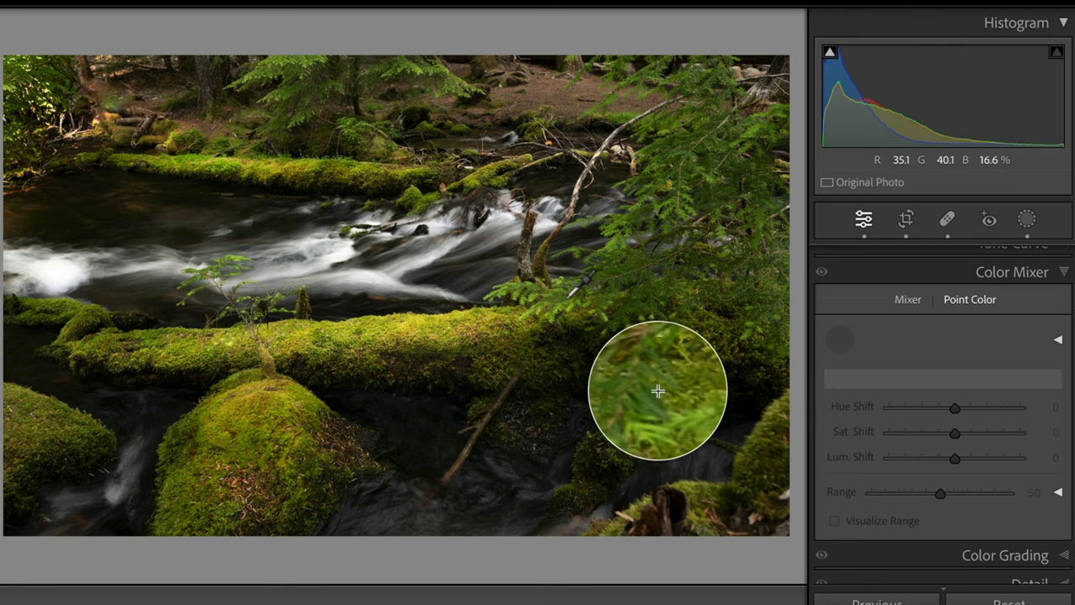
left_click(656, 392)
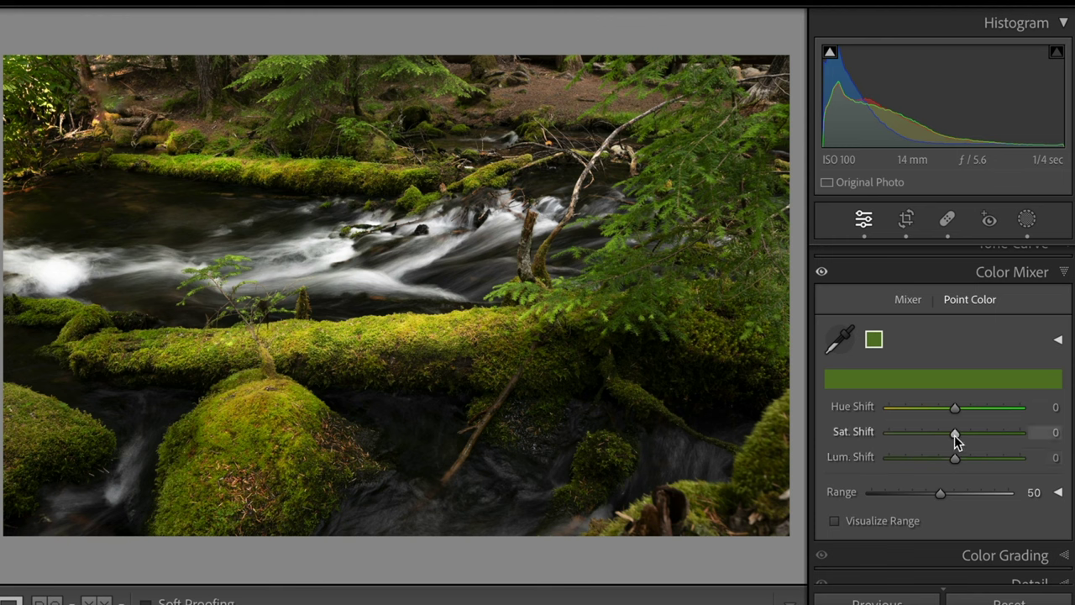
Step: Try a saturation shift of 100 on the sampled green across the whole photo, and undo it
left_click_drag(957, 435, 1036, 447)
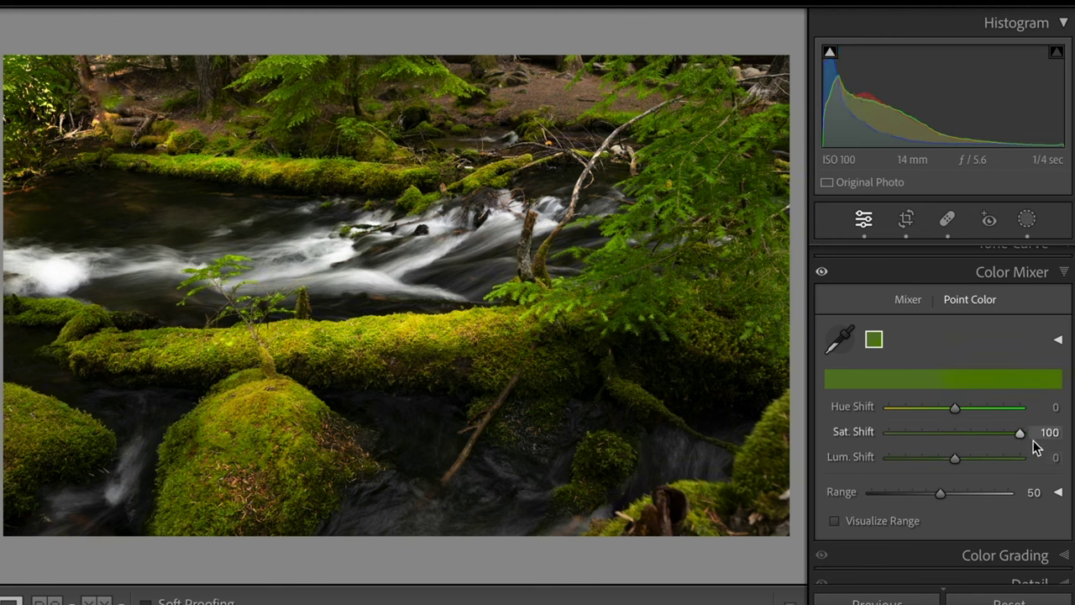
left_click_drag(969, 450, 1003, 456)
key("ctrl+z")
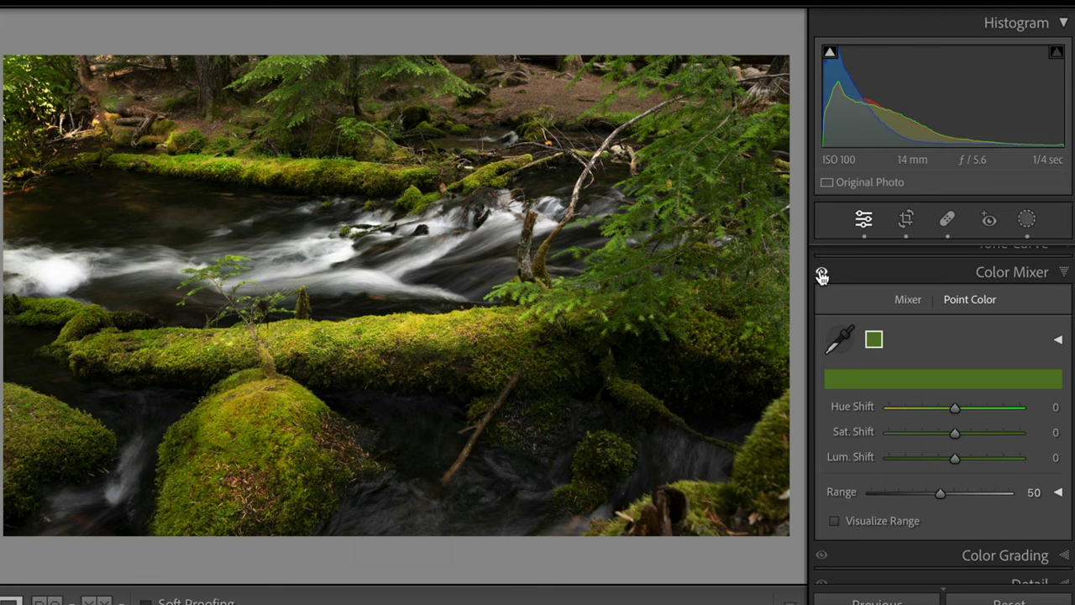
Step: Collapse the Color Mixer and start a new brush mask with Auto Mask on, zoomed in on the evergreen branches
left_click(1061, 273)
left_click(1027, 221)
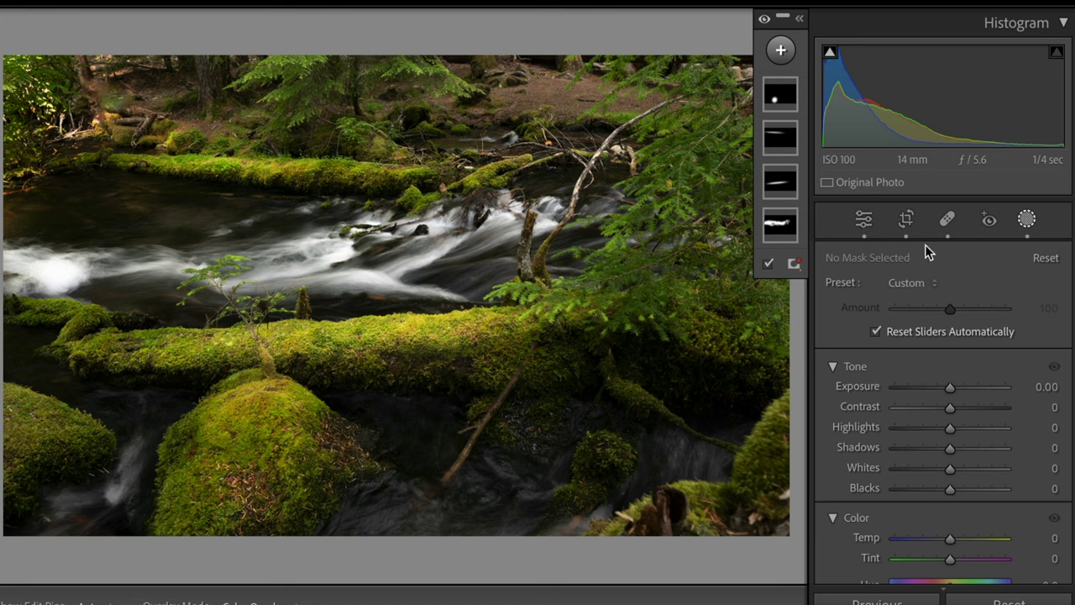
left_click(779, 53)
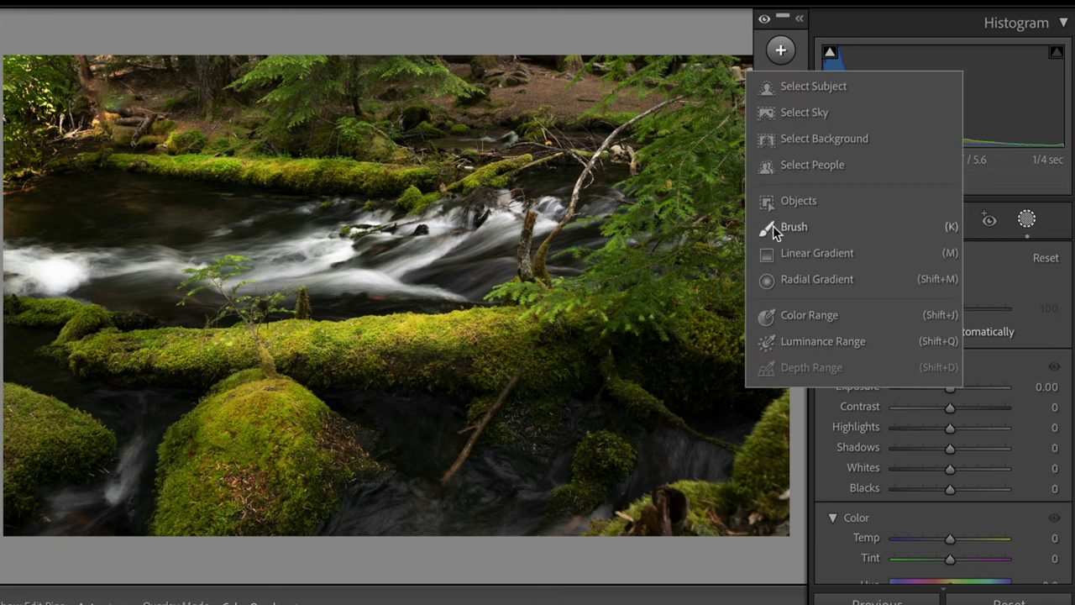
left_click(772, 225)
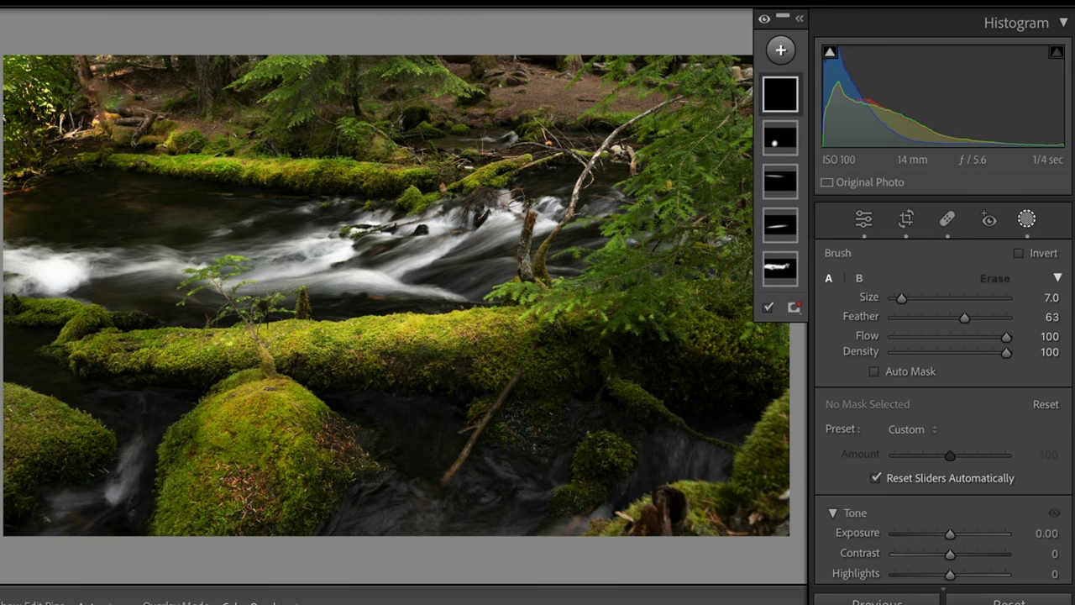
key("z")
left_click_drag(607, 543, 462, 324)
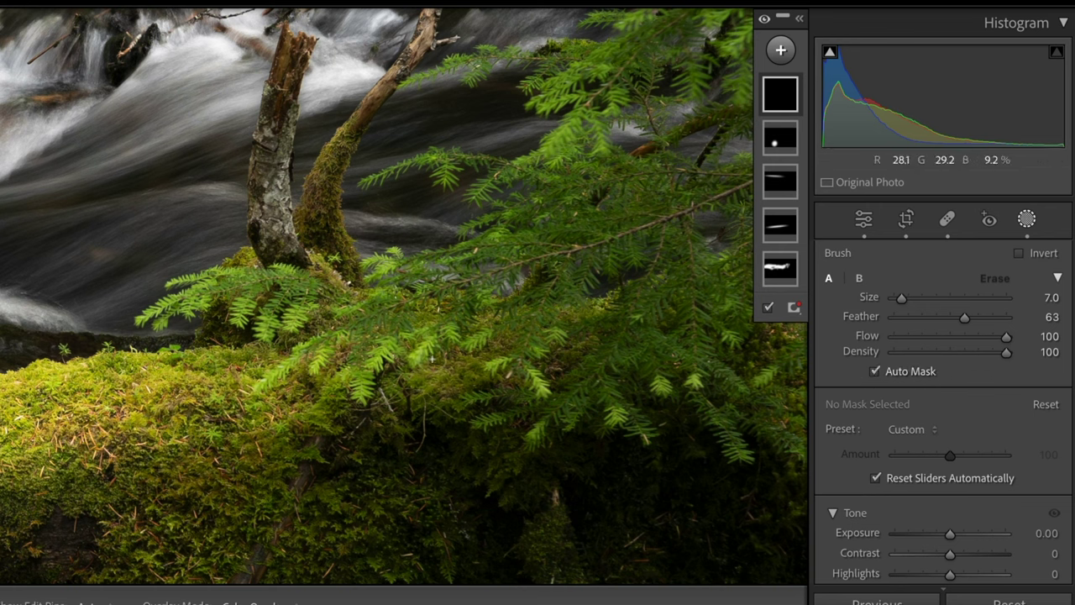
key("h")
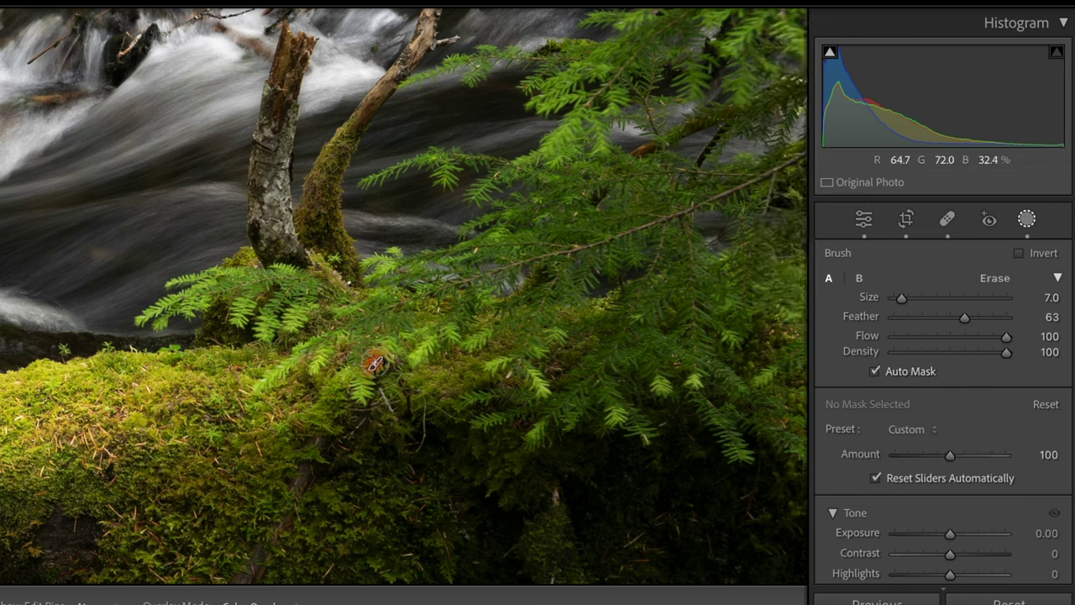
Step: Paint the brush mask over the evergreen branches, from the tips beside the broken stump up through the upper foliage
mouse_move(377, 361)
left_mouse_down()
mouse_move(389, 314)
mouse_move(319, 344)
left_mouse_up()
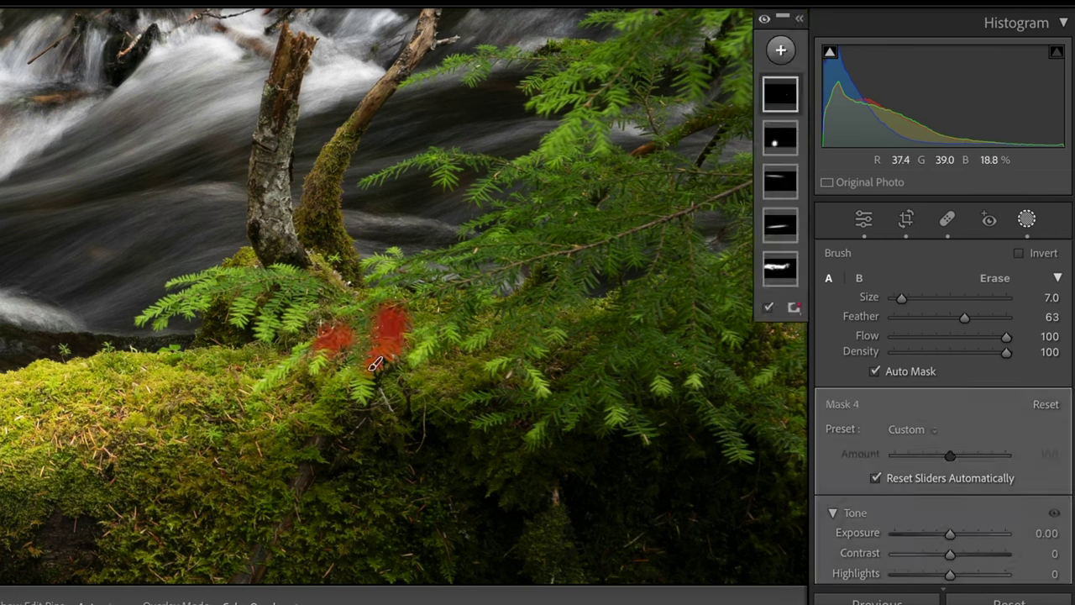
mouse_move(318, 285)
left_mouse_down()
mouse_move(287, 327)
mouse_move(271, 315)
mouse_move(263, 329)
mouse_move(254, 291)
mouse_move(236, 323)
left_mouse_up()
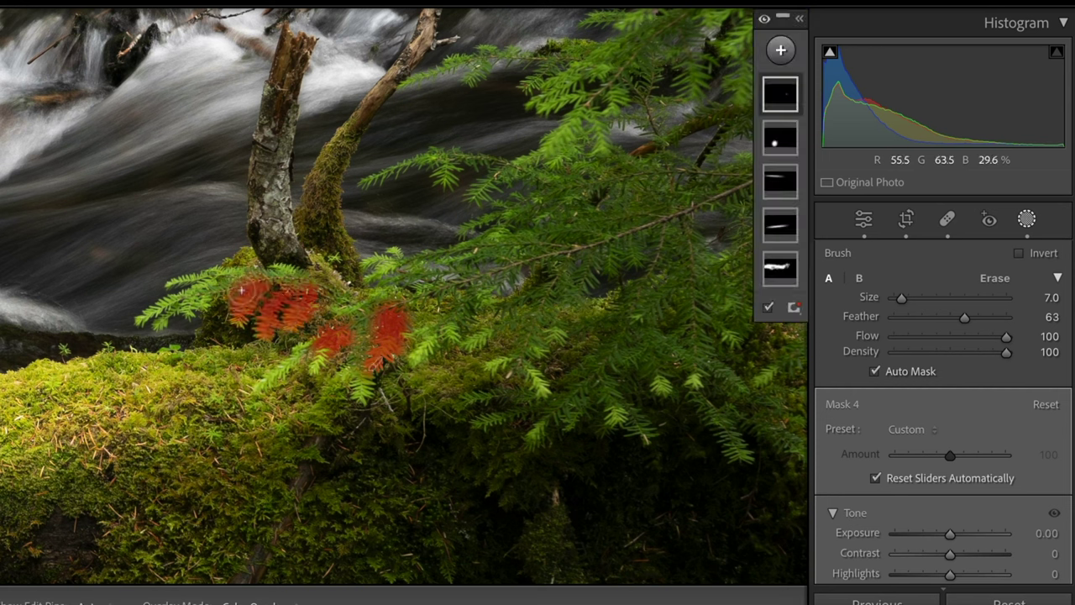
mouse_move(243, 281)
left_mouse_down()
mouse_move(156, 307)
mouse_move(153, 330)
mouse_move(178, 275)
mouse_move(223, 286)
mouse_move(241, 267)
mouse_move(285, 273)
left_mouse_up()
mouse_move(376, 363)
left_mouse_down()
mouse_move(340, 303)
mouse_move(370, 311)
mouse_move(403, 252)
left_mouse_up()
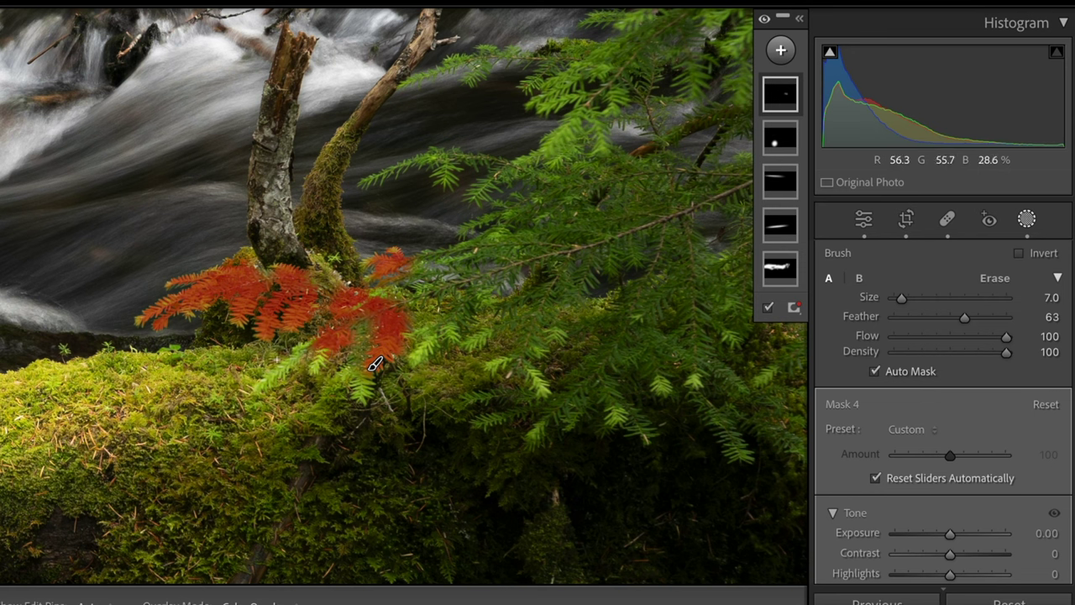
mouse_move(287, 363)
left_mouse_down()
mouse_move(290, 374)
mouse_move(329, 361)
left_mouse_up()
mouse_move(424, 337)
left_mouse_down()
mouse_move(417, 324)
mouse_move(496, 340)
mouse_move(491, 289)
mouse_move(446, 302)
mouse_move(377, 294)
left_mouse_up()
mouse_move(475, 250)
left_mouse_down()
mouse_move(448, 261)
mouse_move(496, 239)
left_mouse_up()
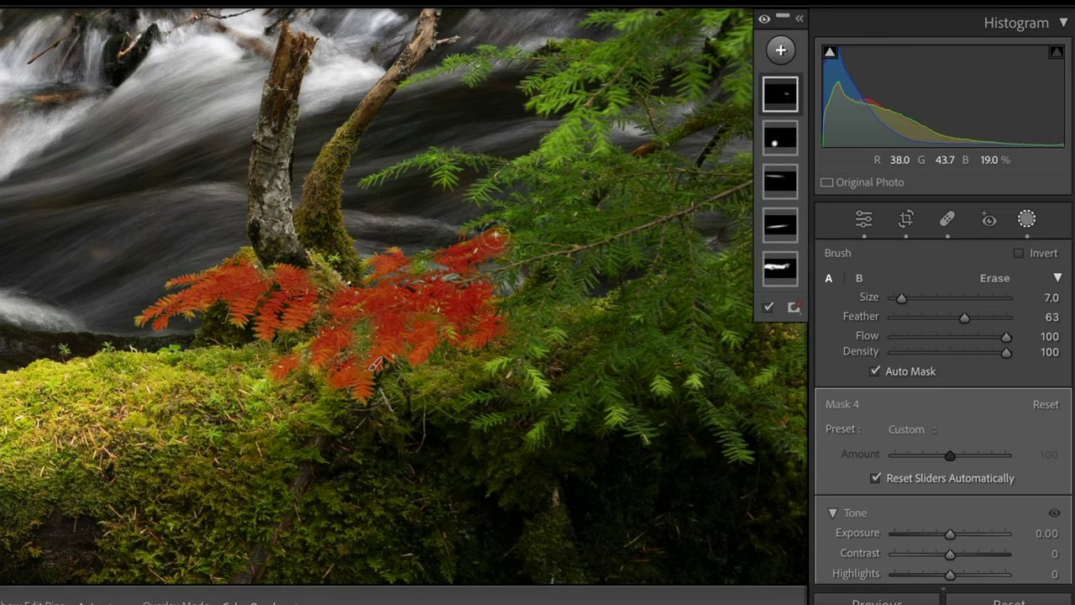
left_click_drag(562, 211, 514, 228)
mouse_move(601, 232)
left_mouse_down()
mouse_move(537, 246)
mouse_move(560, 271)
mouse_move(556, 291)
mouse_move(509, 341)
mouse_move(508, 404)
left_mouse_up()
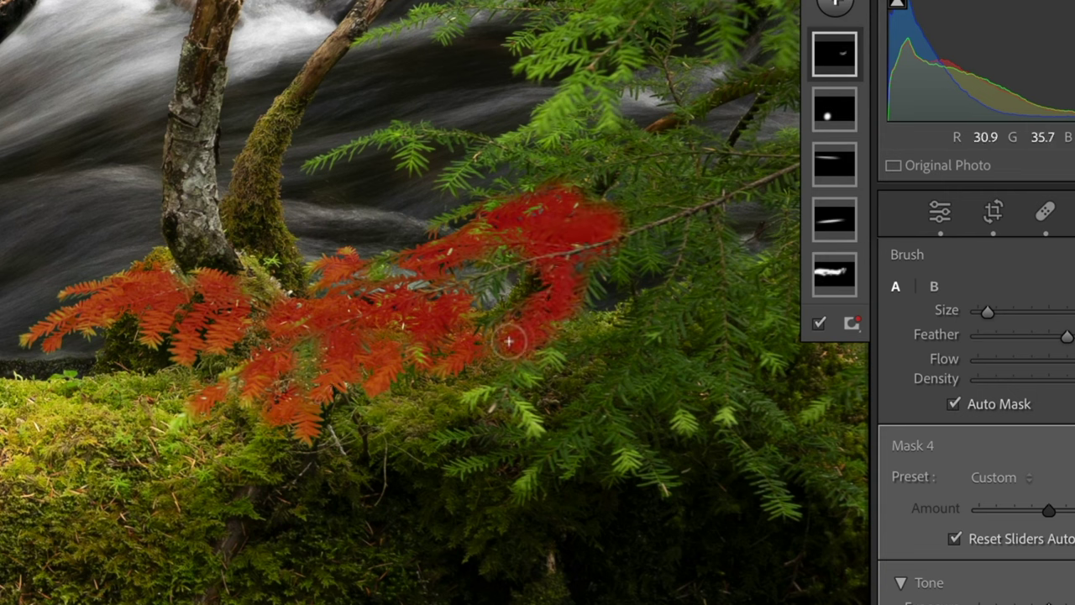
mouse_move(500, 420)
left_mouse_down()
mouse_move(434, 432)
mouse_move(424, 445)
left_mouse_up()
left_click_drag(475, 164, 595, 86)
left_click_drag(588, 50, 767, 492)
left_click_drag(658, 323, 312, 432)
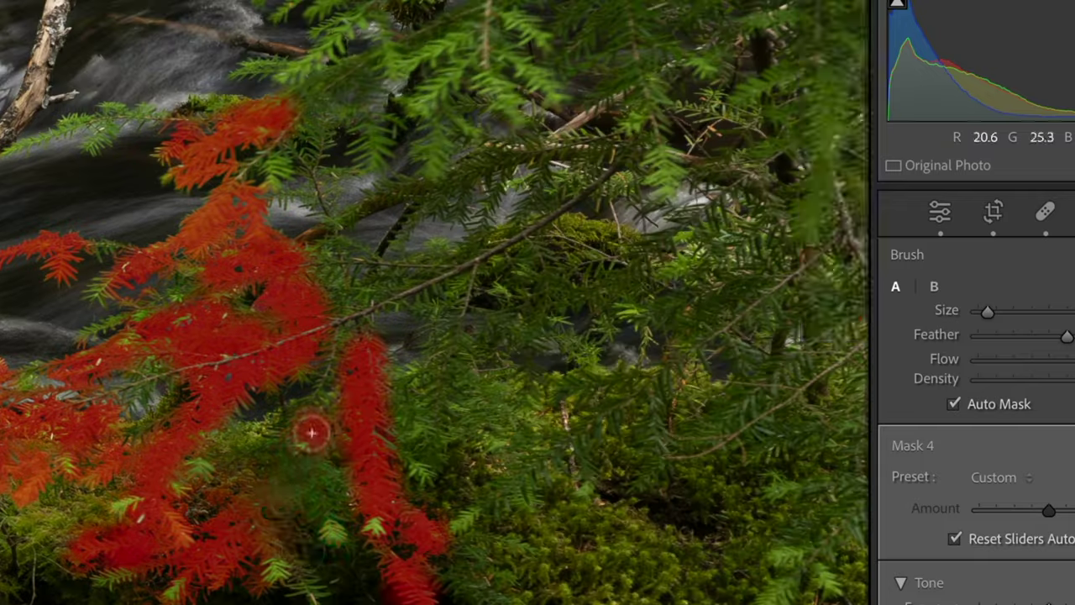
left_click_drag(379, 146, 319, 34)
key("z")
key("z")
mouse_move(394, 15)
left_mouse_down()
mouse_move(214, 328)
mouse_move(327, 252)
mouse_move(386, 487)
mouse_move(20, 234)
mouse_move(303, 388)
left_mouse_up()
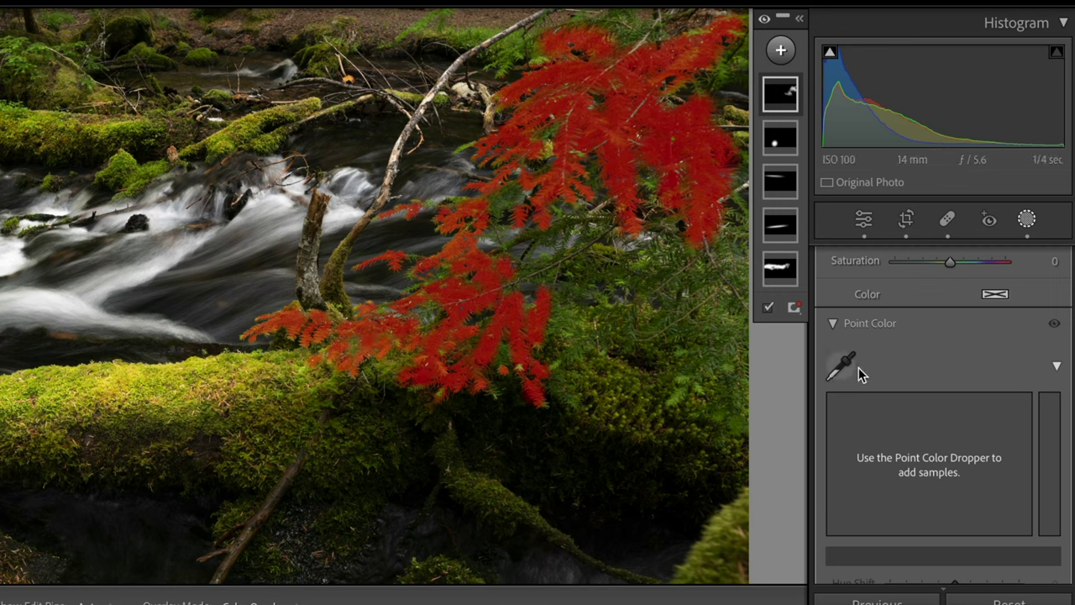
Step: Collapse the Point Color, Tone, Color and Detail sections of Mask 4's adjustments
left_click(835, 324)
scroll(938, 331, "up", 3)
scroll(941, 331, "up", 6)
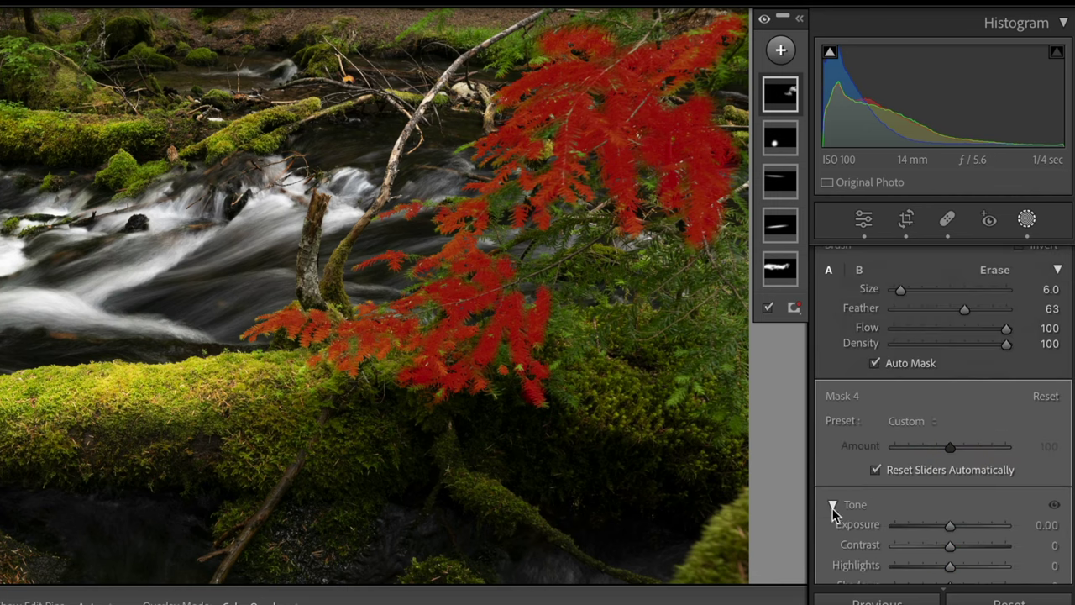
left_click(833, 506)
scroll(835, 504, "down", 3)
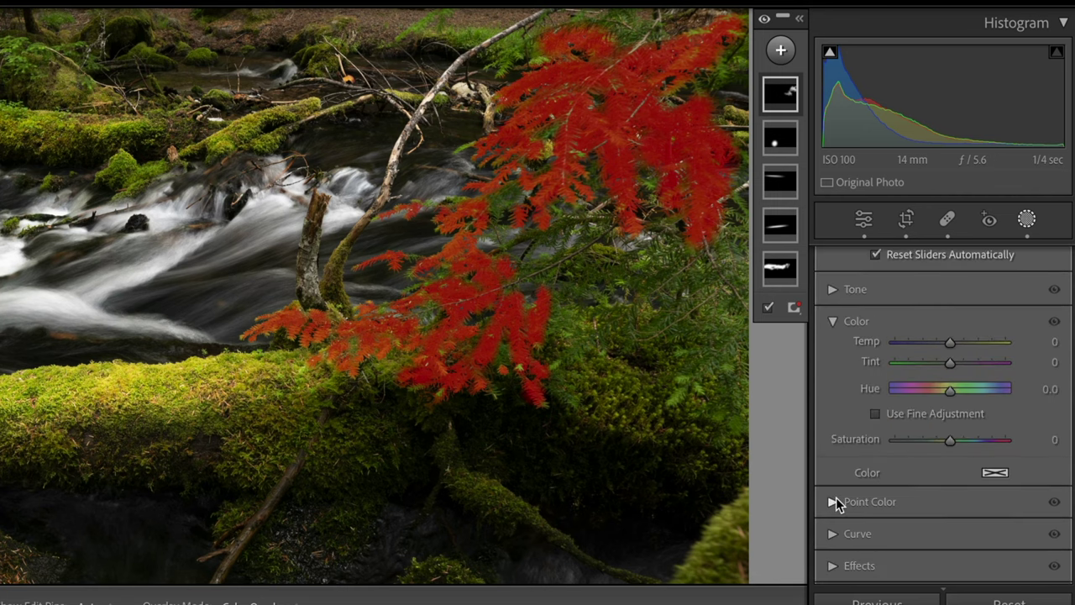
left_click(834, 321)
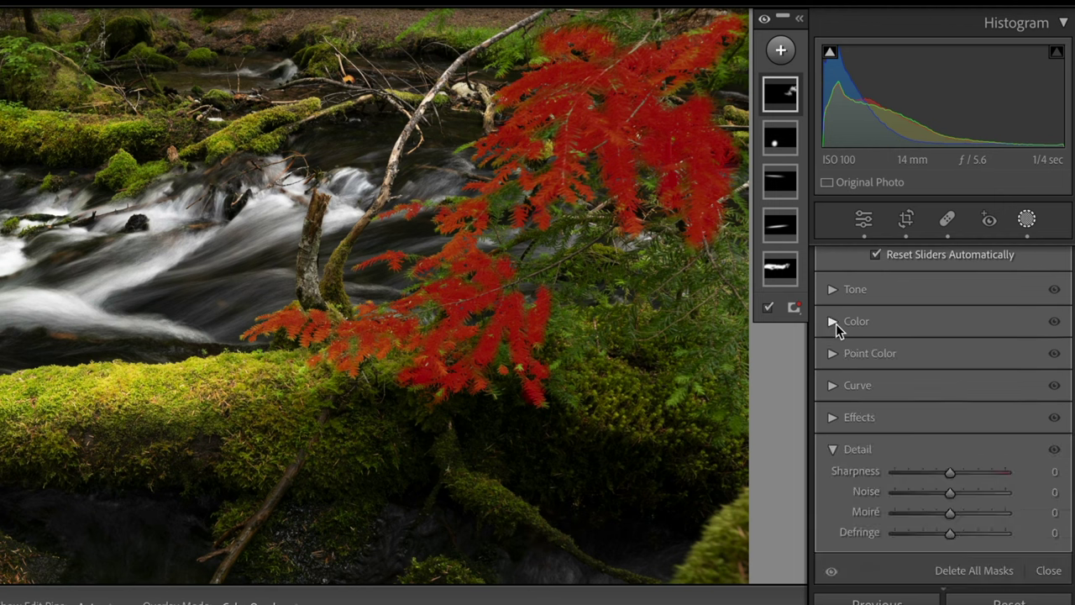
left_click(834, 450)
scroll(860, 341, "up", 3)
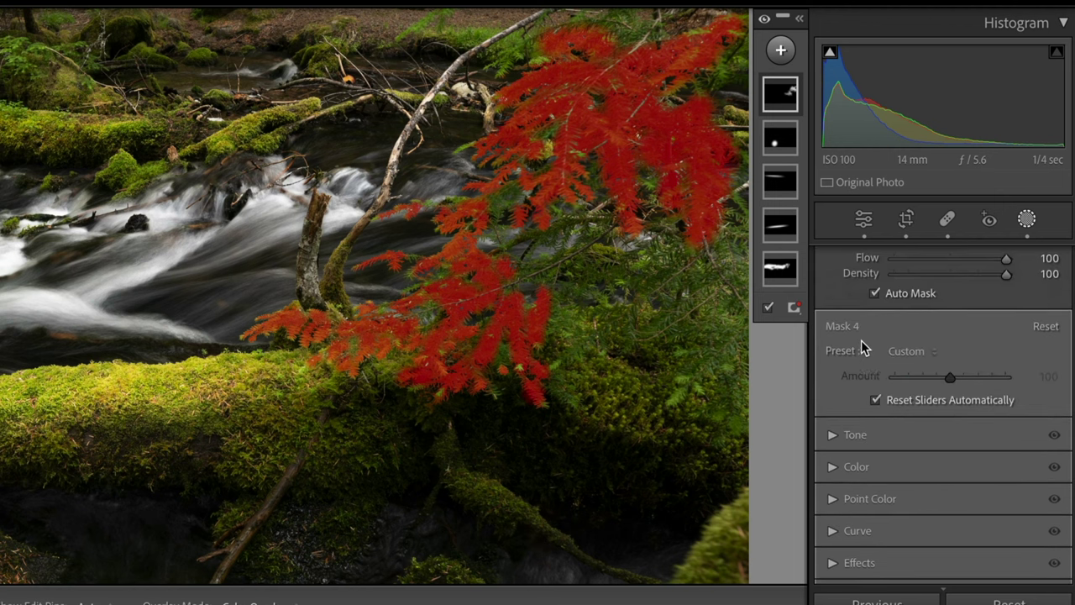
Step: Sample the bright green of the evergreen branch tips beside the broken stump as a Point Color in Mask 4
scroll(860, 257, "up", 1)
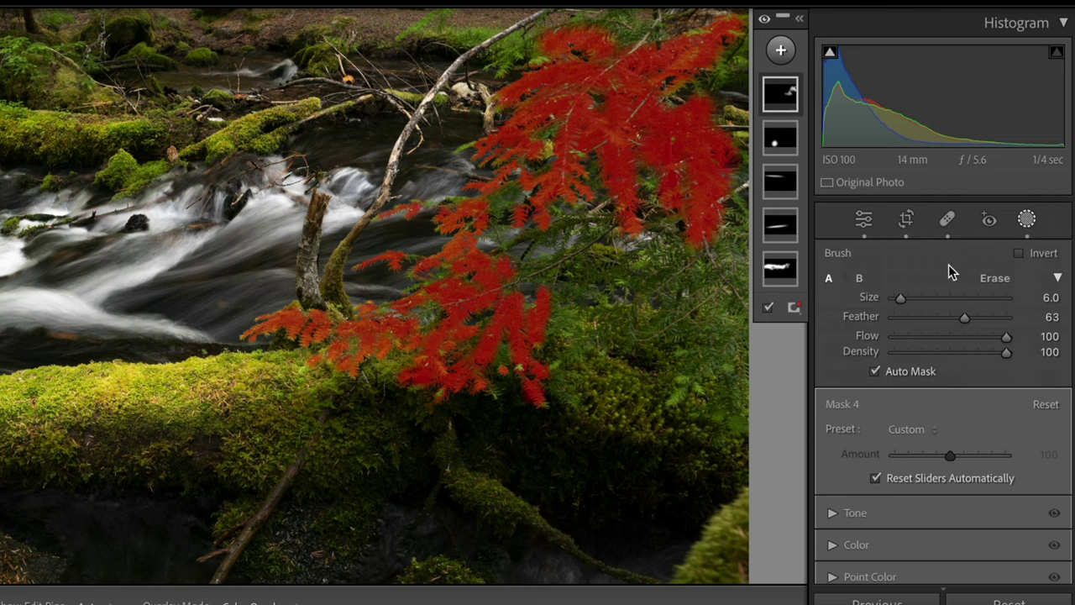
scroll(856, 364, "down", 4)
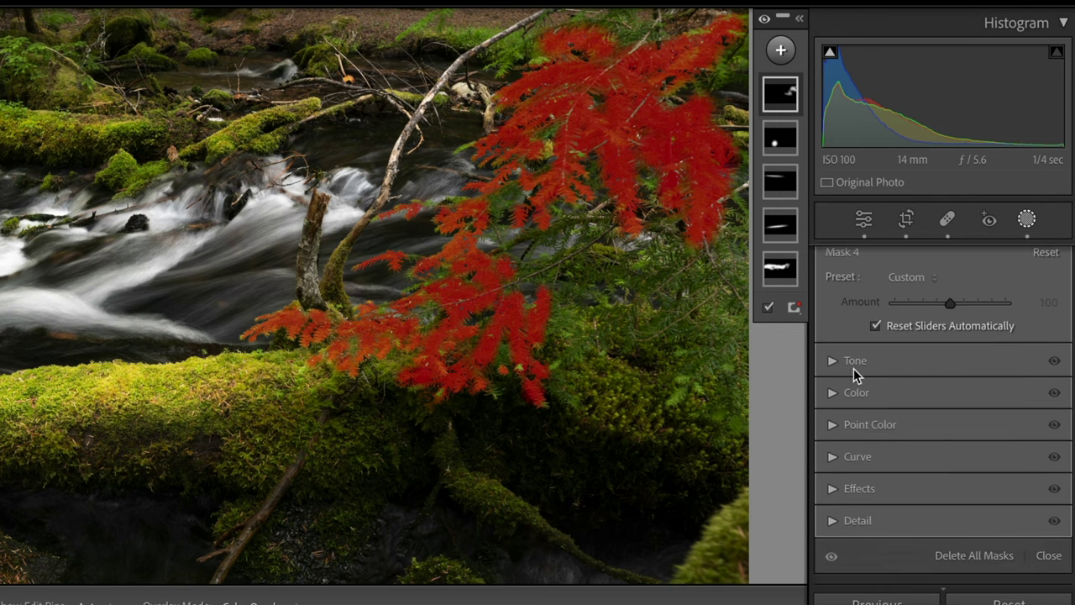
left_click(834, 424)
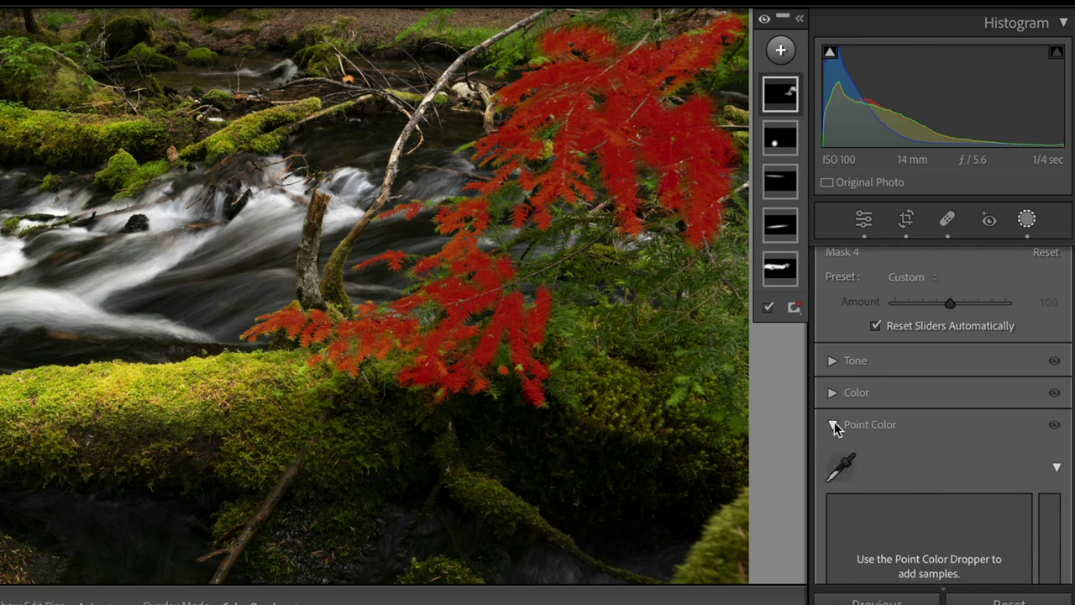
scroll(835, 426, "down", 4)
scroll(840, 436, "up", 2)
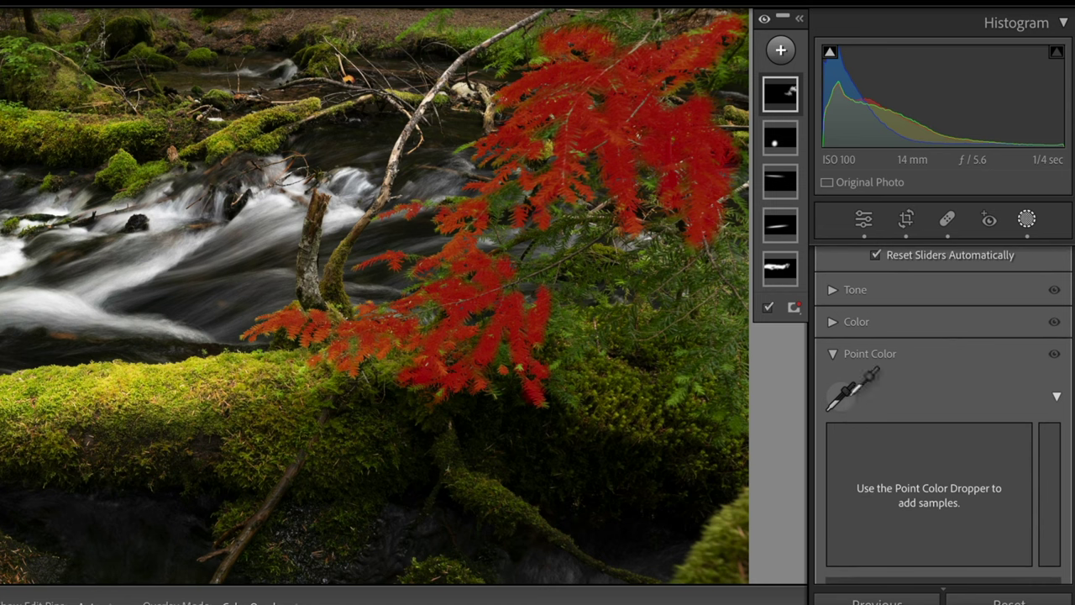
left_click(842, 394)
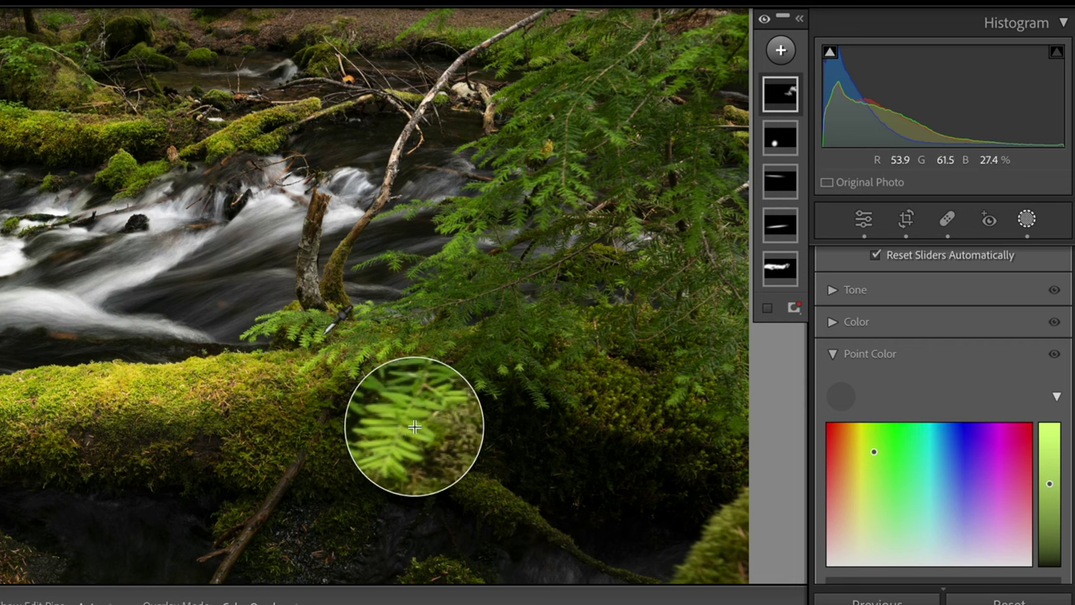
left_click(325, 329)
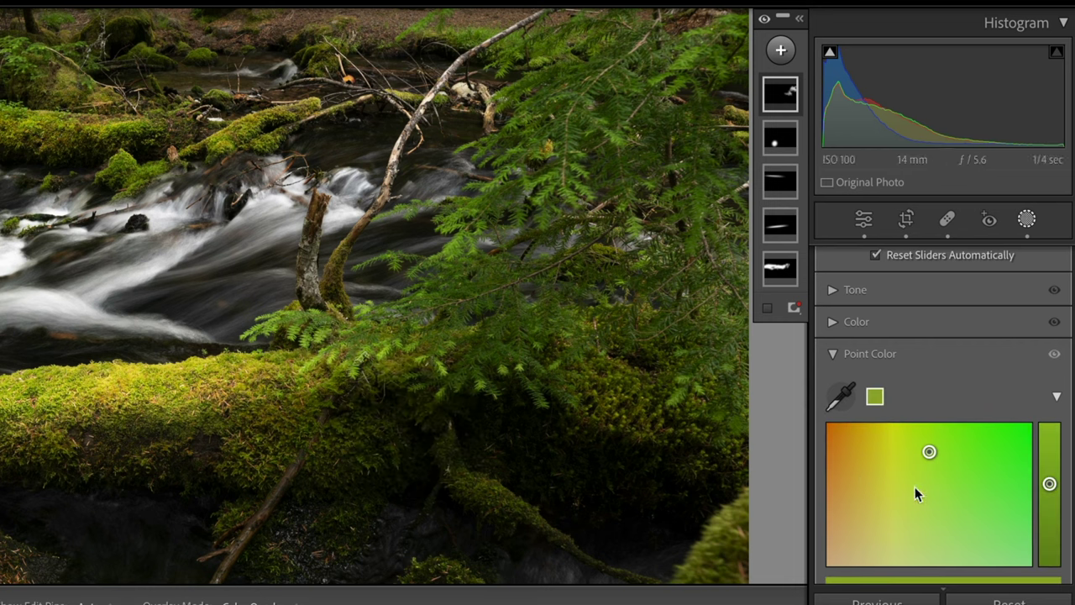
Step: Set the sampled green's saturation shift to 36, hue shift to 34 and luminance shift to -5, and compare the whole photo before and after
scroll(941, 411, "down", 3)
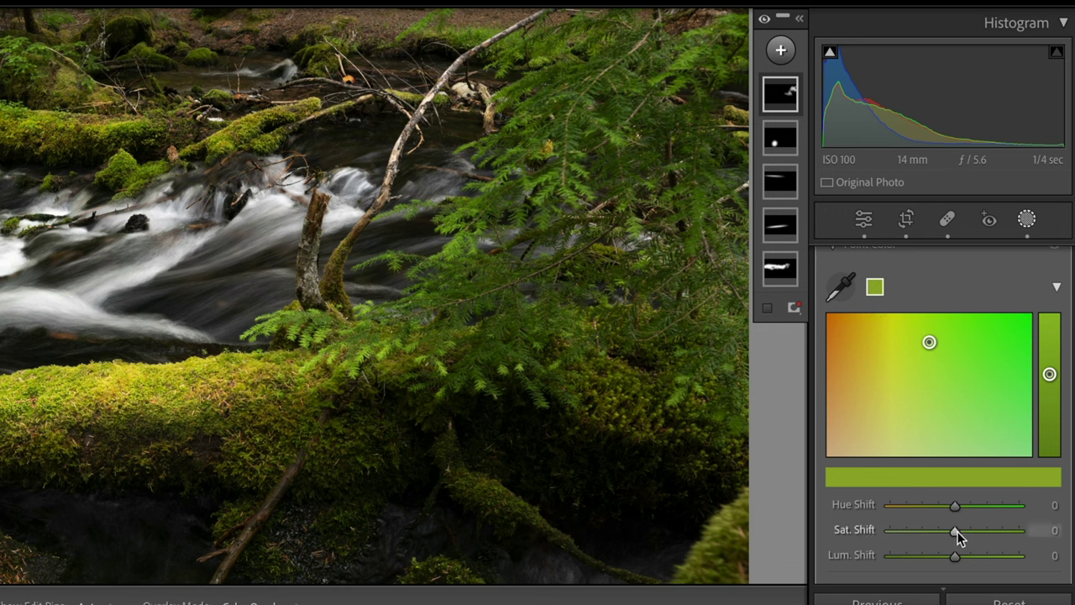
left_click_drag(956, 530, 979, 528)
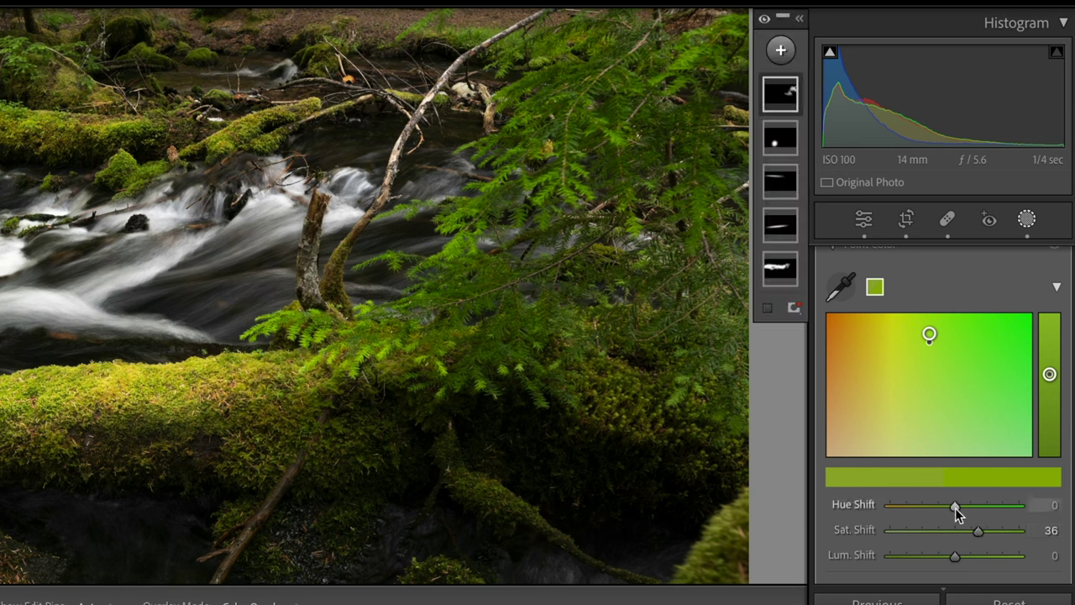
left_click_drag(955, 507, 978, 506)
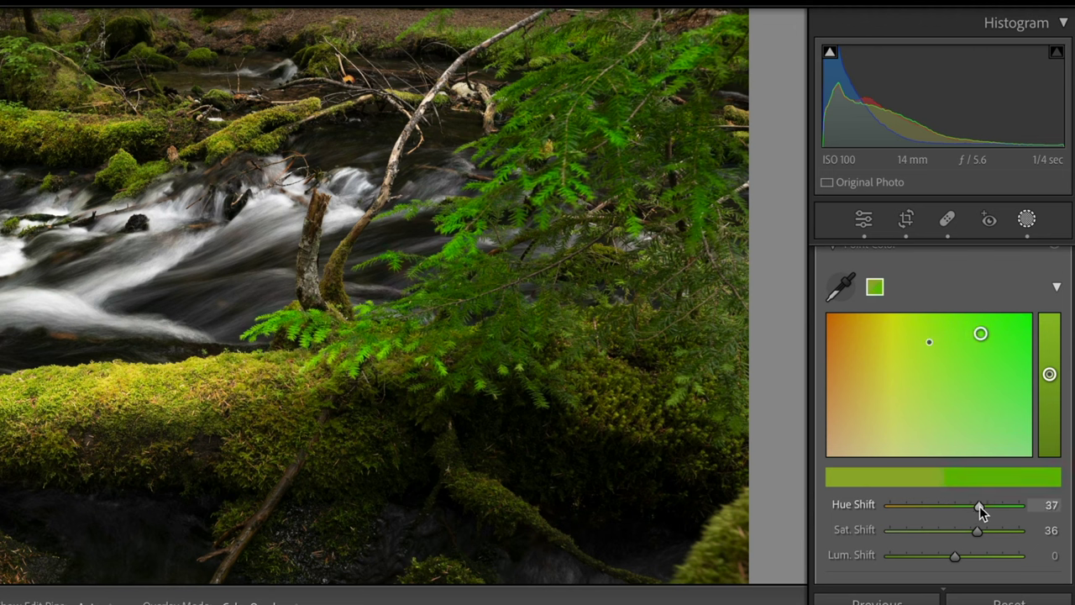
left_click_drag(979, 506, 975, 507)
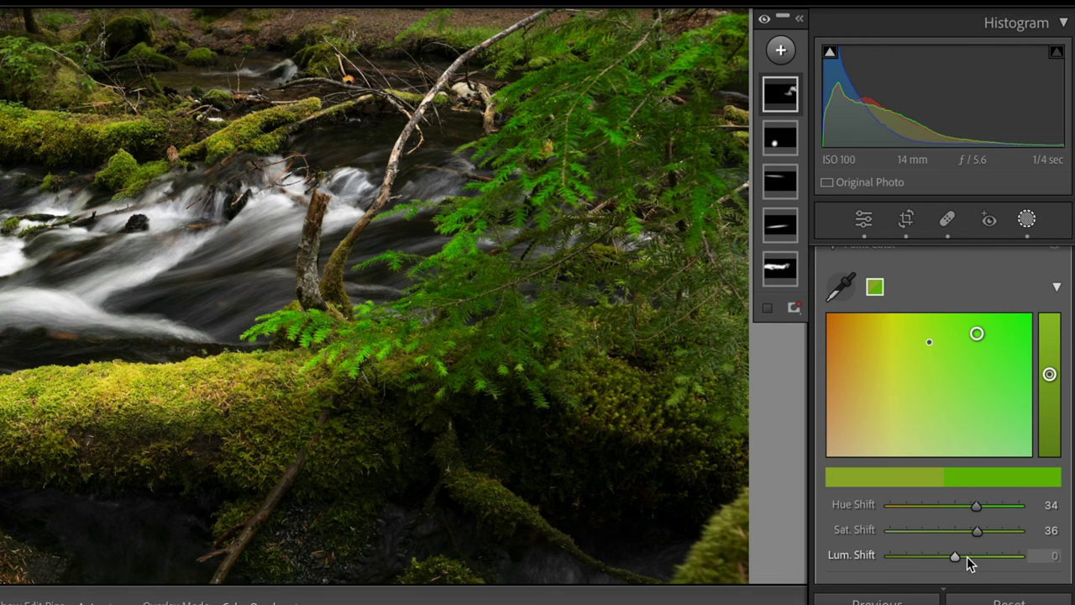
mouse_move(954, 556)
left_mouse_down()
mouse_move(1007, 565)
mouse_move(895, 565)
mouse_move(963, 568)
mouse_move(949, 562)
left_mouse_up()
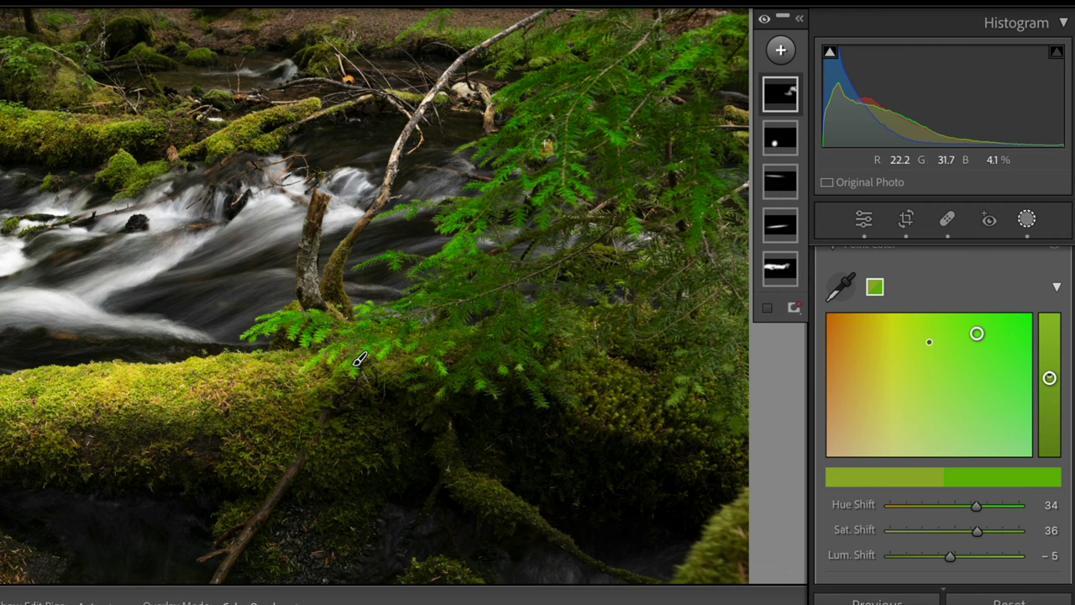
mouse_move(774, 258)
mouse_move(769, 108)
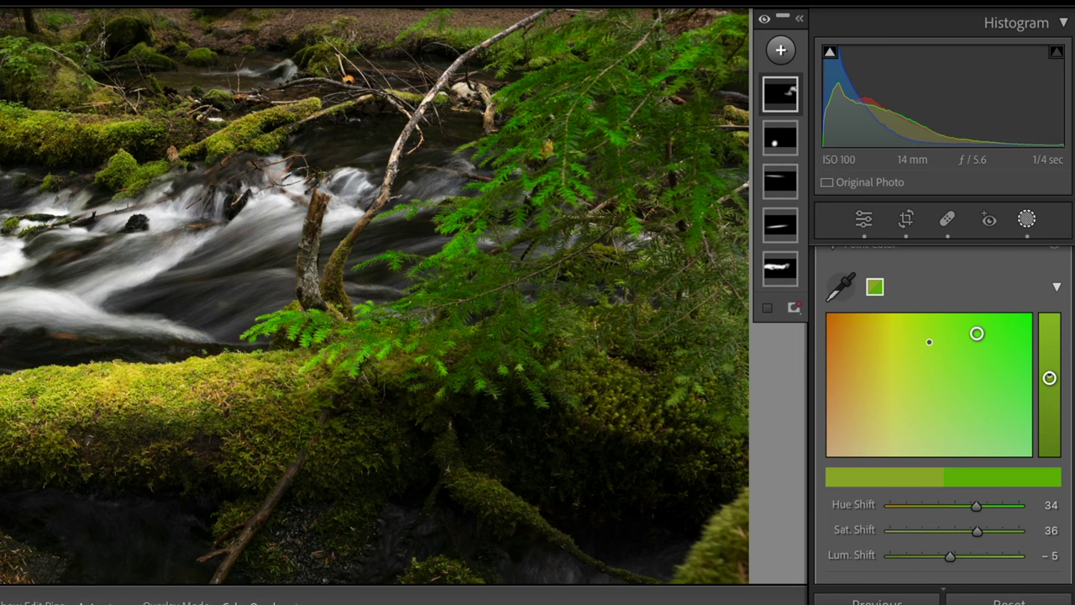
key("z")
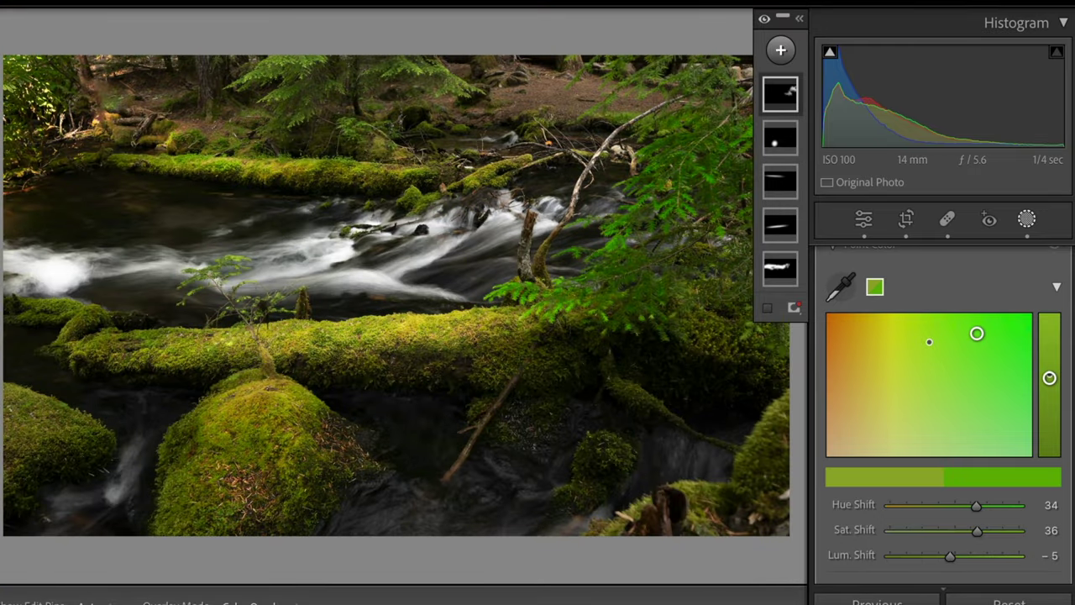
key("backslash")
key("backslash")
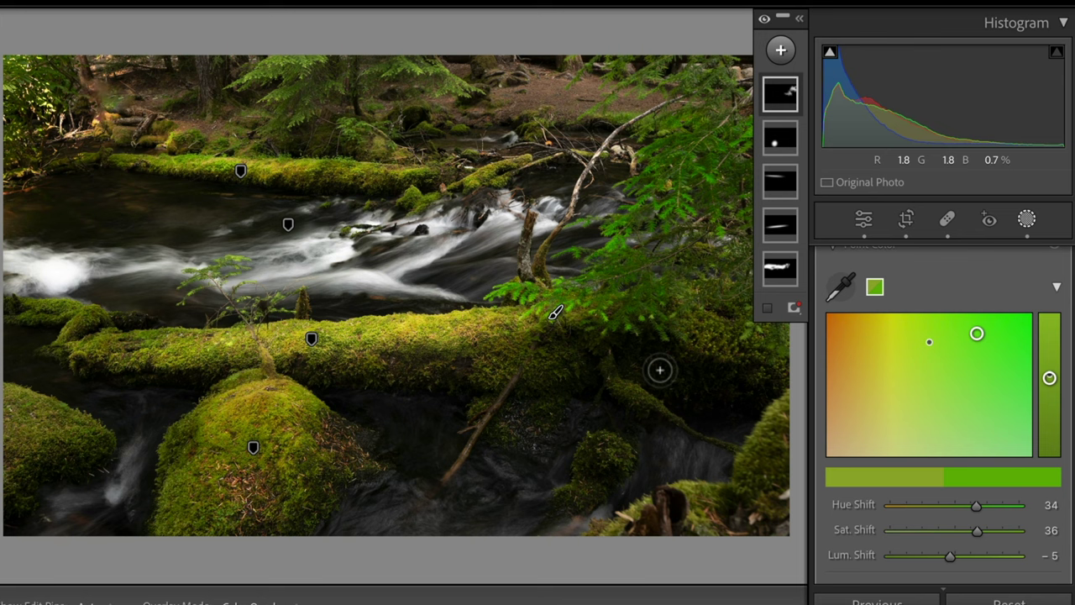
Step: Add a linear gradient mask over the forest along the photo's top edge, fading out near the far mossy log
mouse_move(778, 78)
left_click(783, 53)
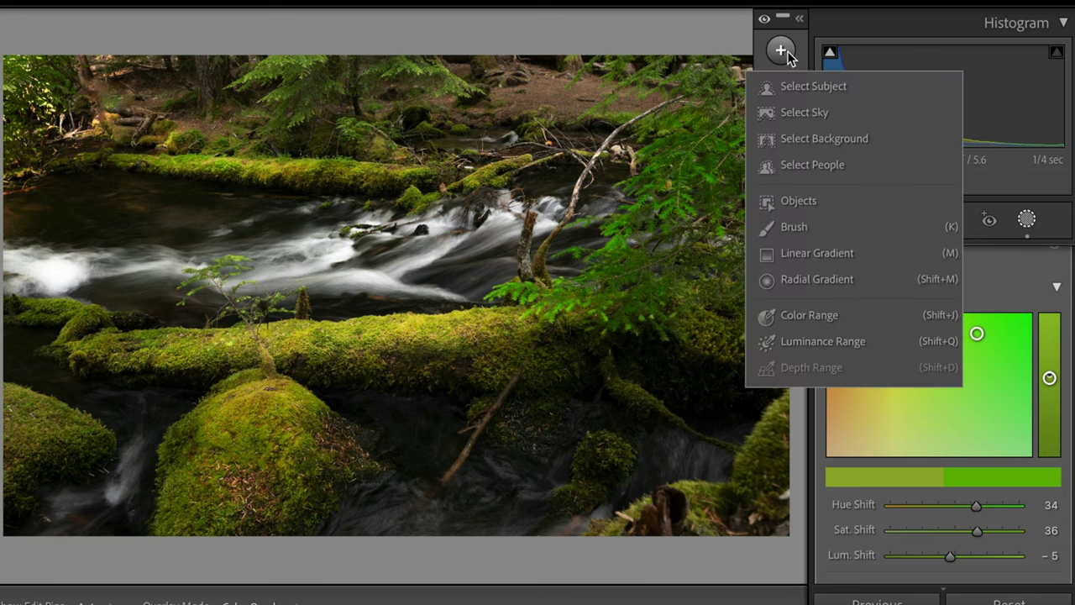
left_click(765, 259)
left_click_drag(378, 87, 381, 161)
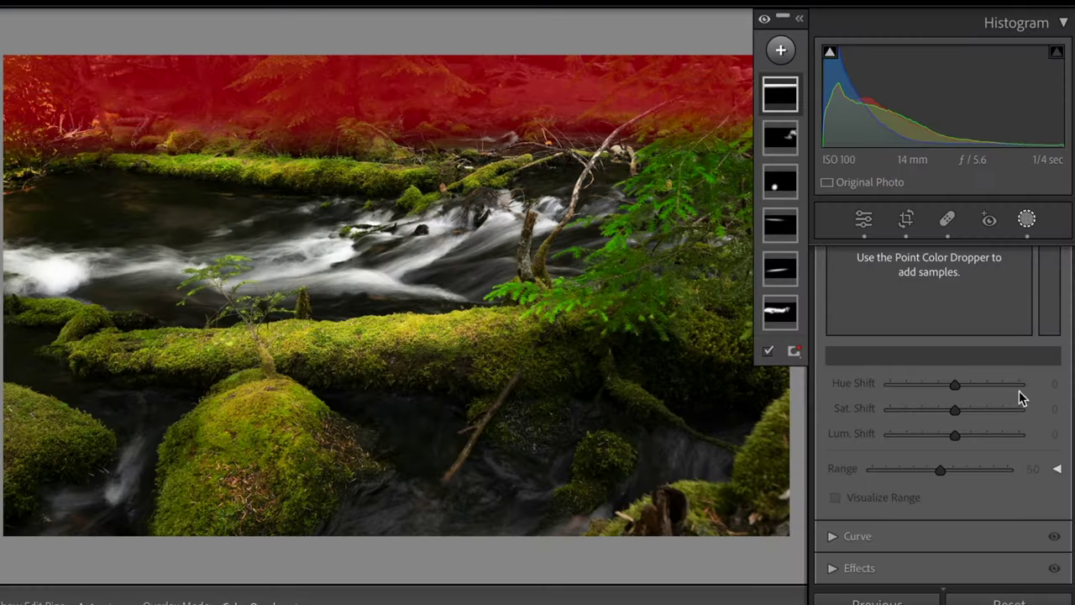
Step: Darken the linear gradient area with exposure -1.24 and highlights -45
scroll(864, 374, "up", 5)
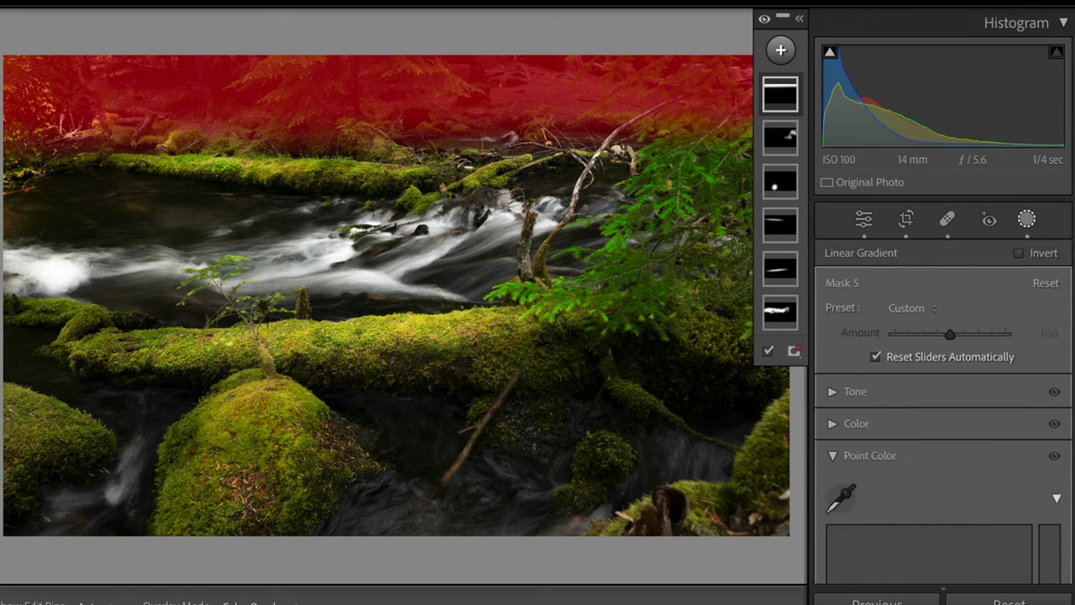
left_click(830, 392)
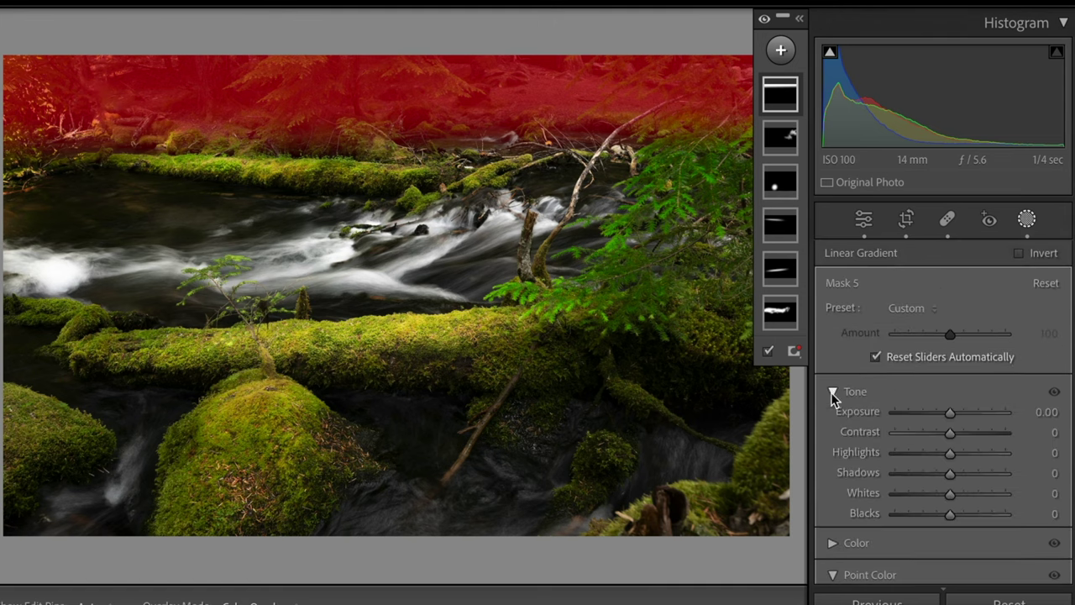
left_click_drag(943, 416, 928, 424)
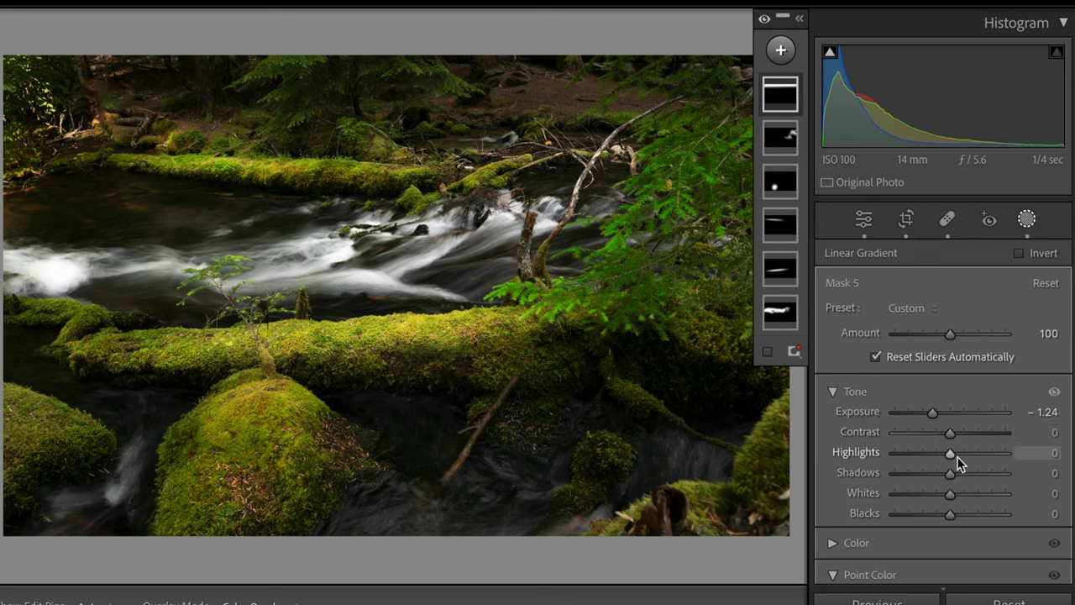
left_click_drag(947, 458, 923, 456)
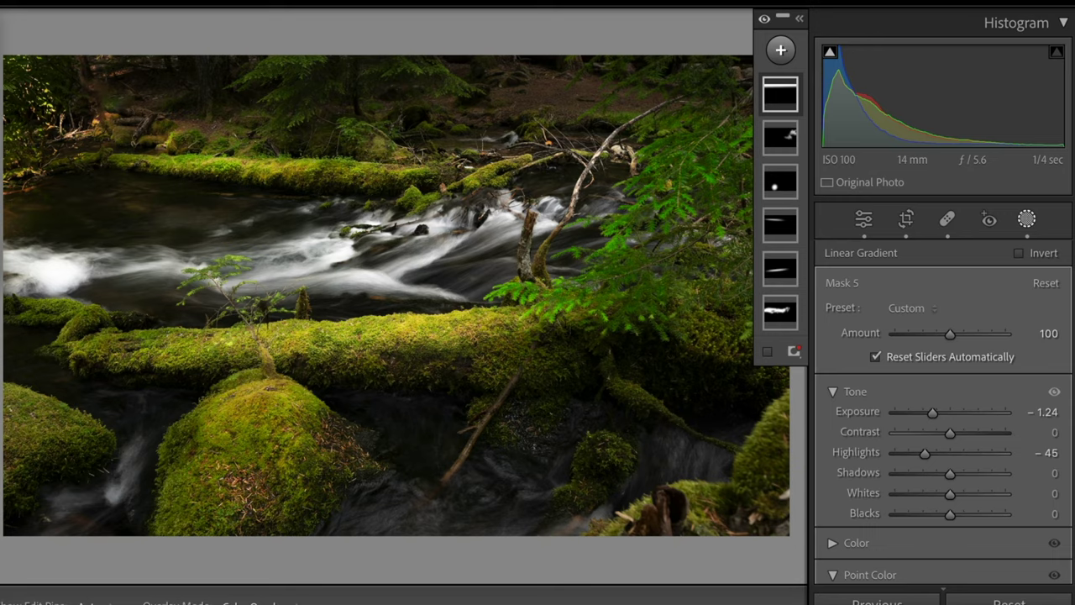
Step: Add a radial gradient mask over the photo's bottom-right corner and set its exposure to -1.64
key("z")
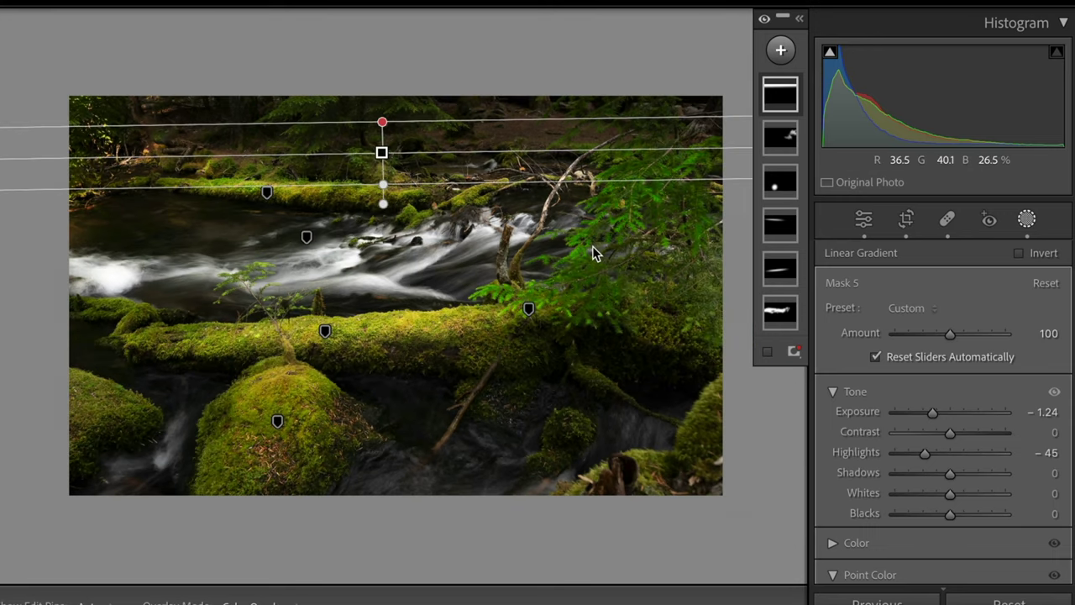
left_click(780, 51)
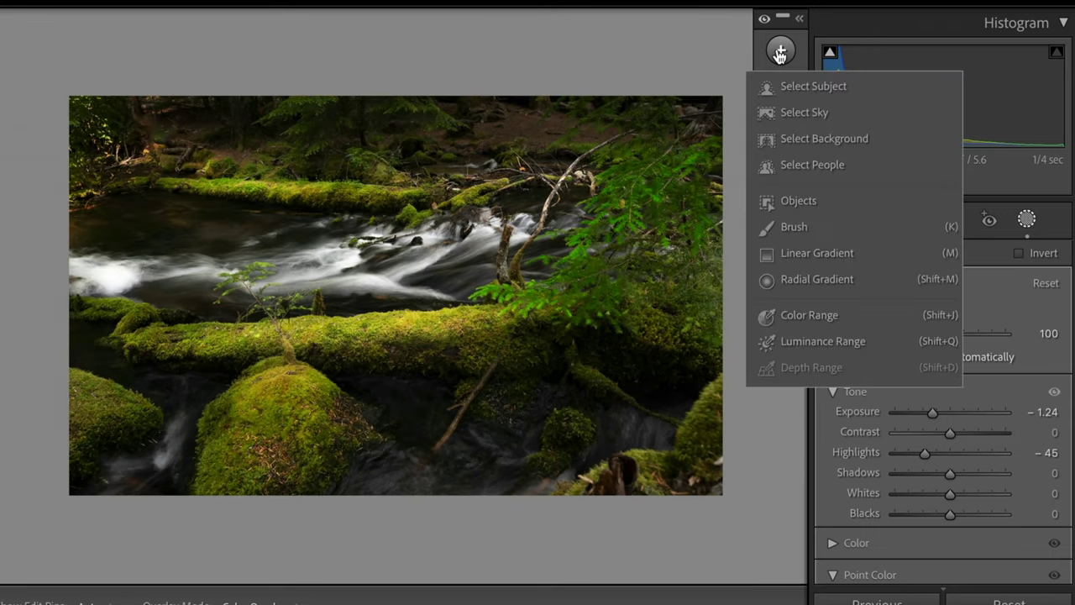
left_click(764, 282)
left_click_drag(598, 412, 729, 532)
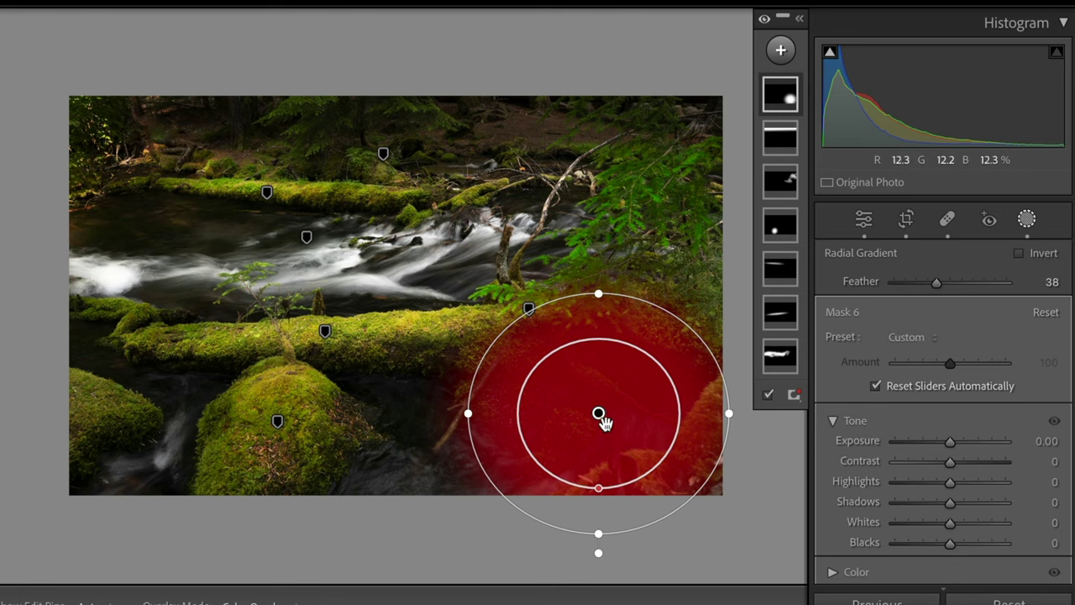
left_click_drag(597, 413, 669, 488)
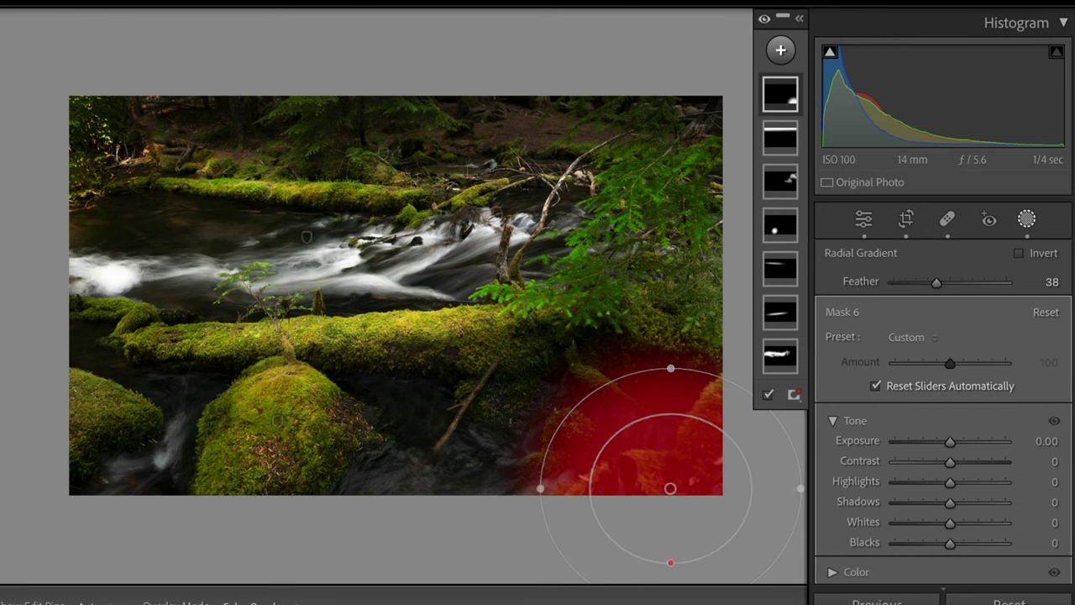
key("ctrl+equal")
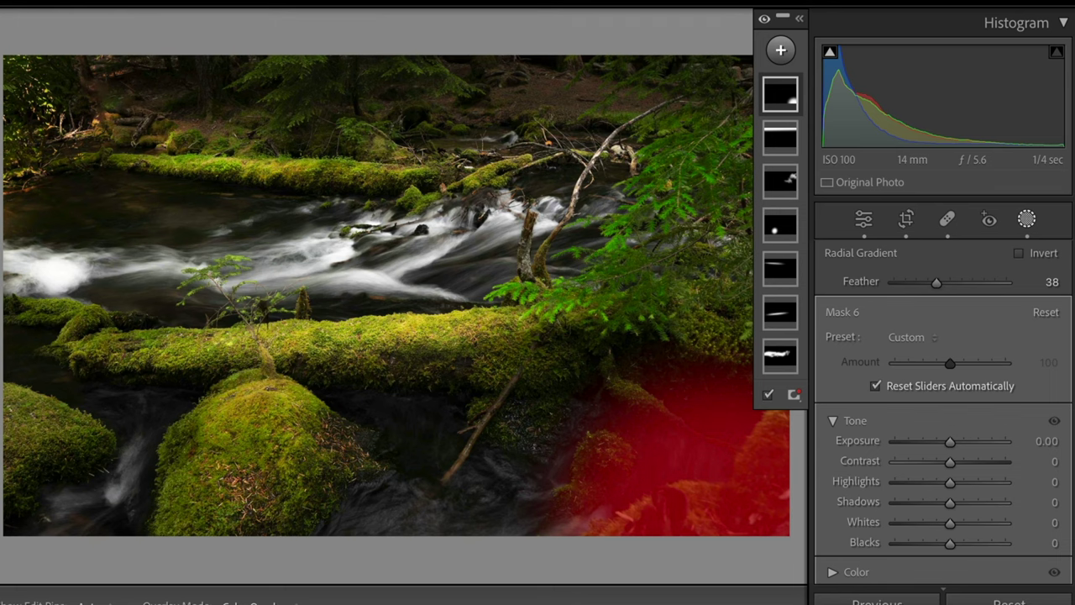
key("ctrl+minus")
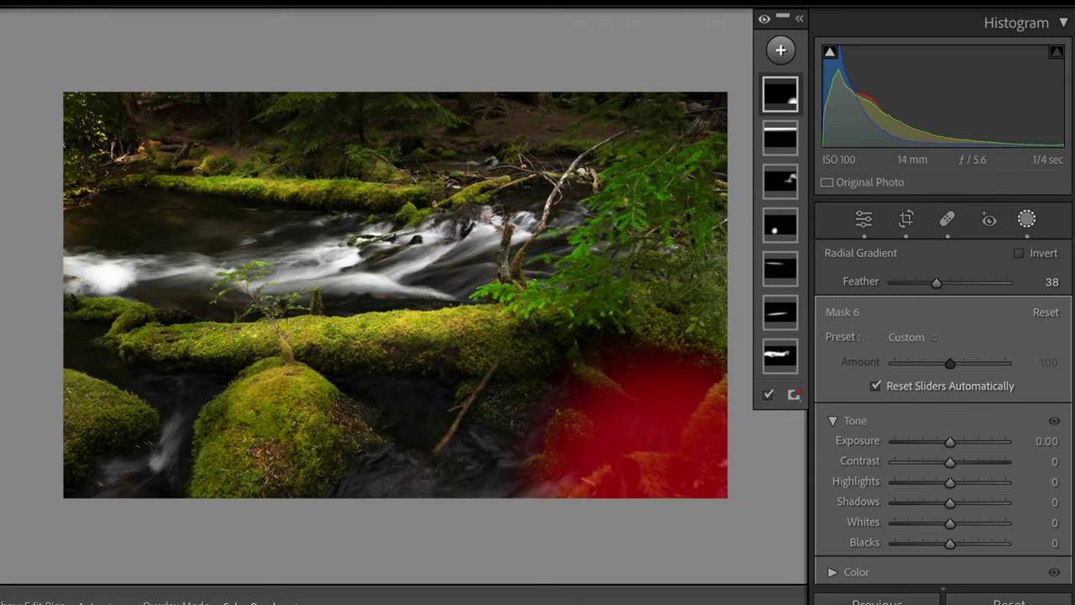
mouse_move(670, 488)
left_mouse_down()
mouse_move(684, 492)
mouse_move(660, 479)
left_mouse_up()
left_click_drag(940, 441, 927, 443)
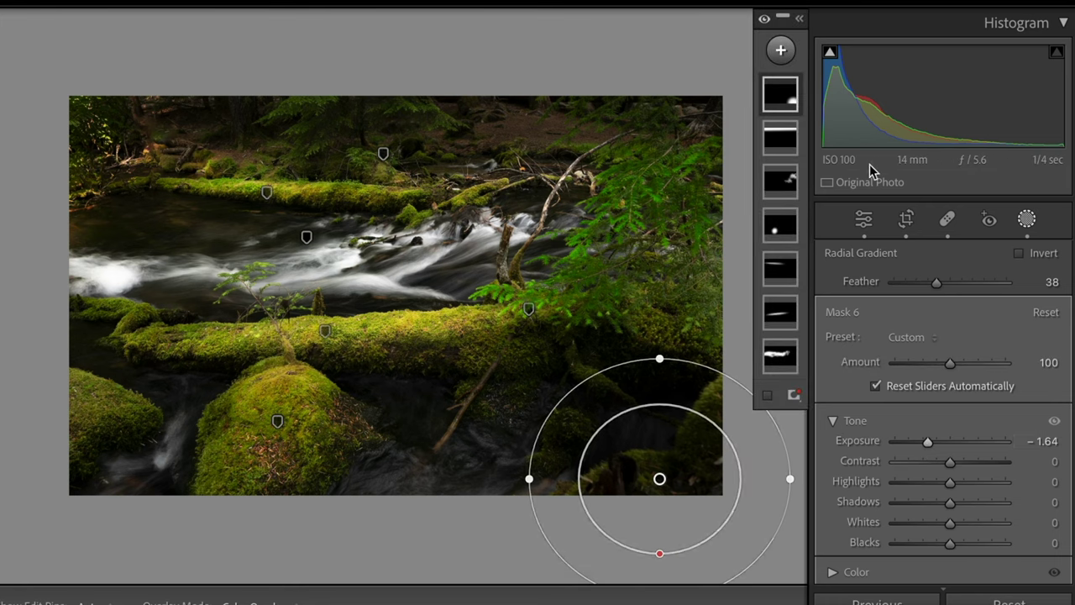
Step: Add another radial gradient mask over the photo's bottom-left corner and set its exposure to -1.28
left_click(781, 52)
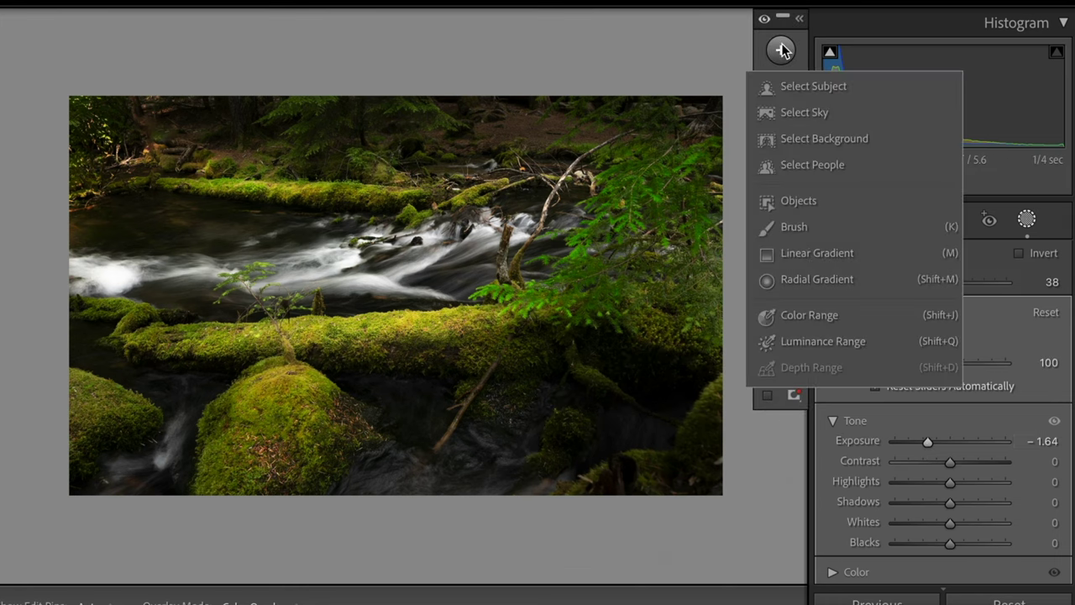
left_click(768, 280)
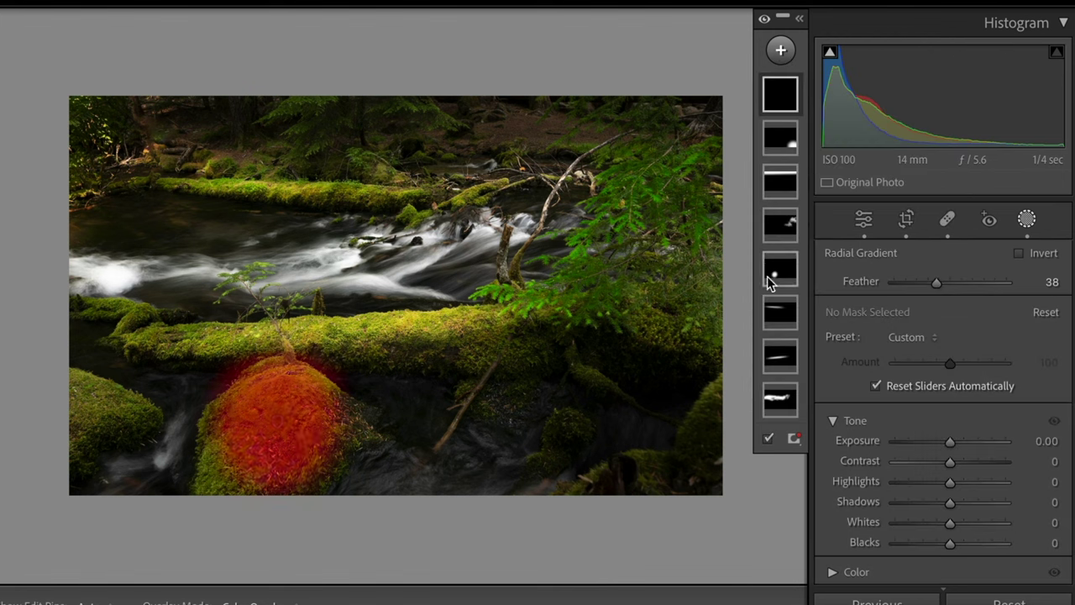
left_click_drag(28, 395, 150, 512)
left_click_drag(29, 396, 75, 458)
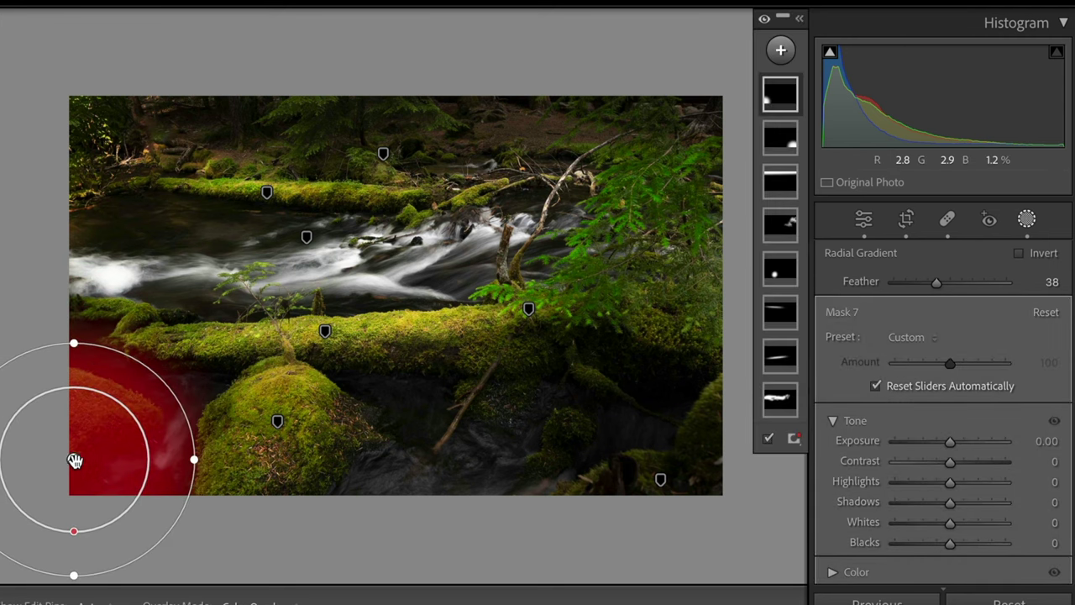
left_click_drag(954, 440, 935, 445)
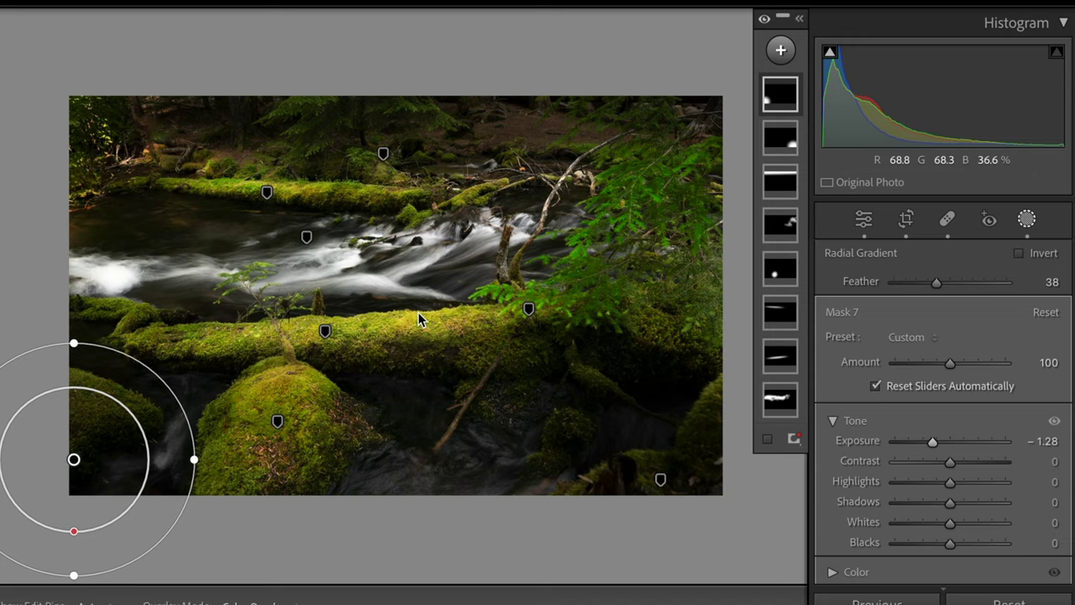
Step: Examine the flowing white water between the mossy logs up close
scroll(418, 311, "up", 1)
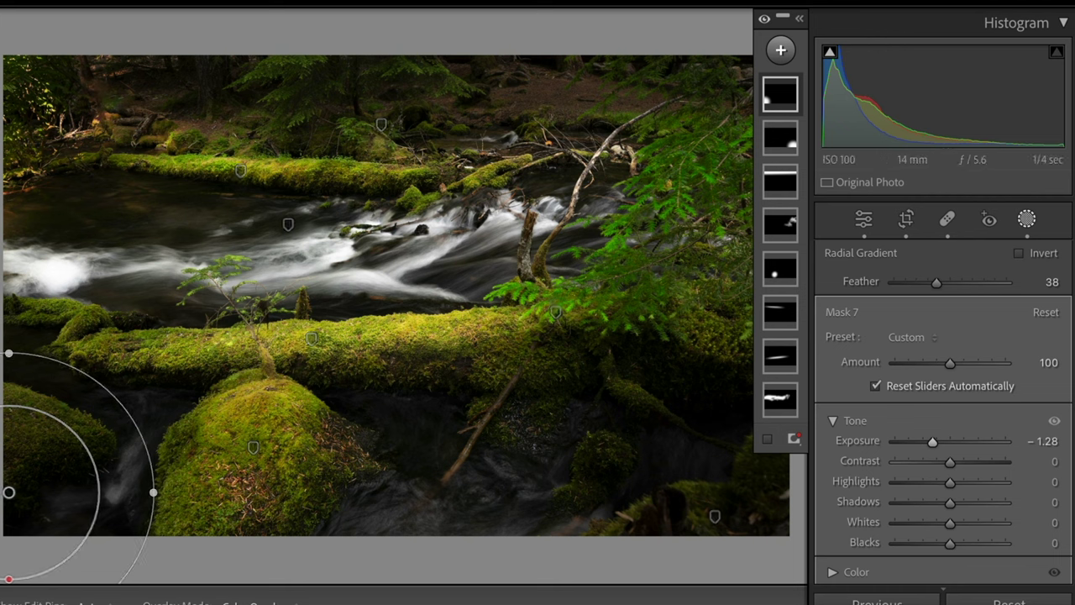
key("z")
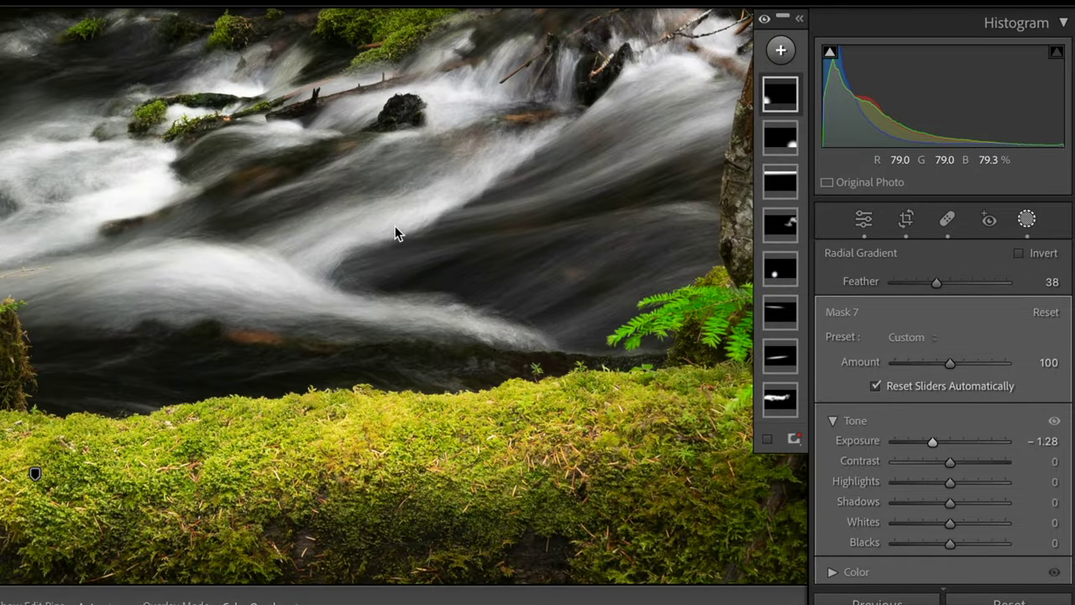
left_click_drag(395, 228, 612, 308)
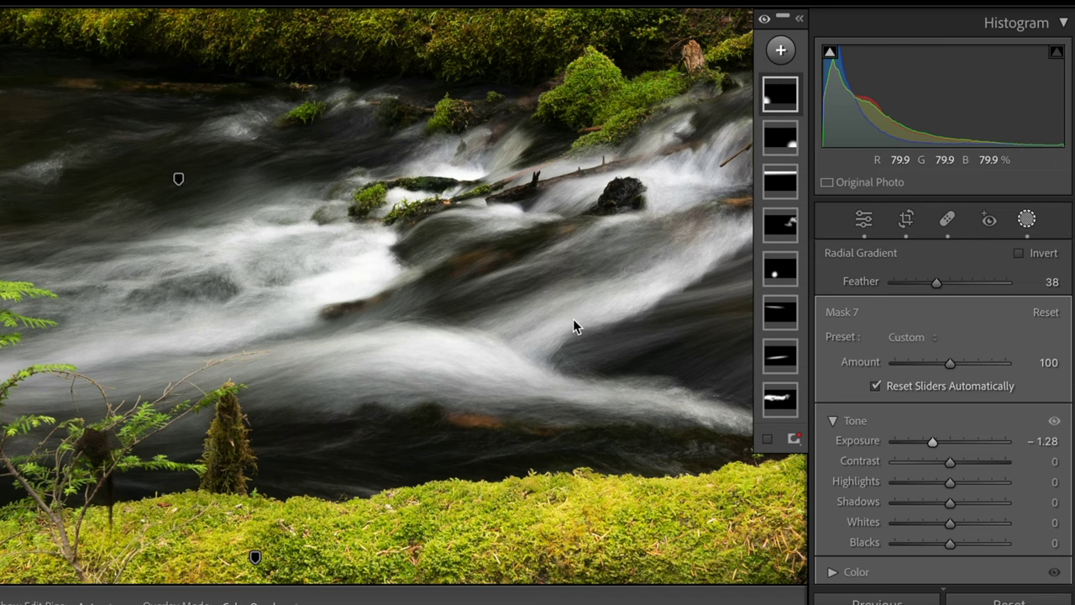
left_click_drag(573, 318, 370, 324)
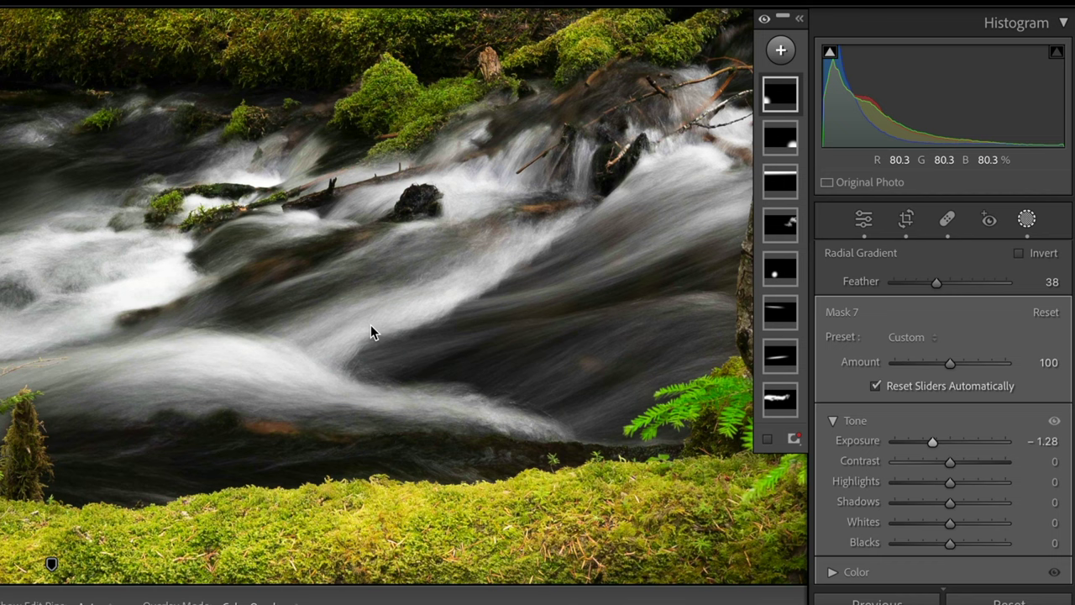
Step: Select the Water mask, try its Detail sharpness at -100 and settle on a value of 4
left_click(800, 20)
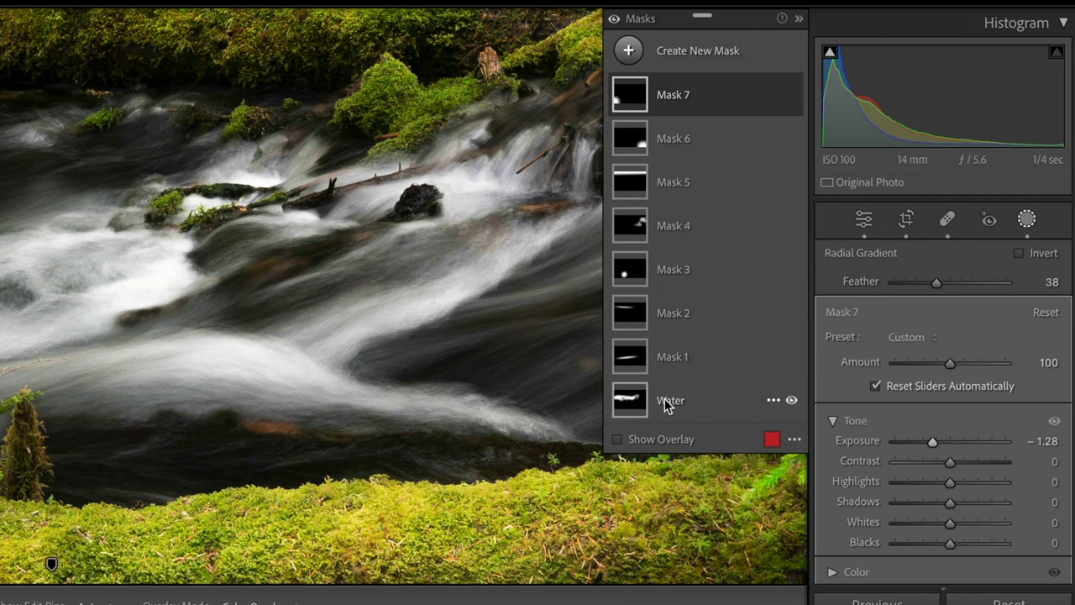
left_click(622, 406)
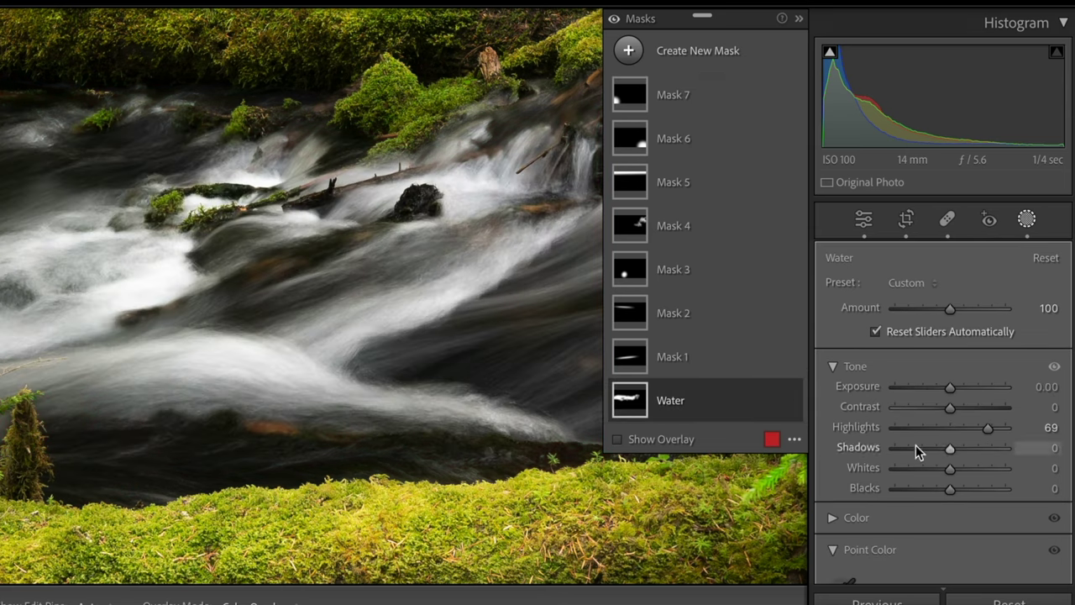
scroll(920, 452, "down", 3)
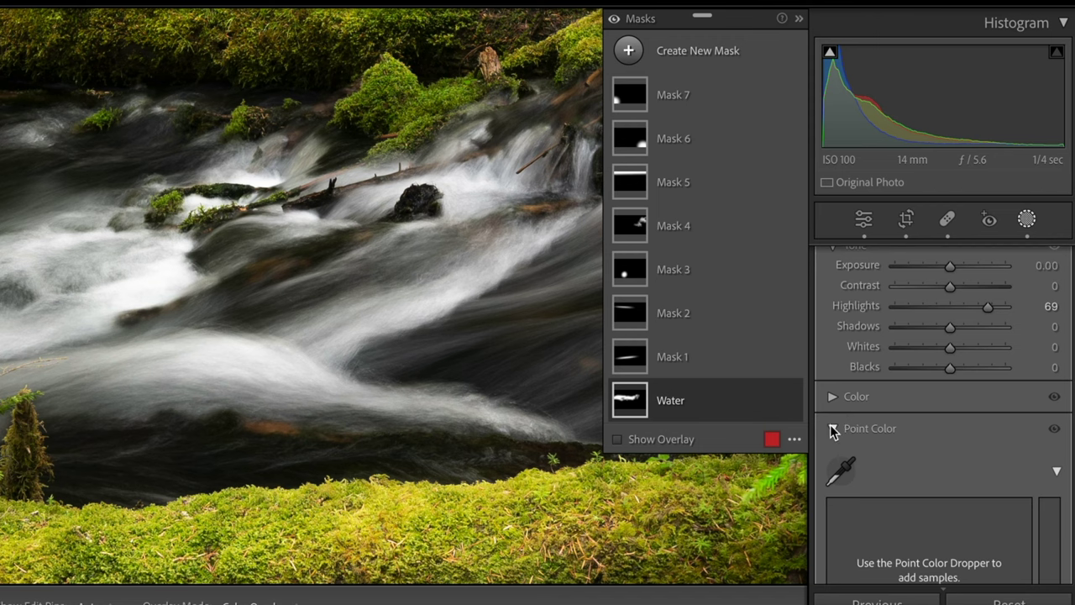
left_click(833, 430)
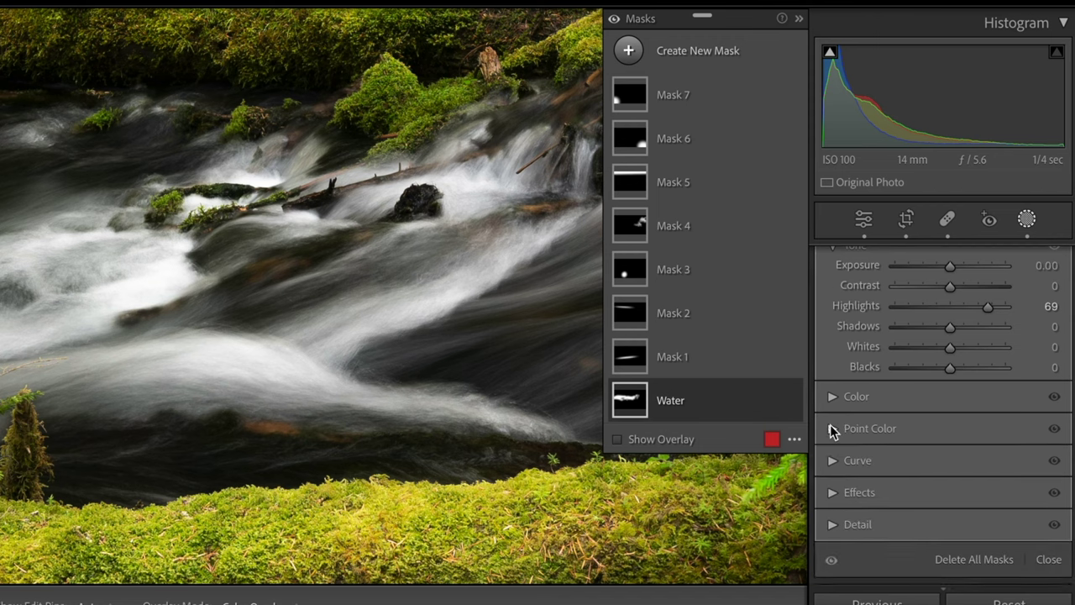
left_click(831, 512)
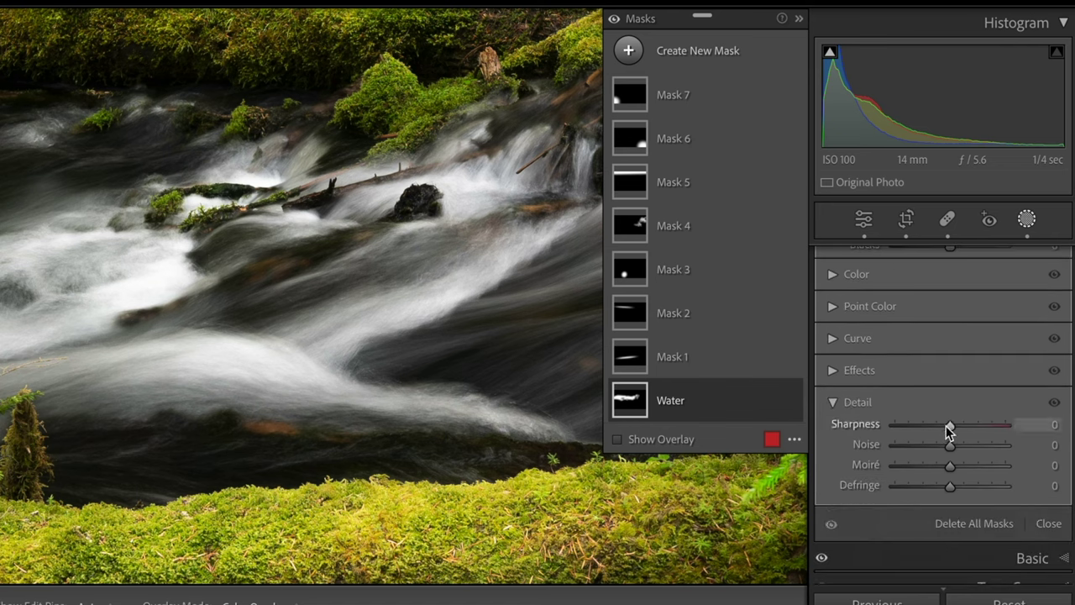
key("shift+w")
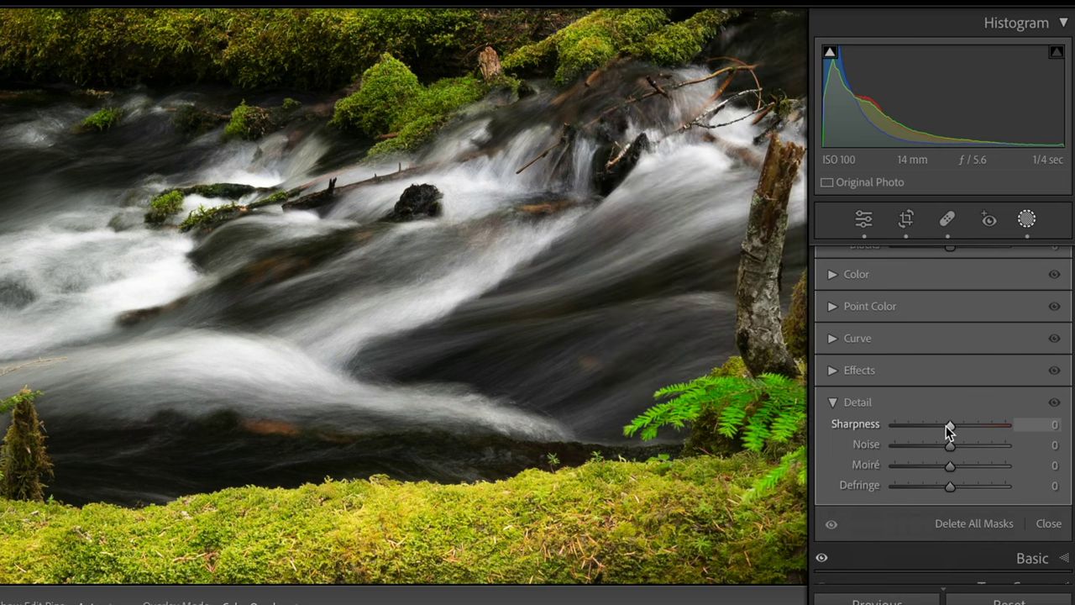
left_click_drag(945, 426, 987, 425)
left_click_drag(986, 425, 860, 445)
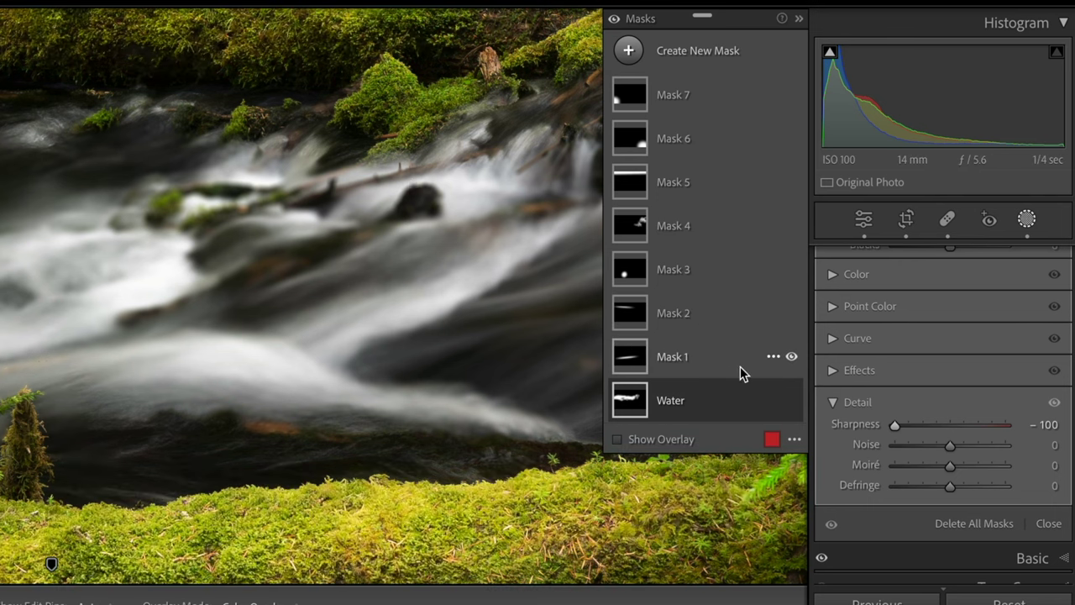
left_click_drag(904, 425, 954, 430)
Step: Move the masks list off the water and soften the Water mask's area with texture -67 and clarity -88
left_click(833, 371)
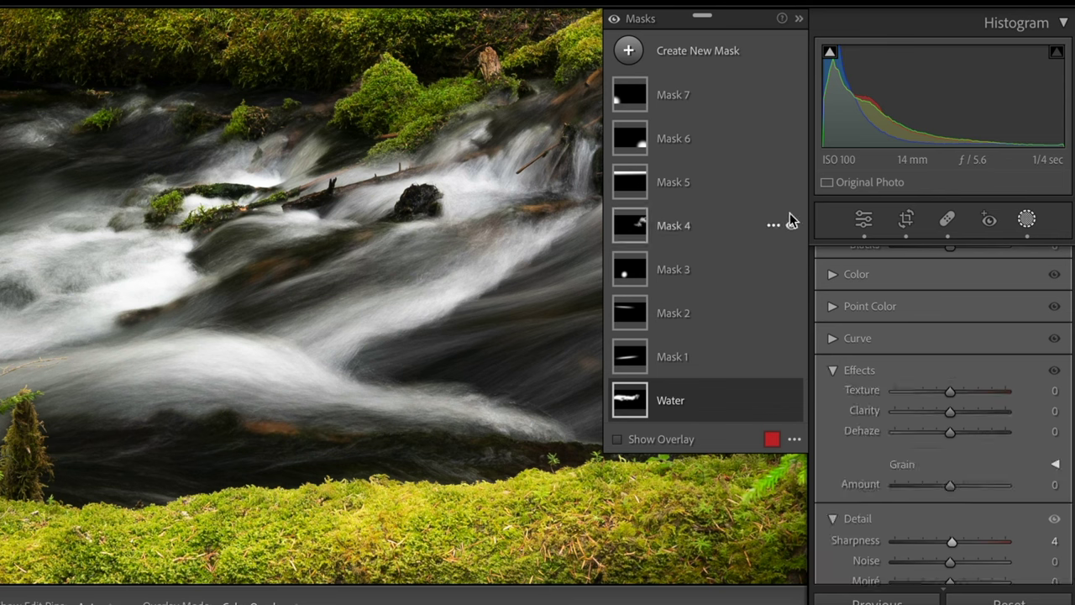
left_click(798, 19)
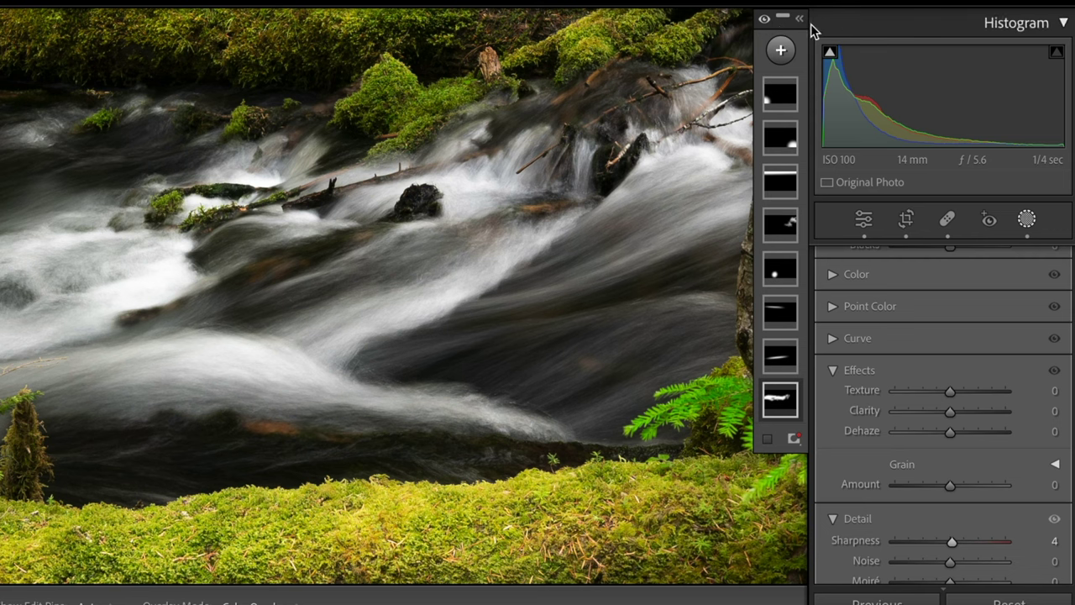
left_click(800, 20)
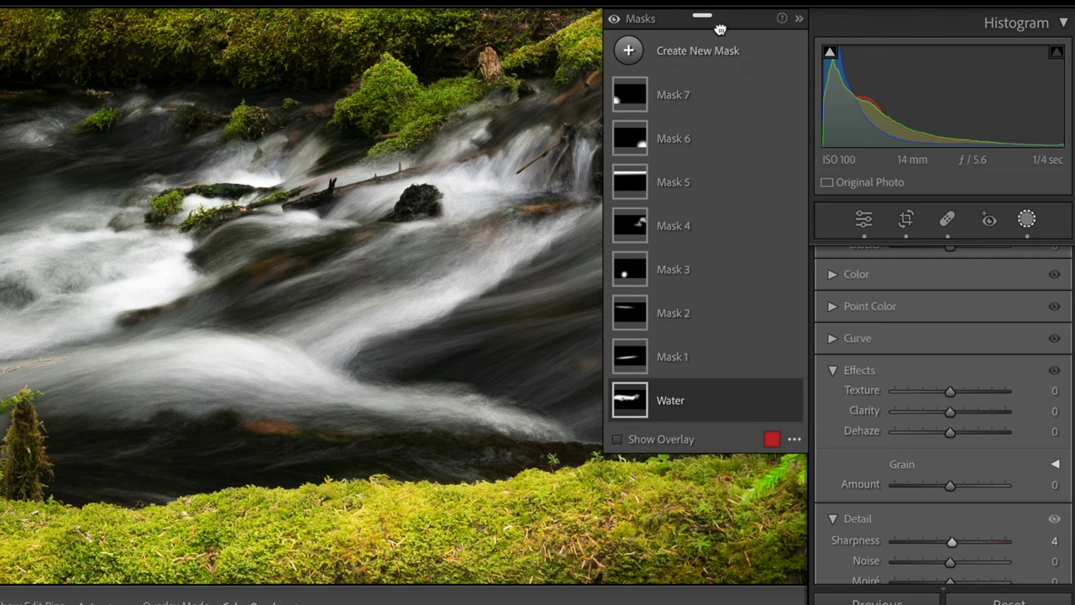
left_click_drag(298, 83, 216, 81)
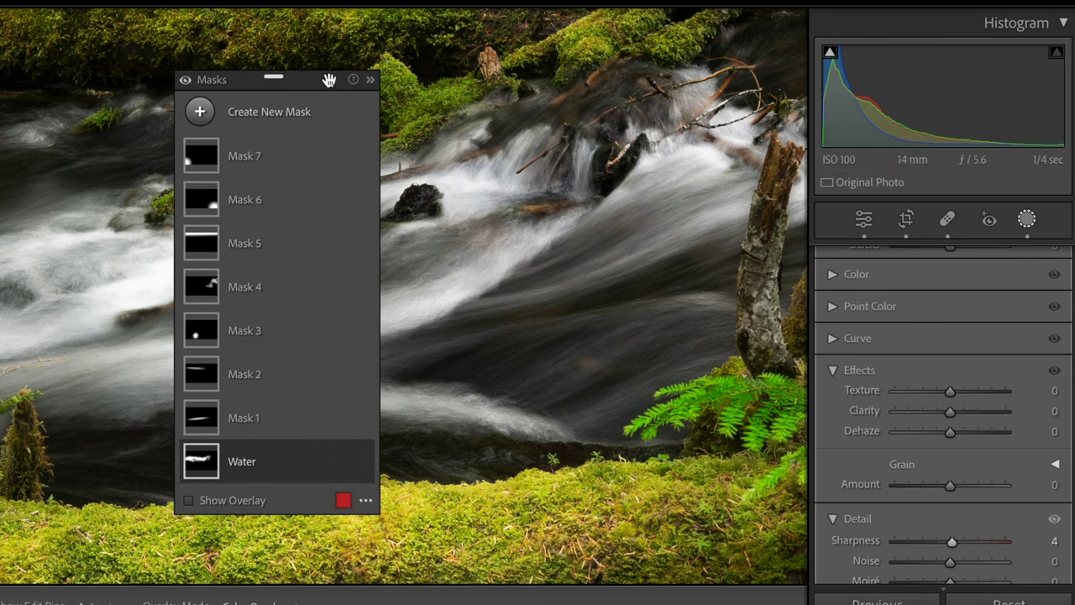
left_click_drag(319, 81, 0, 81)
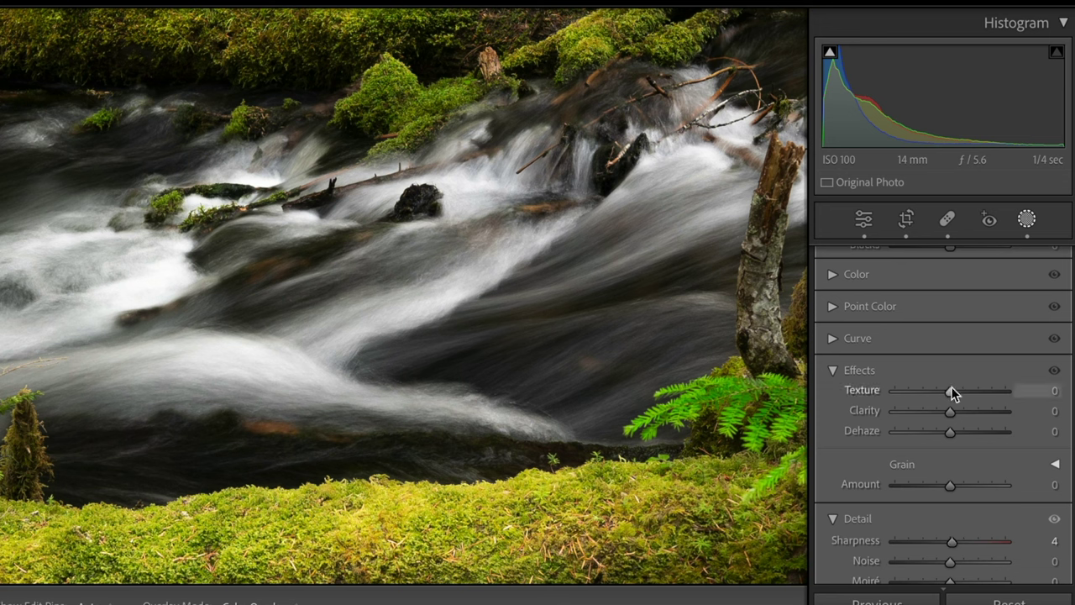
left_click_drag(949, 393, 912, 391)
left_click_drag(949, 414, 903, 418)
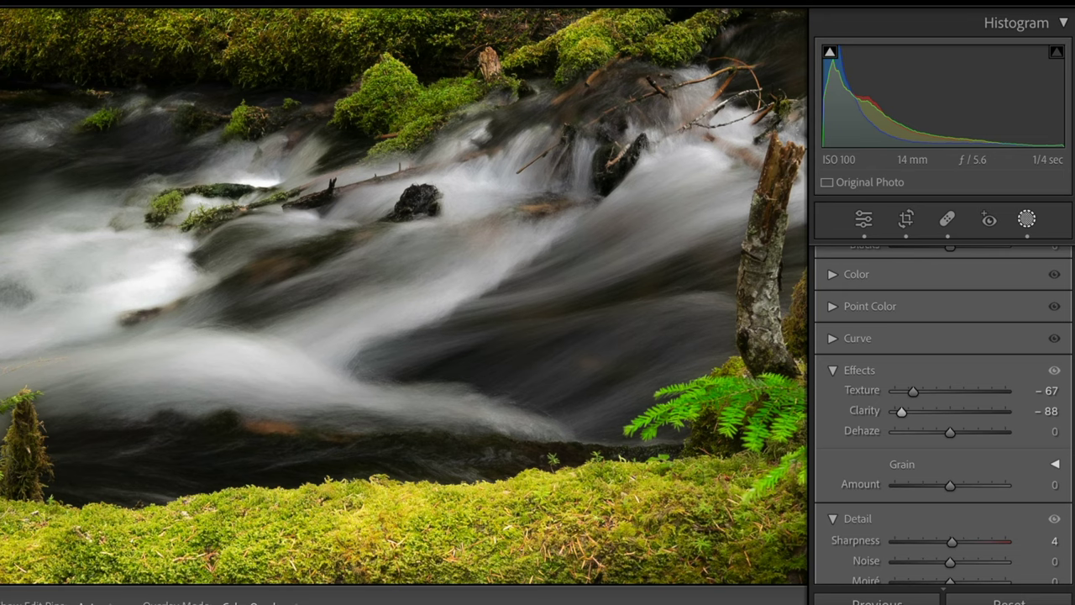
key("z")
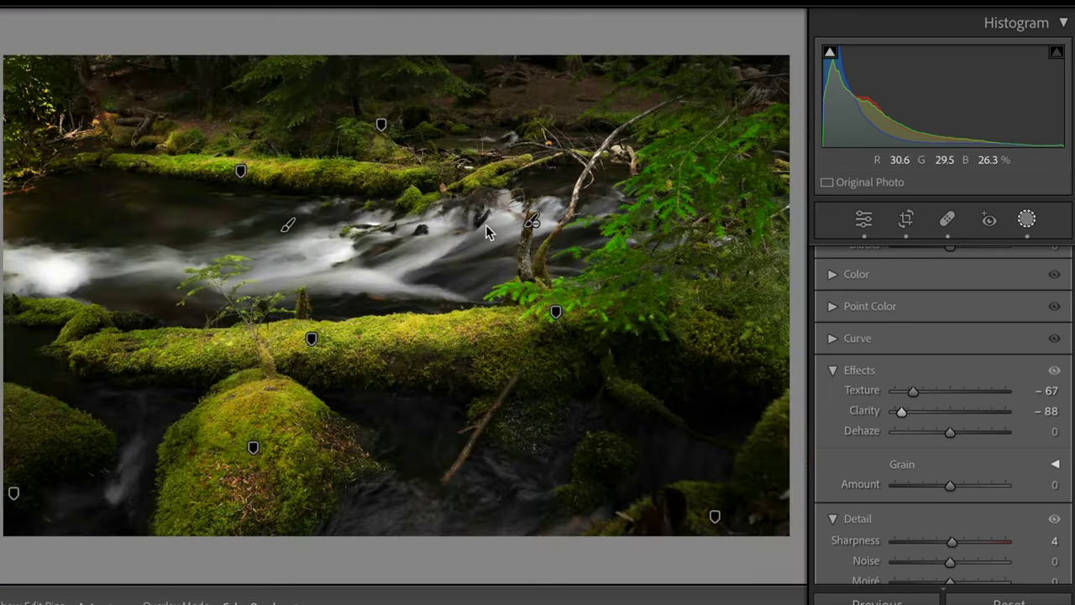